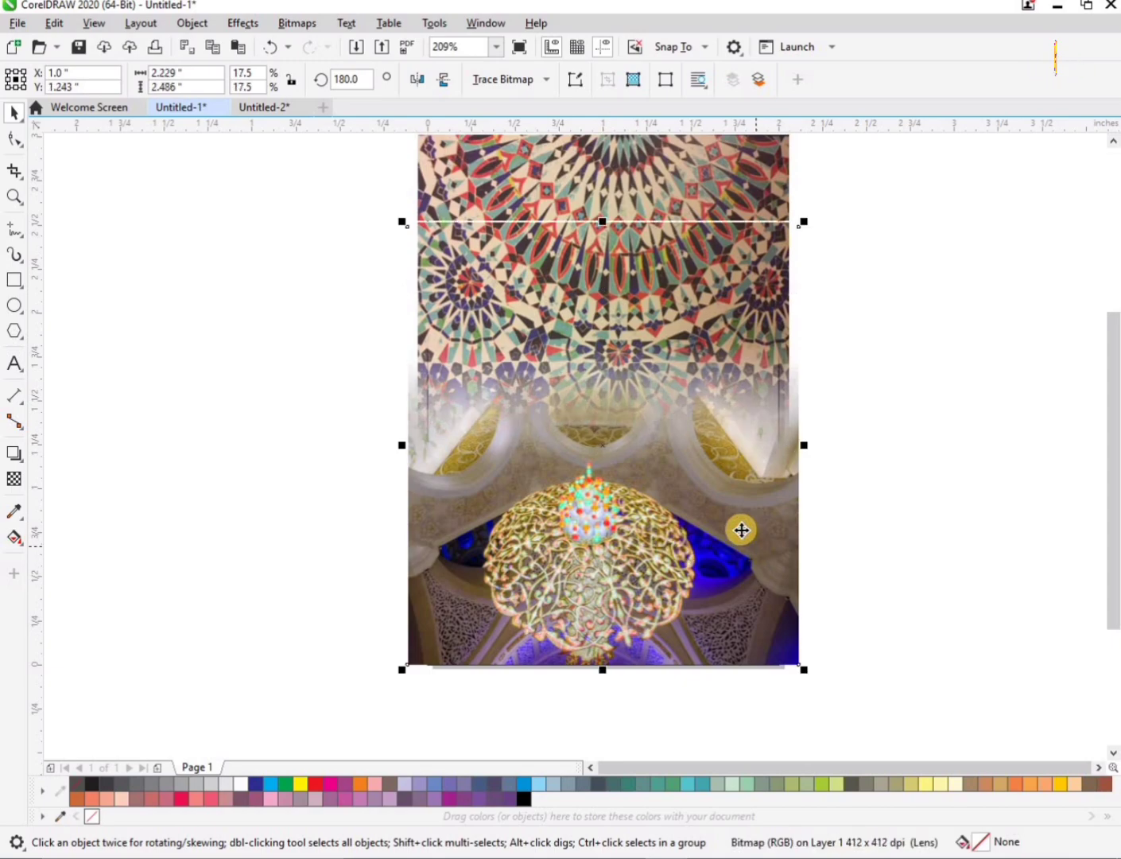
Send the lower mosque chandelier image behind the 2 x 3 inch frame rectangle, leaving the rectangle at its original position
scroll(741, 529, "down", 2)
key("z")
left_click_drag(643, 419, 761, 518)
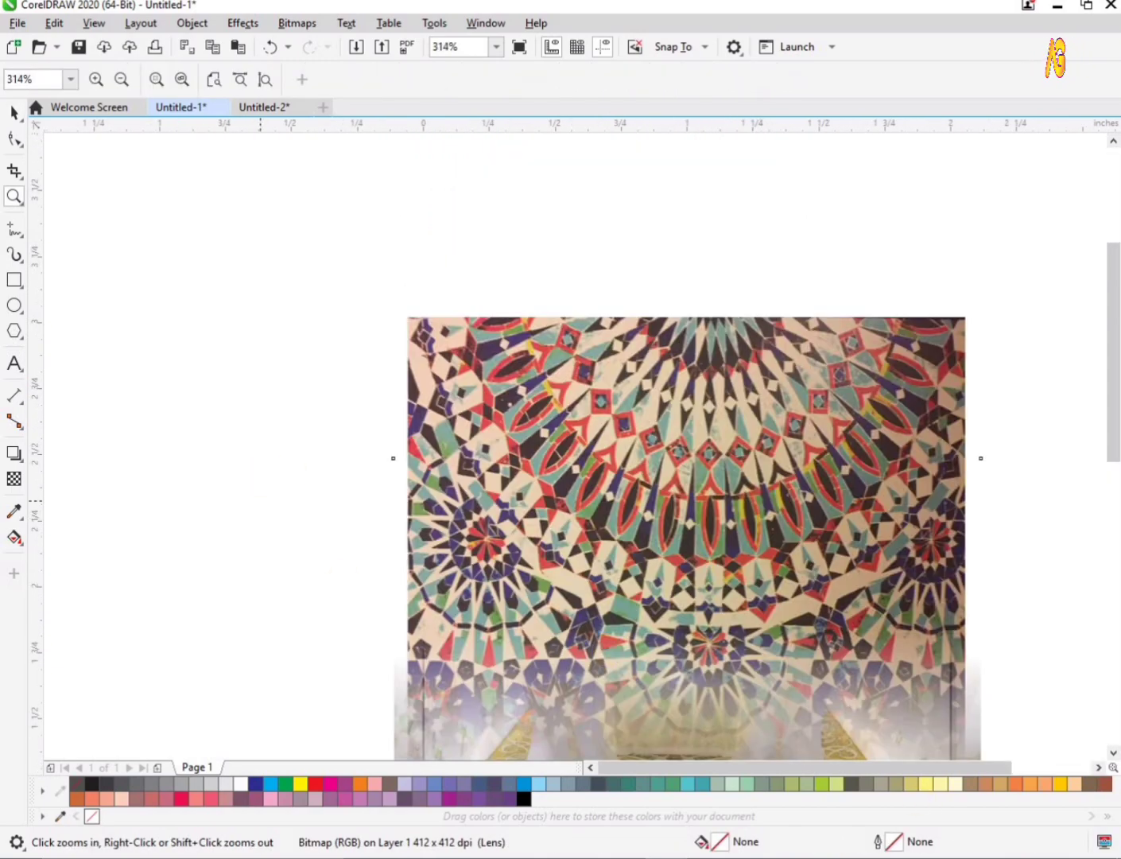
left_click_drag(265, 461, 851, 722)
scroll(852, 718, "down", 1)
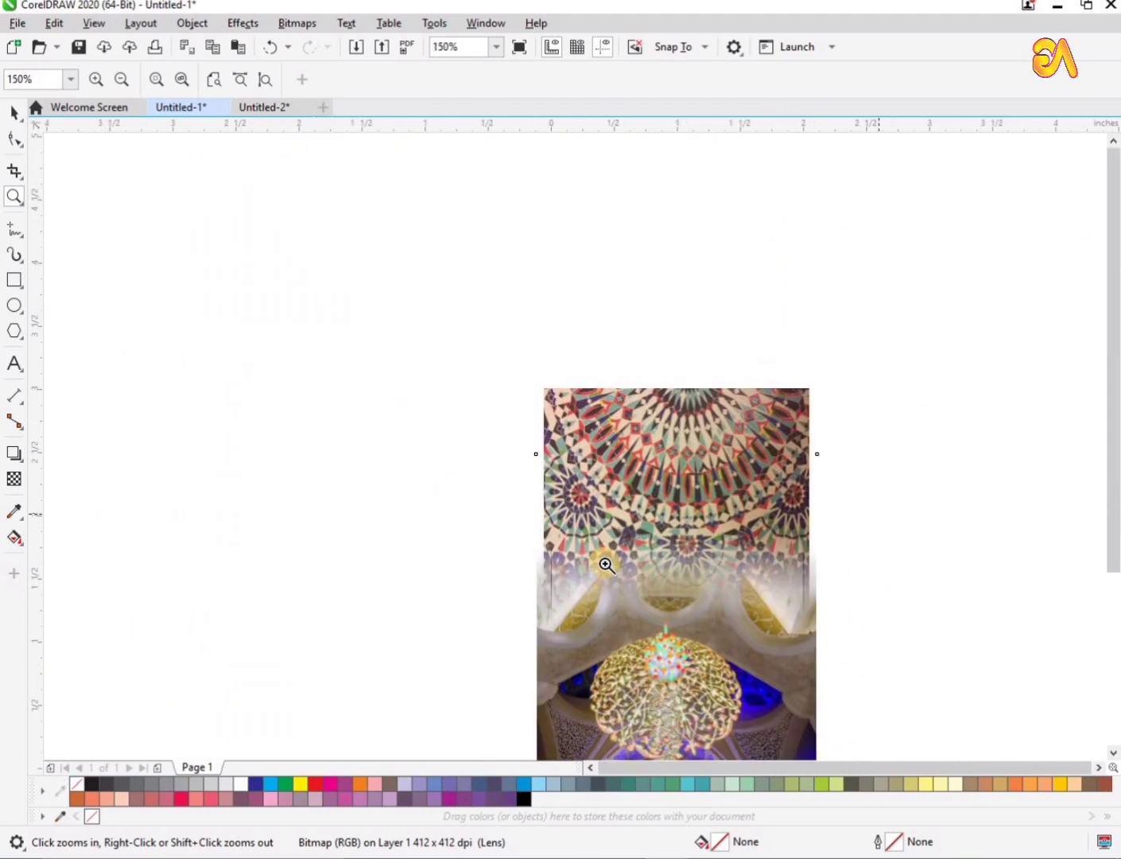
scroll(681, 600, "up", 1)
key("space")
left_click(632, 487)
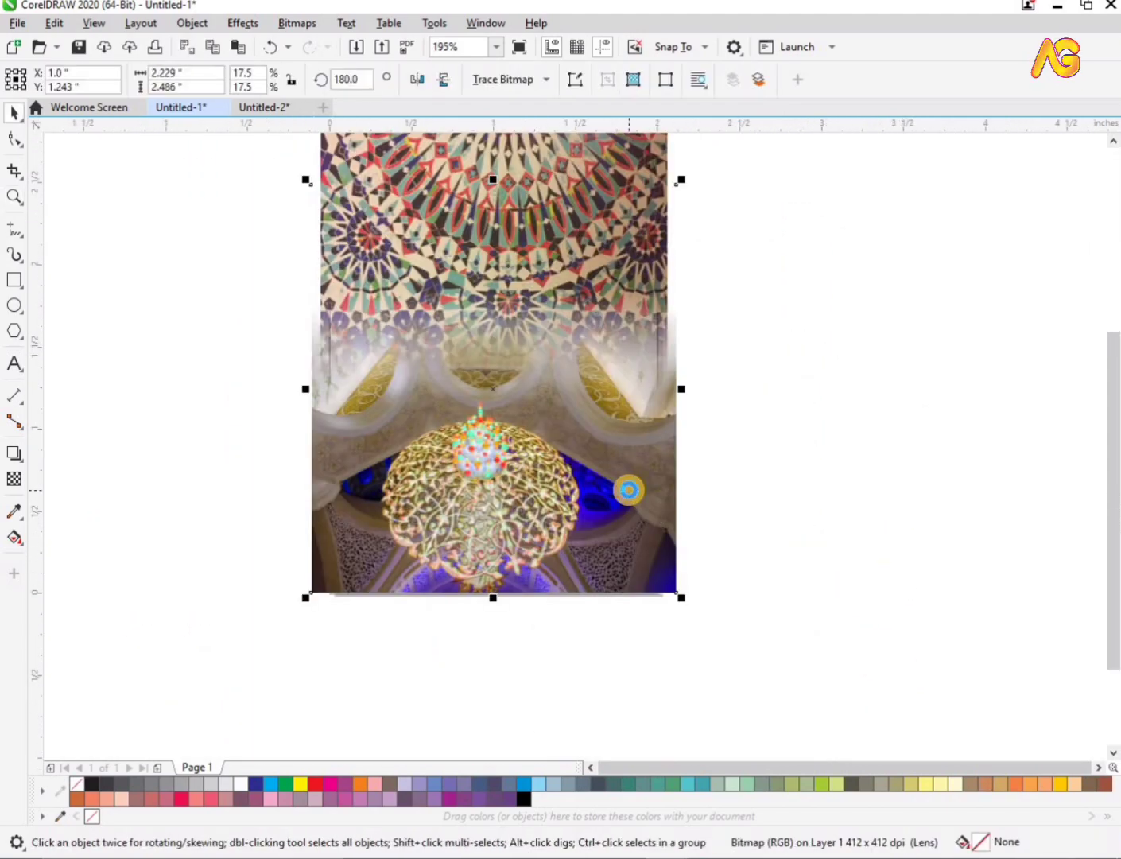
left_click(818, 482)
left_click(618, 456)
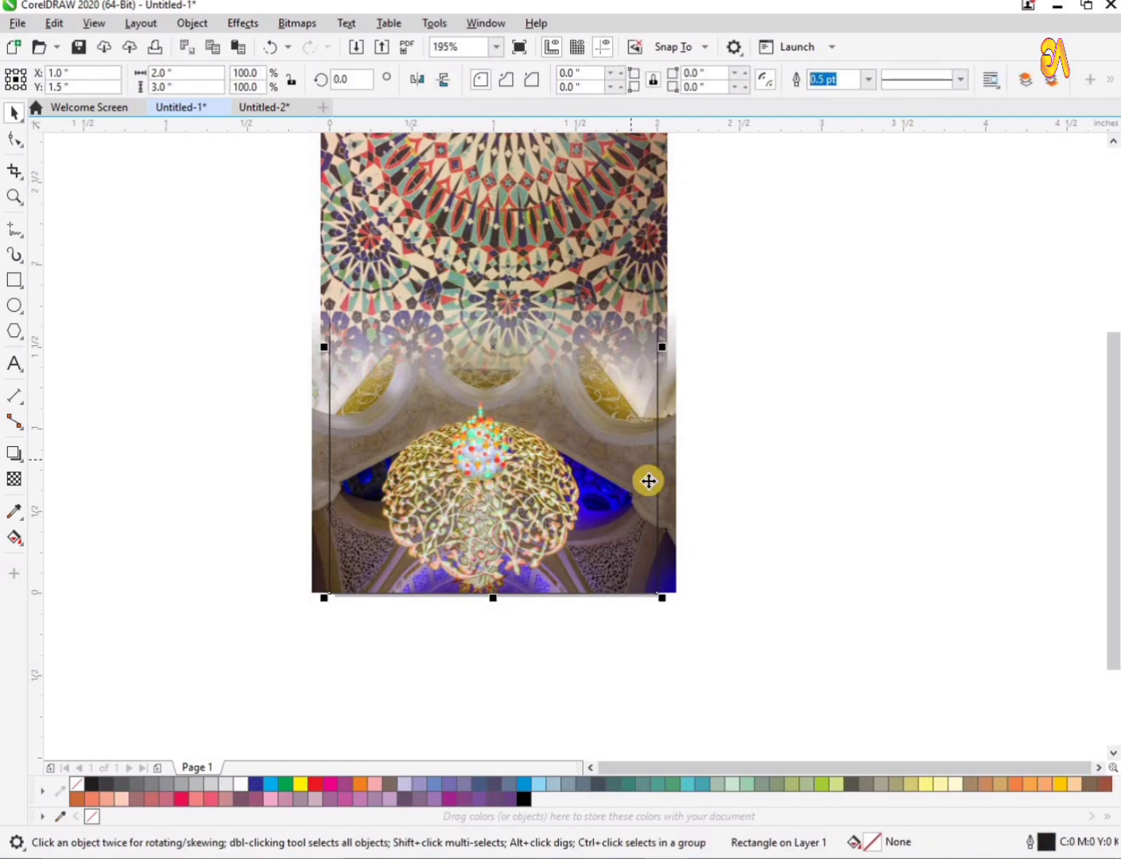
left_click_drag(476, 528, 500, 533)
key("ctrl+z")
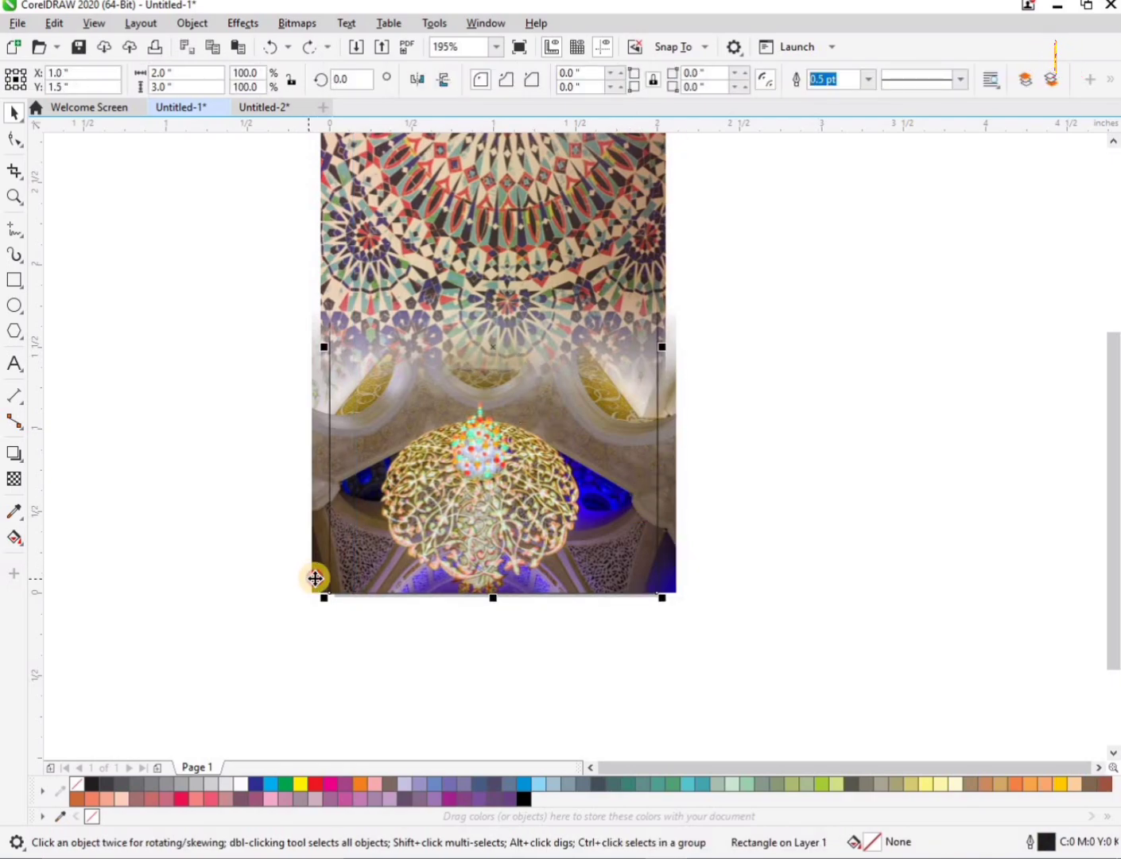
Stretch the mosque chandelier image vertically to about 2.68 inches high, extending it past the rectangle's bottom edge
left_click(316, 578)
left_click_drag(489, 146, 487, 144)
scroll(487, 146, "down", 2)
left_click_drag(295, 413, 714, 155)
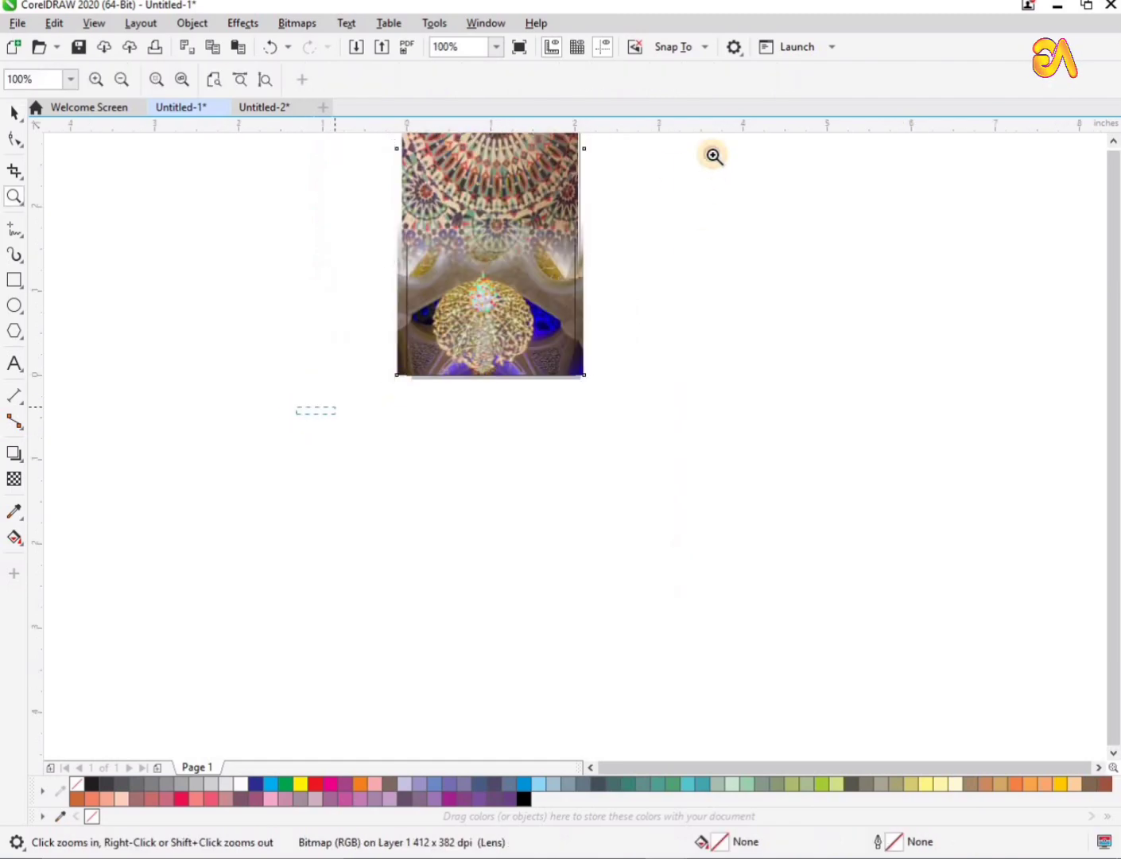
key("Down")
key("Down")
key("Down")
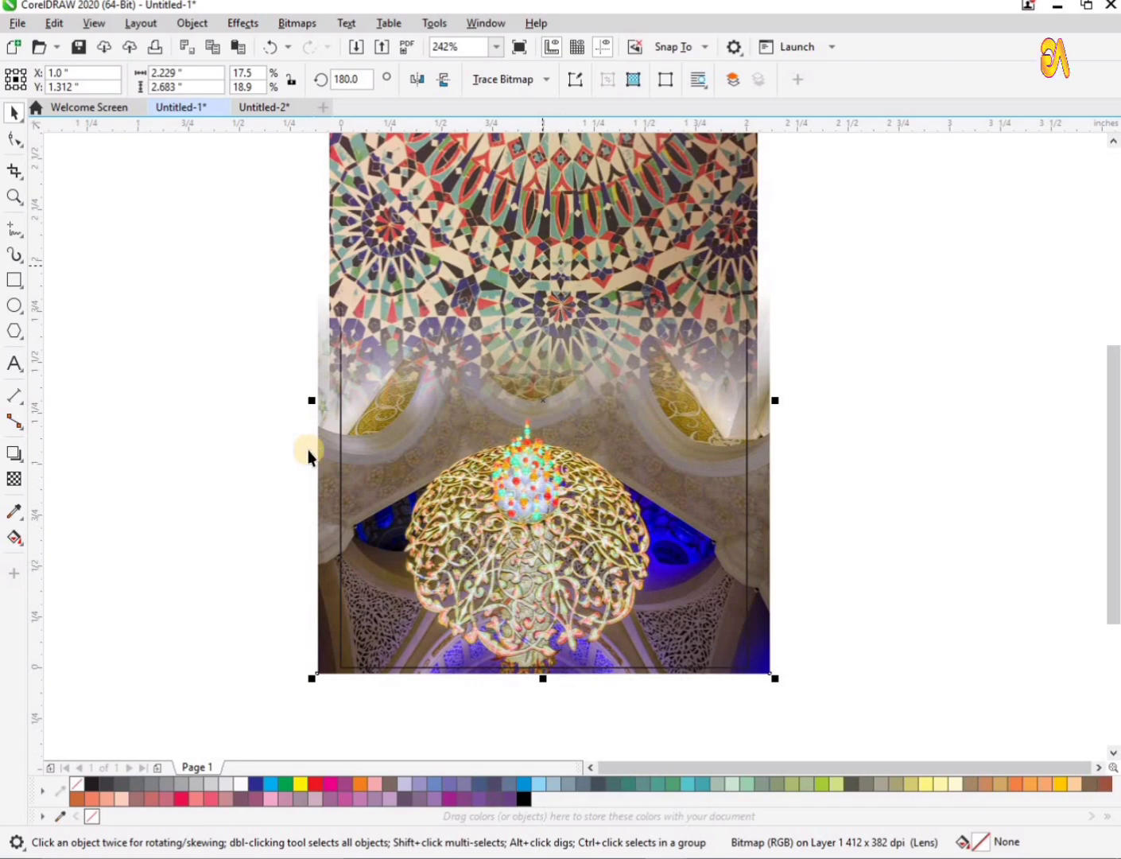
Stretch the upper mosaic image upward to about 1.78 inches high so it extends past the rectangle's top edge
scroll(308, 441, "down", 2)
key("F2")
left_click_drag(211, 610, 869, 185)
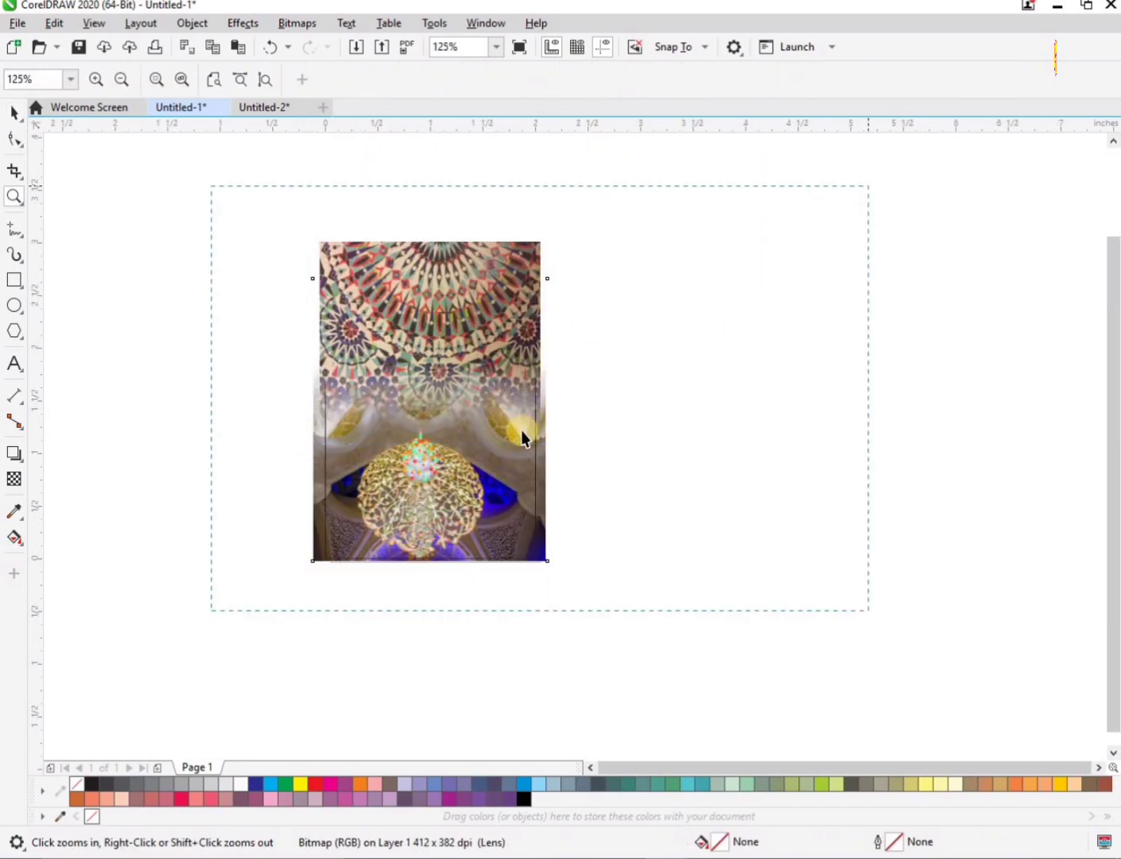
left_click_drag(414, 266, 415, 245)
PowerClip the mosaic and mosque images together inside the 2 x 3 inch rectangle
left_click(542, 576, "shift")
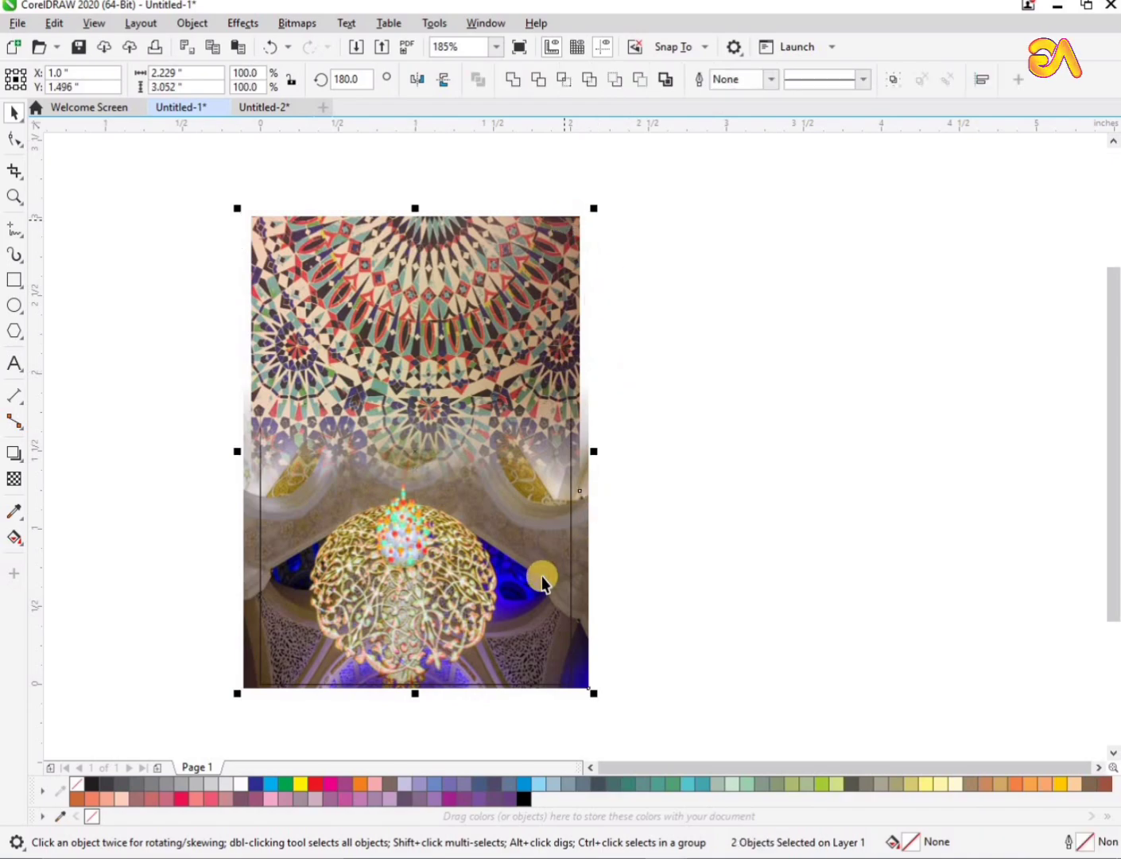
left_click(582, 599)
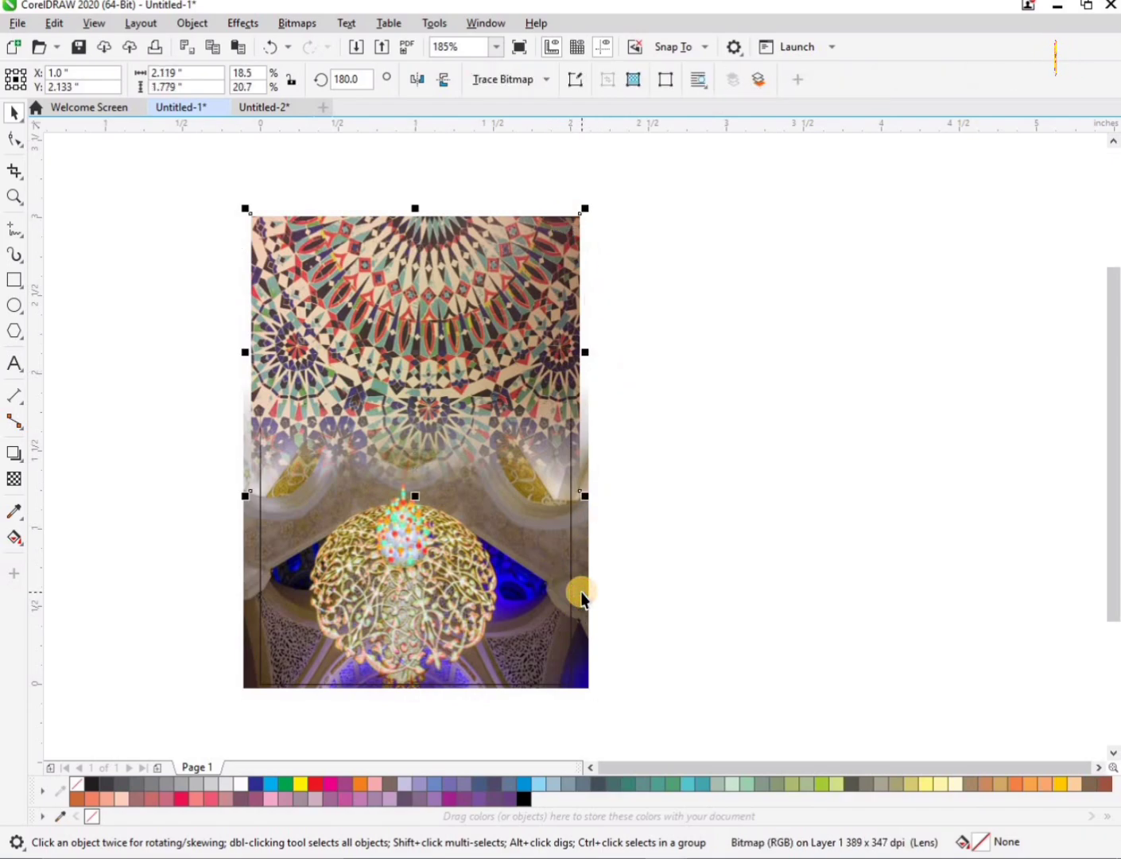
left_click(582, 664, "shift")
left_click(458, 505)
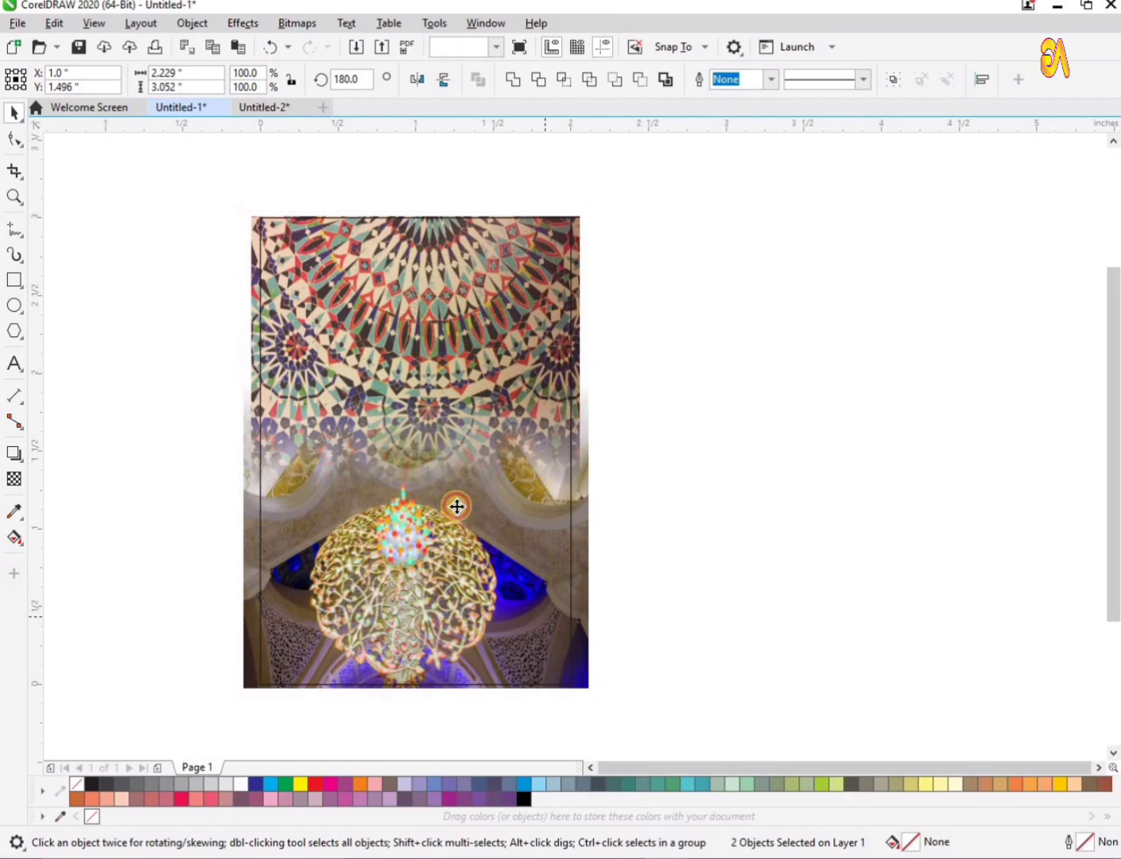
scroll(513, 474, "down", 1)
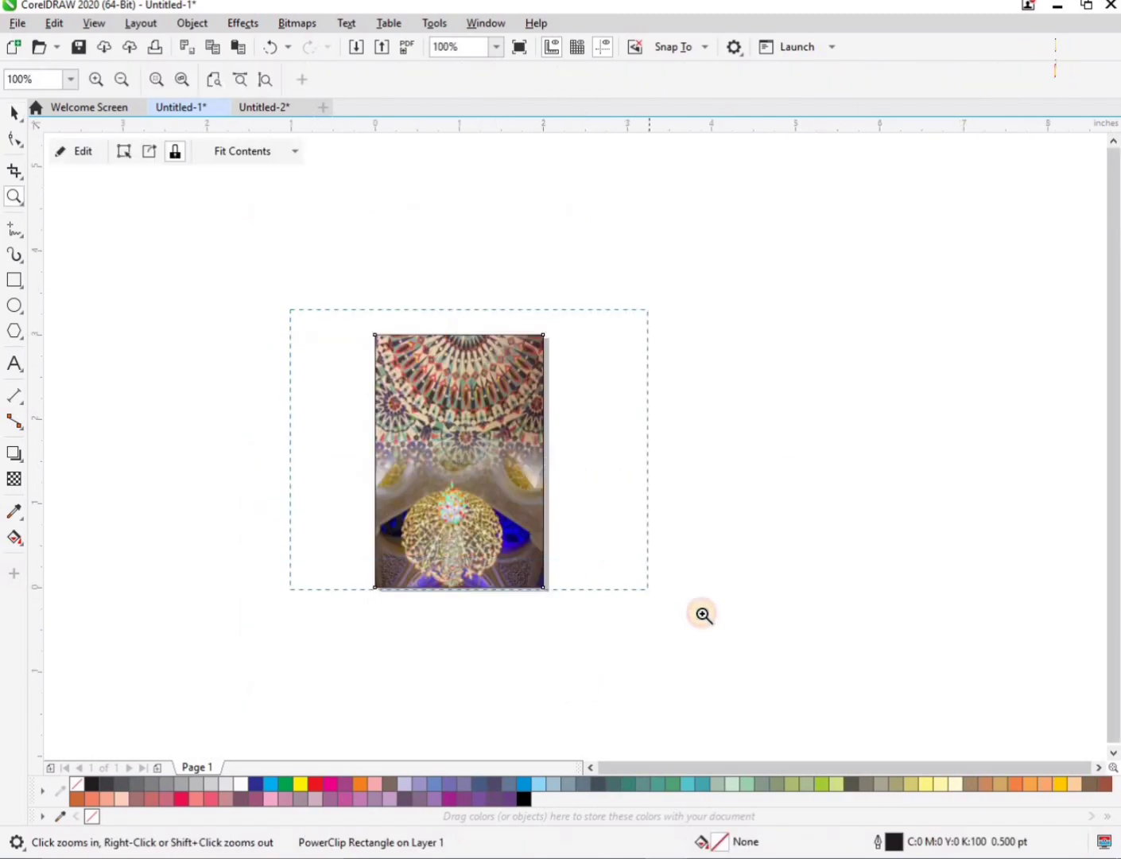
Mirror the PowerClip frame vertically
left_click(546, 503)
key("space")
left_click(518, 409)
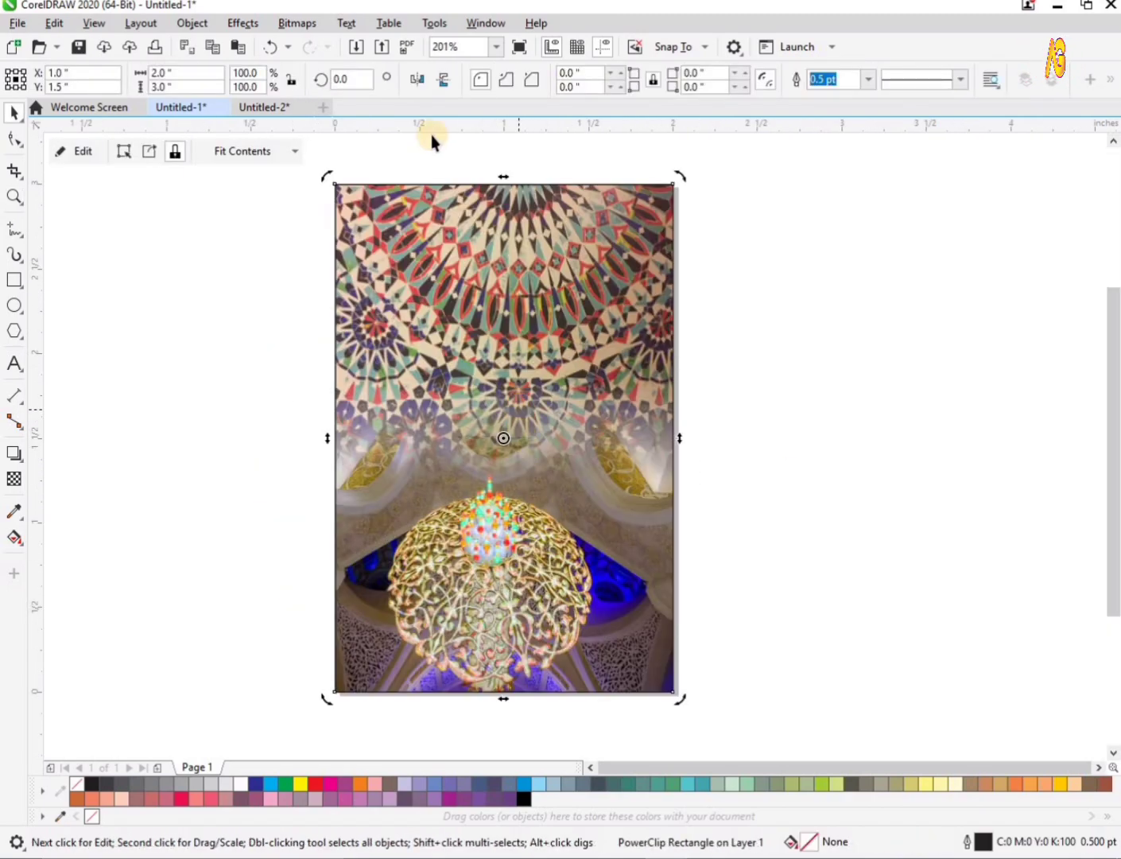
left_click(444, 80)
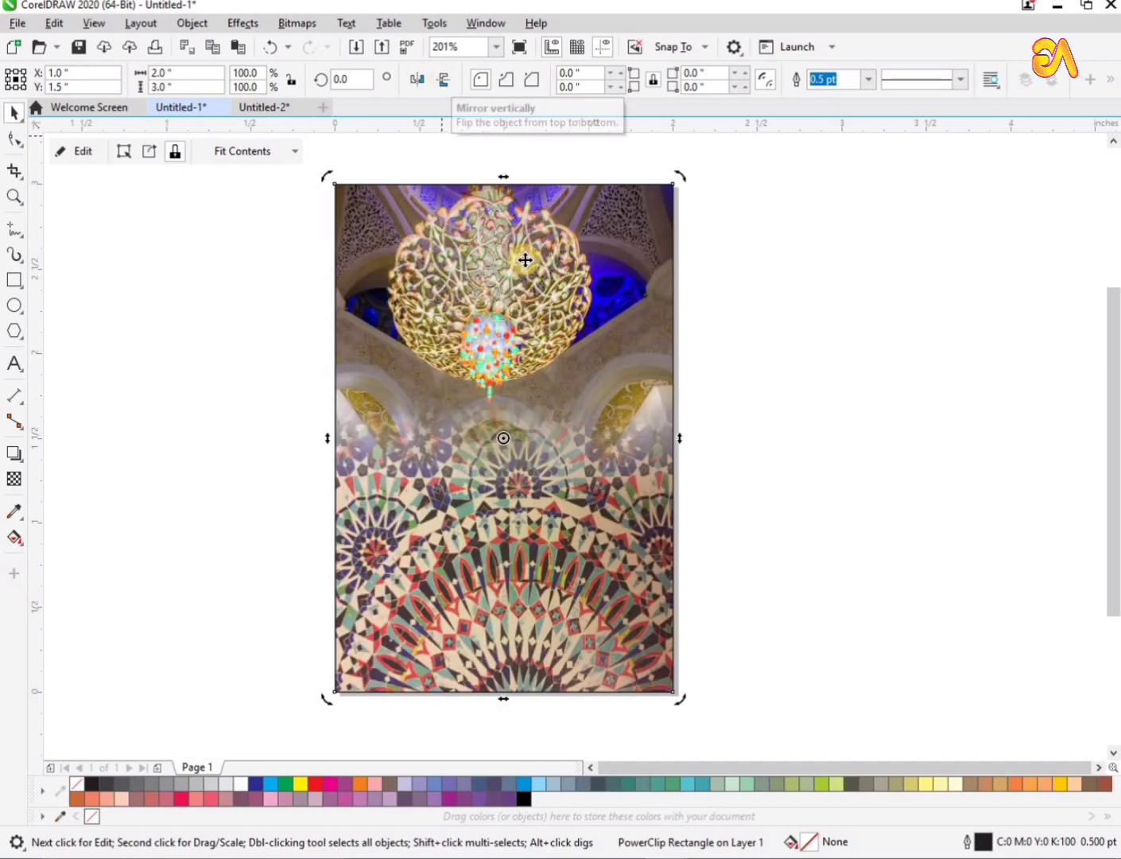
Create a centred copy of the PowerClip frame scaled to 97.4% and mirror the copy horizontally and vertically
left_click_drag(529, 260, 529, 280)
key("ctrl+z")
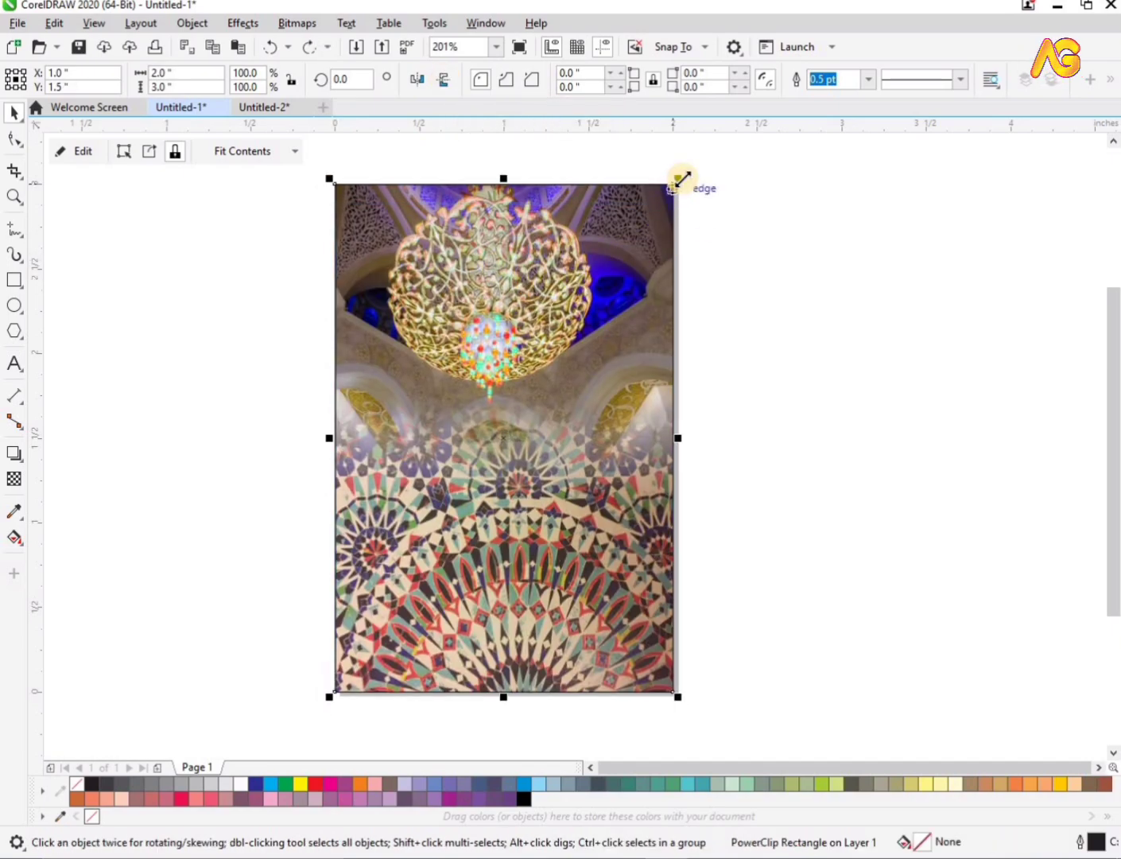
left_click_drag(682, 183, 682, 185)
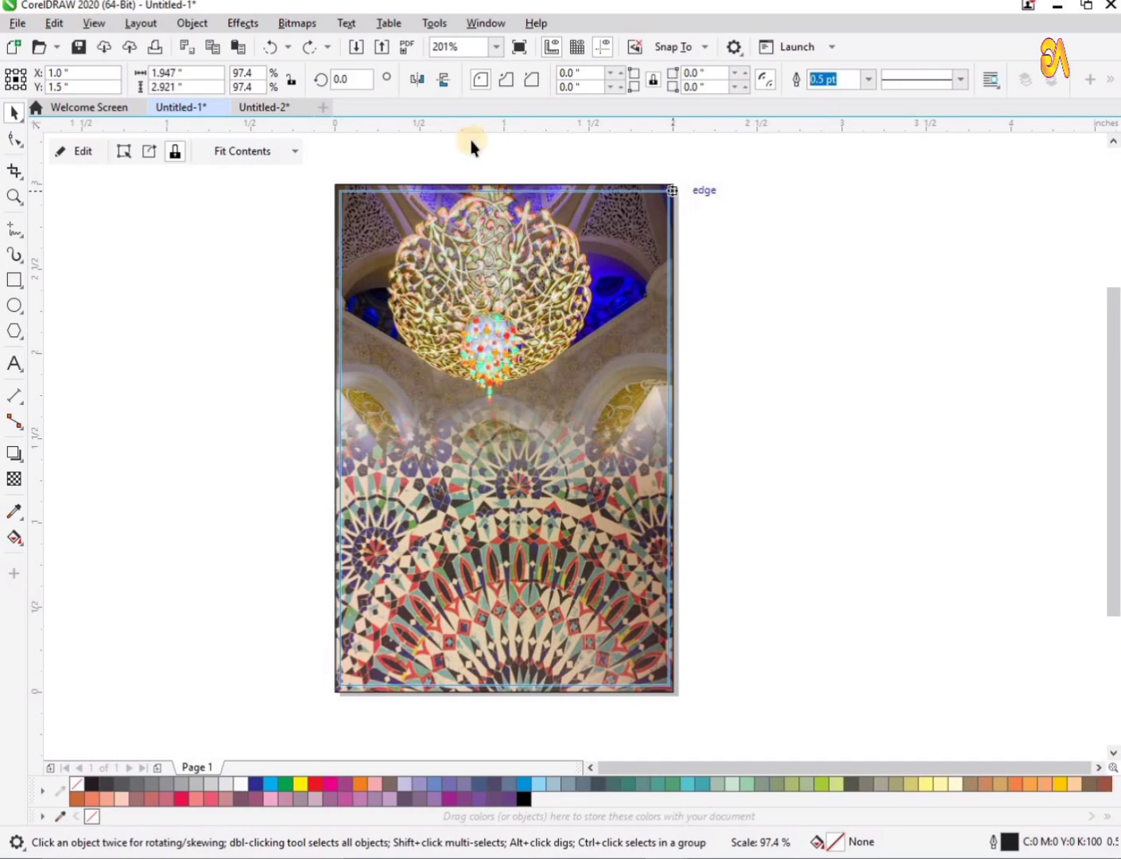
left_click(444, 82)
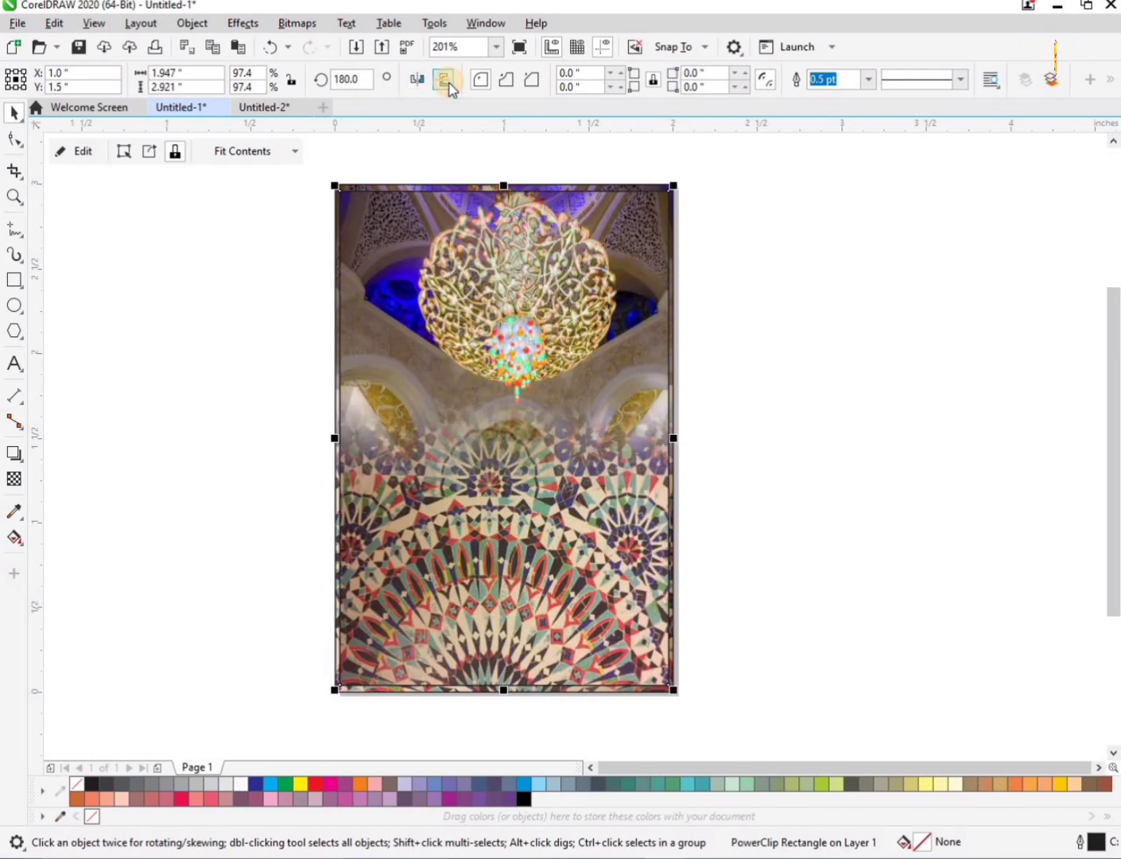
Remove the outline from the inner PowerClip frame
key("z")
left_click(288, 155)
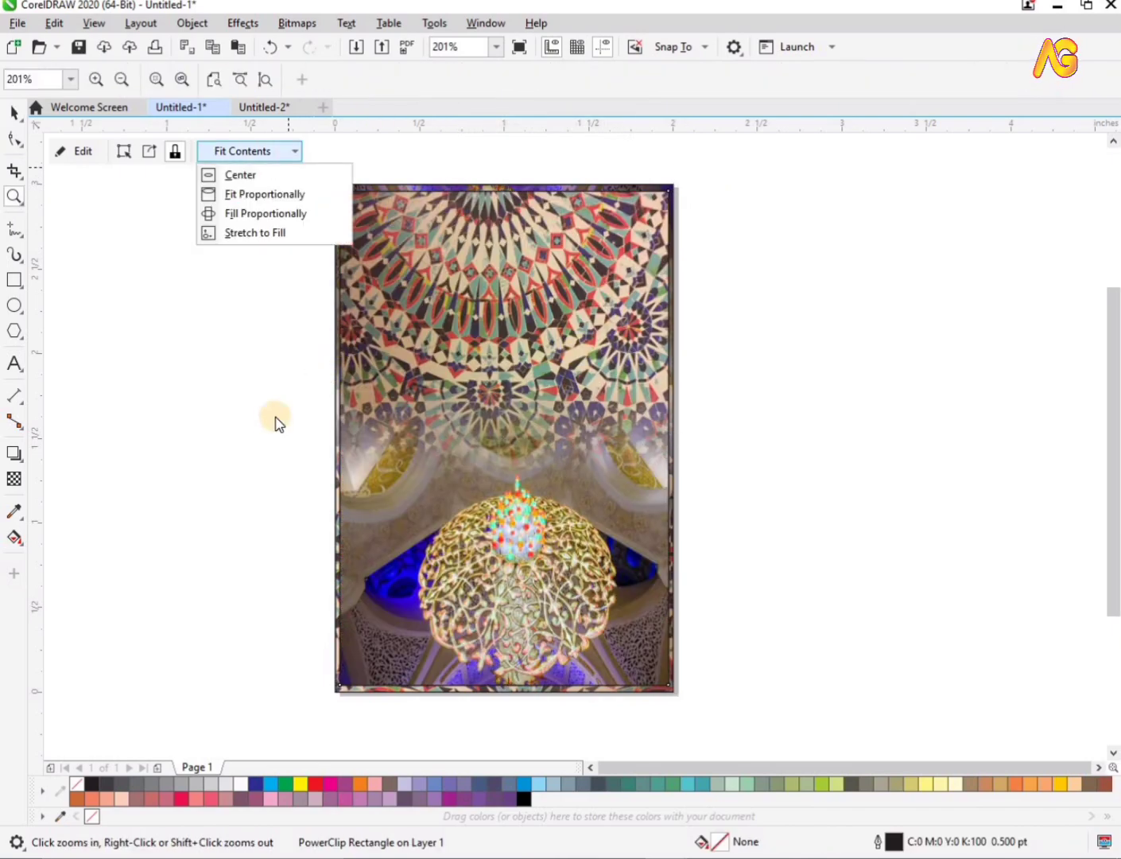
left_click(703, 192)
left_click_drag(564, 259, 796, 337)
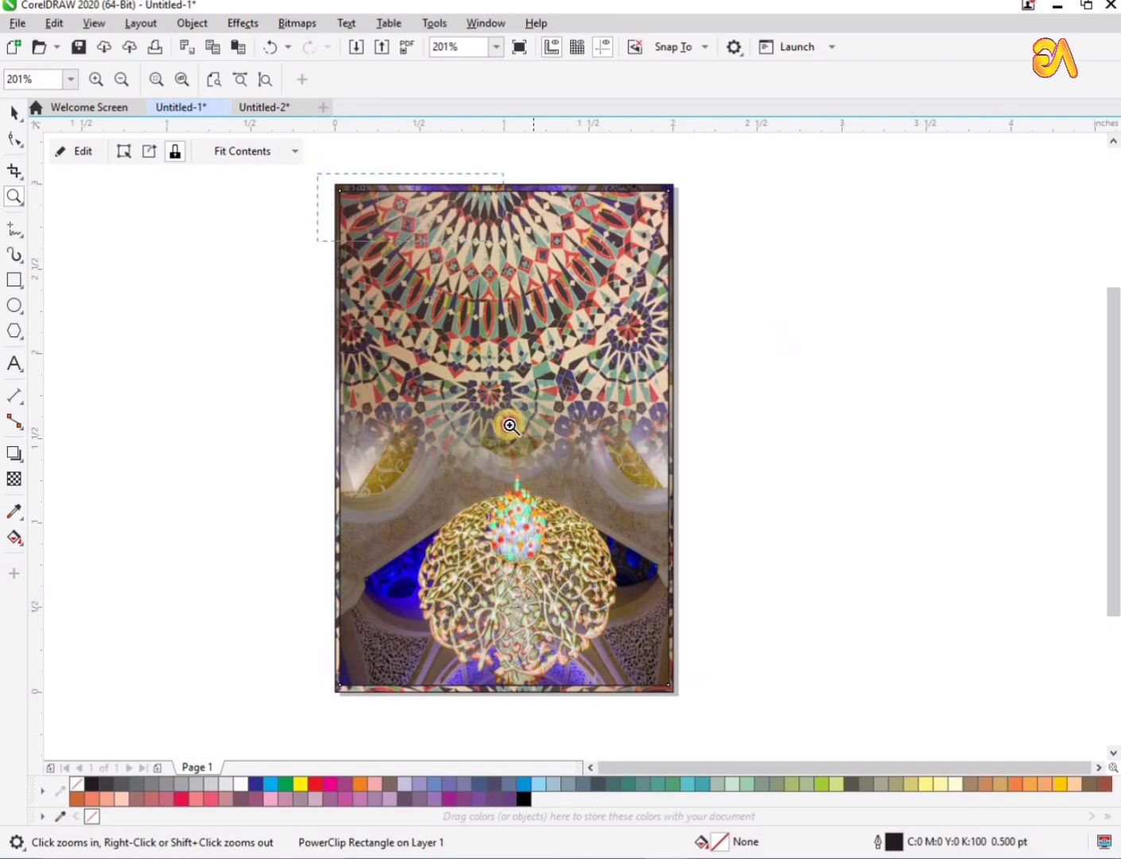
key("space")
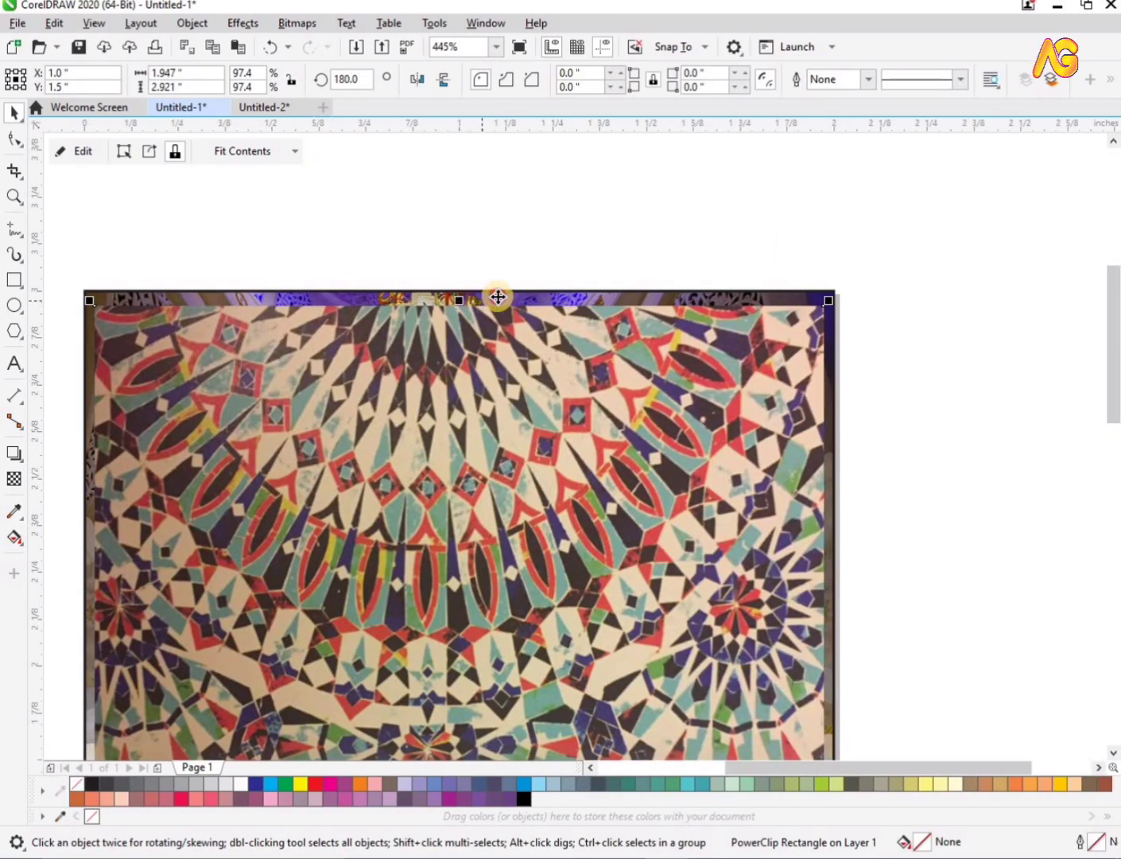
Stretch the inner PowerClip frame vertically to about 2.96 inches, centred in the outer frame, to even out the border
left_click(497, 297, "shift")
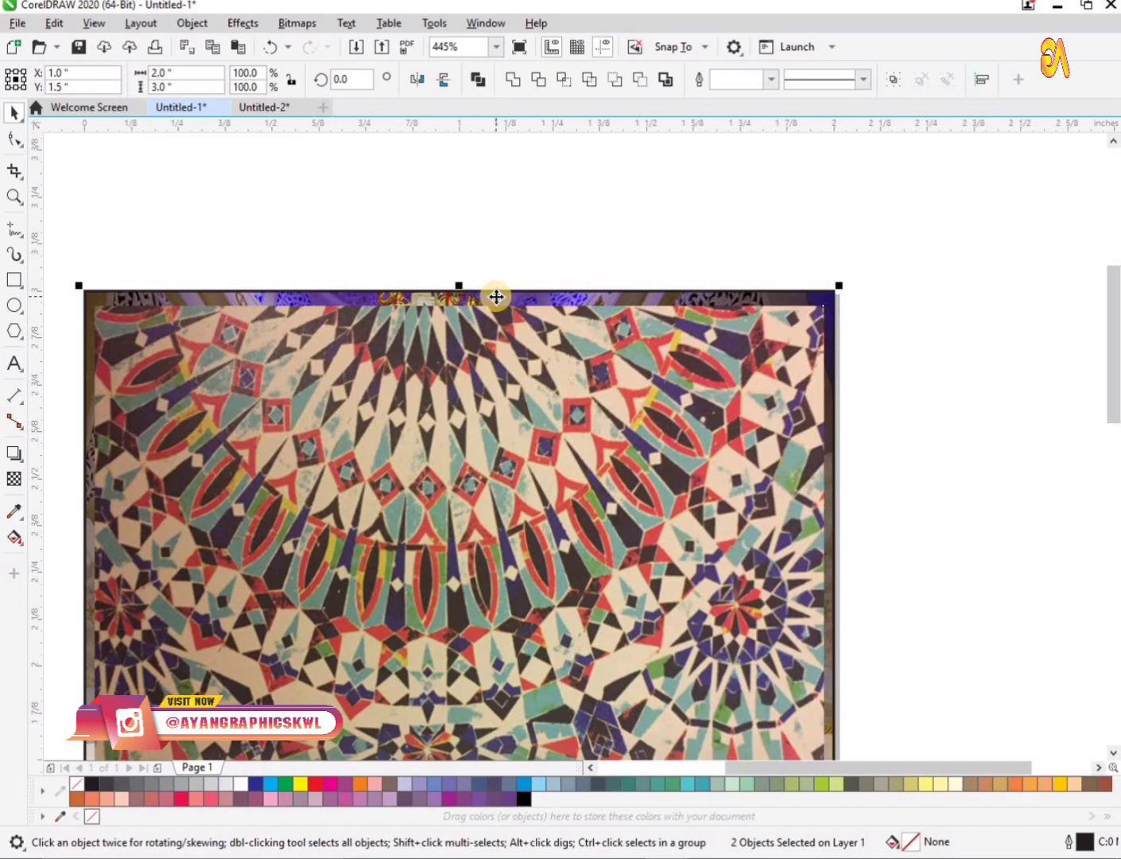
key("F4")
key("z")
left_click_drag(289, 376, 827, 132)
left_click(735, 232)
key("space")
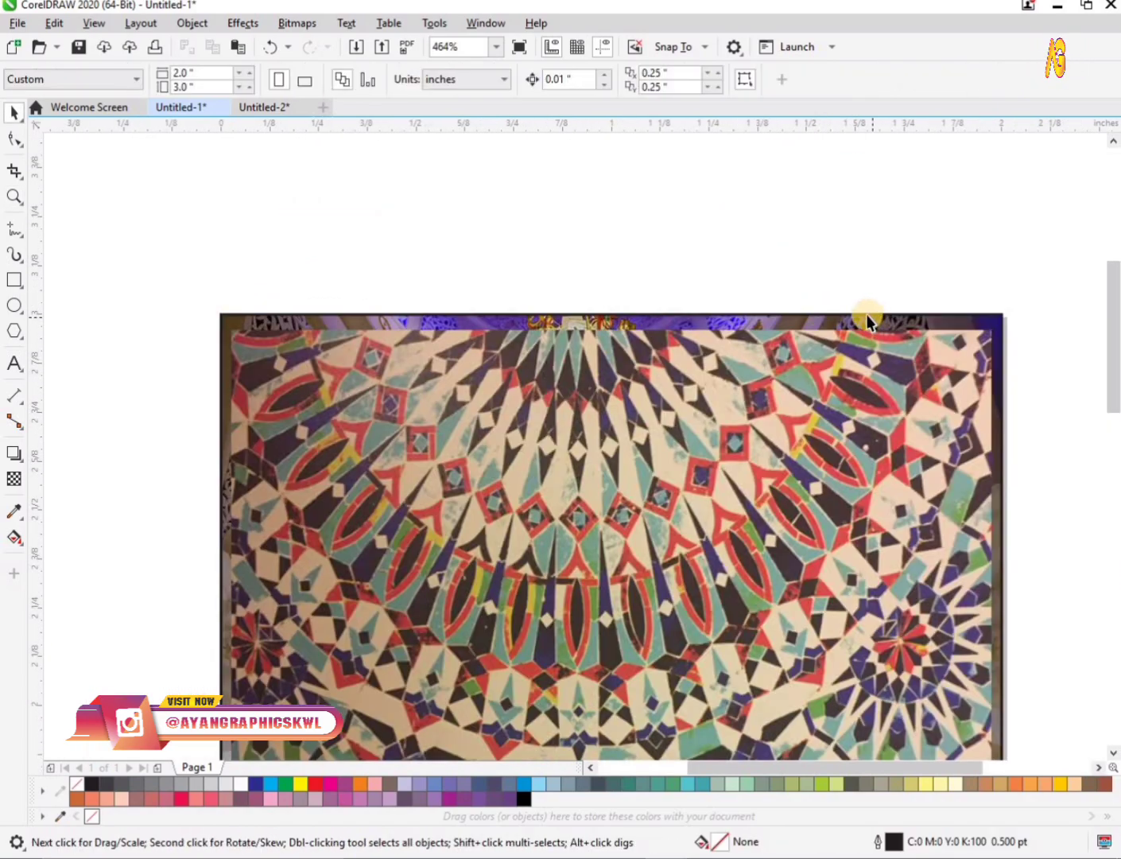
key("F4")
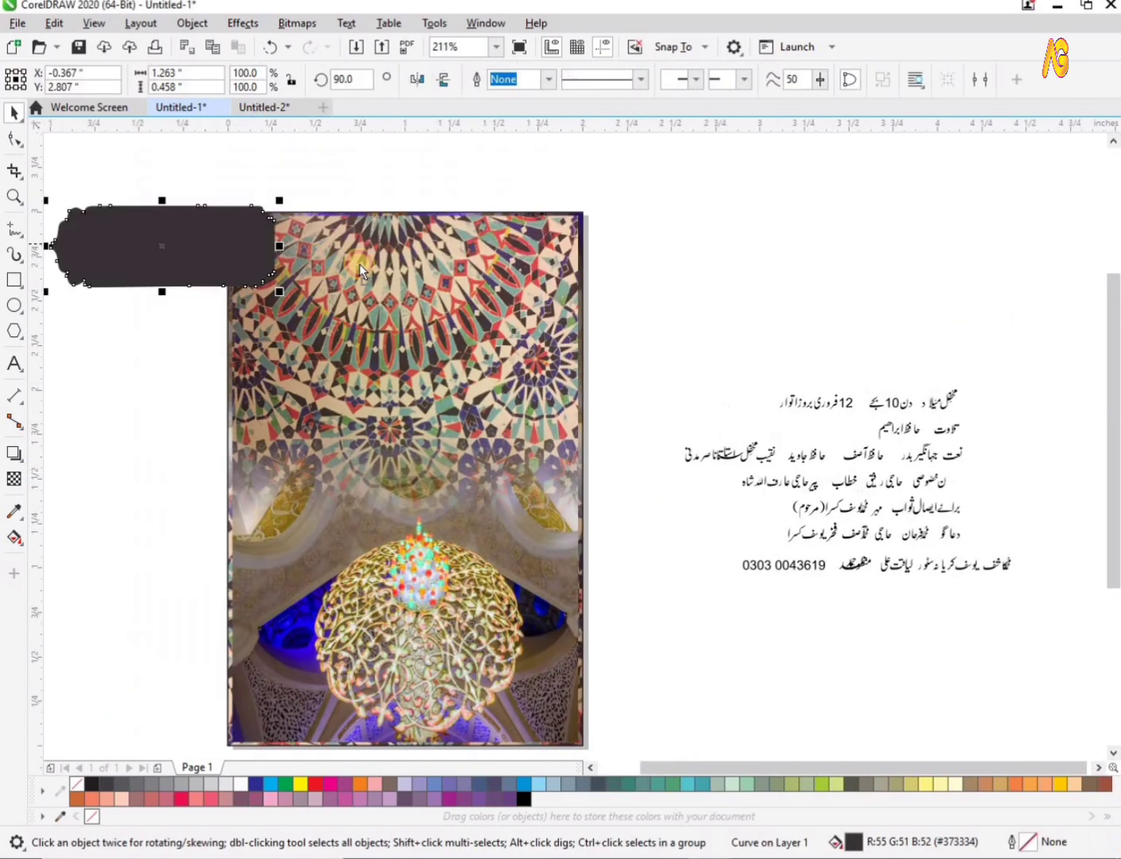
Move the dark ornate banner shape onto the card's upper right area and reduce its height to about 0.287 inches
left_click_drag(173, 244, 472, 250)
key("z")
left_click_drag(177, 195, 685, 364)
key("space")
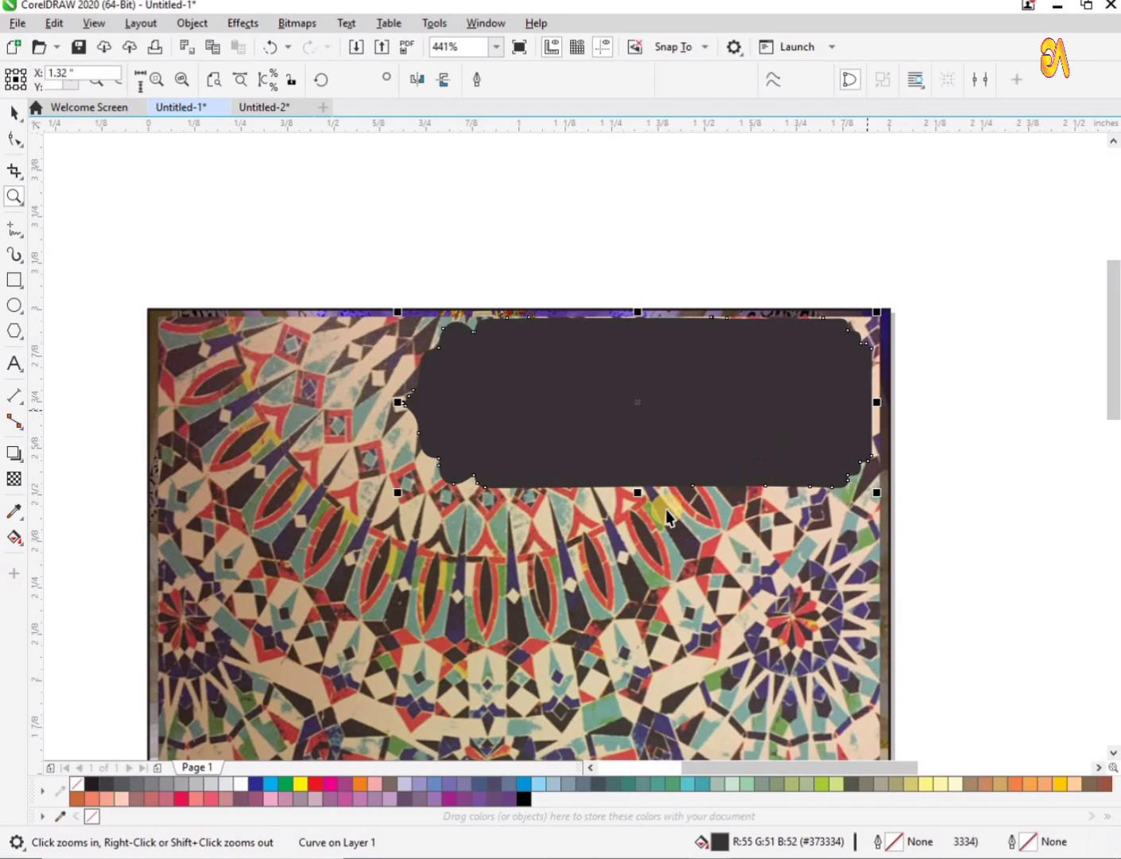
left_click_drag(642, 460, 646, 427)
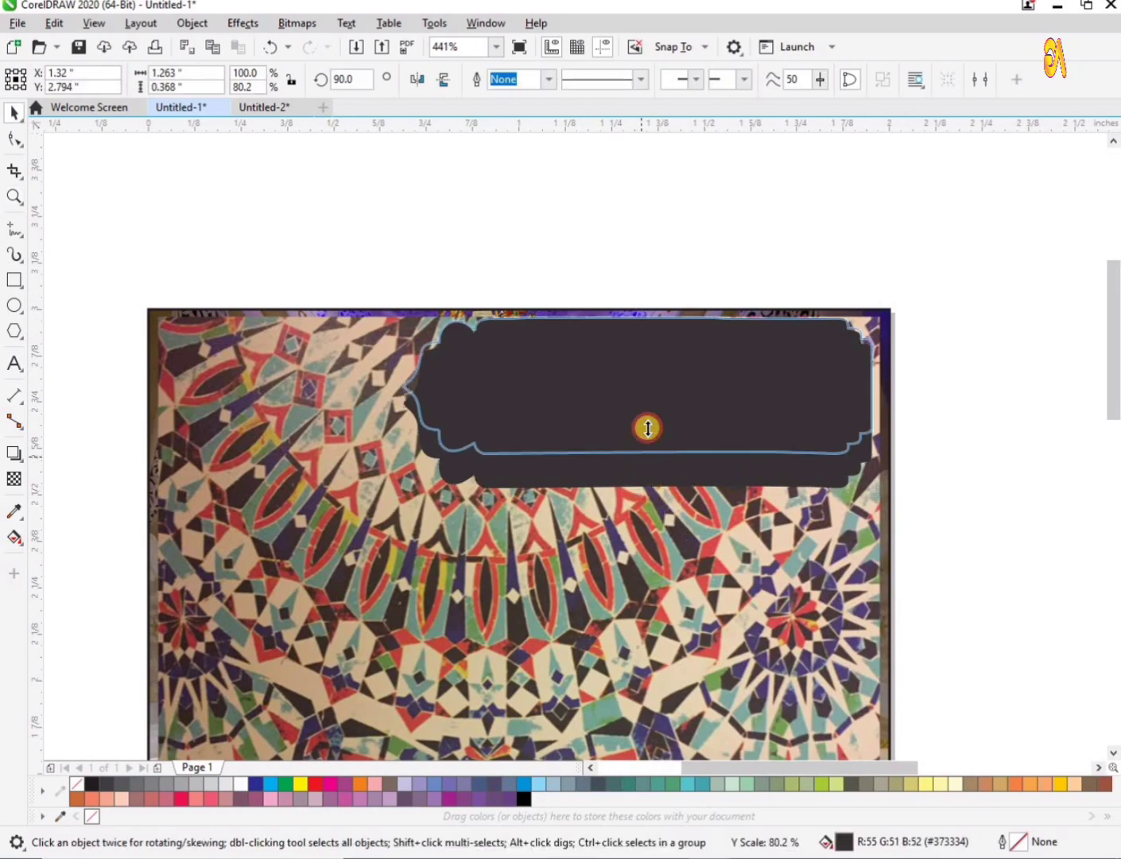
Align the dark banner's right edge with the inner frame and clear the selection
left_click(668, 506, "shift")
key("r")
key("Escape")
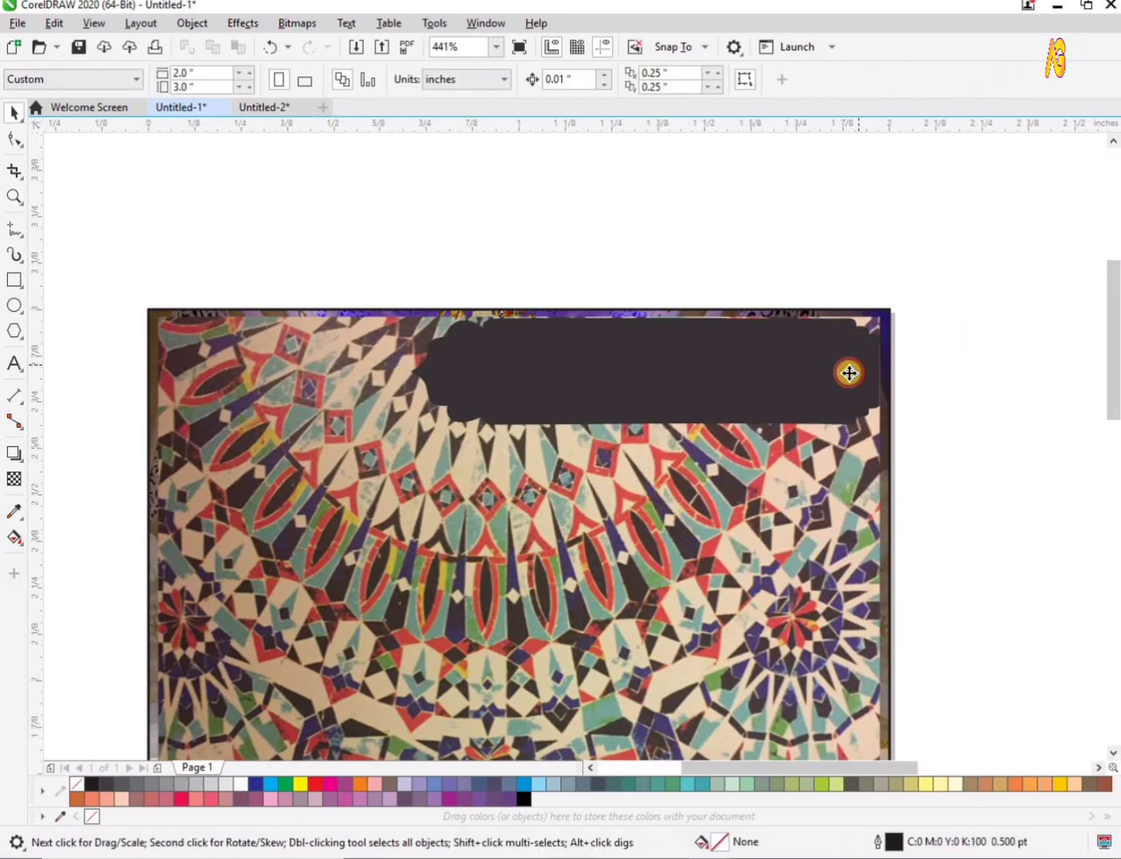
Narrow the dark banner horizontally and realign its right edge with the inner frame
left_click_drag(850, 373, 832, 380)
key("F10")
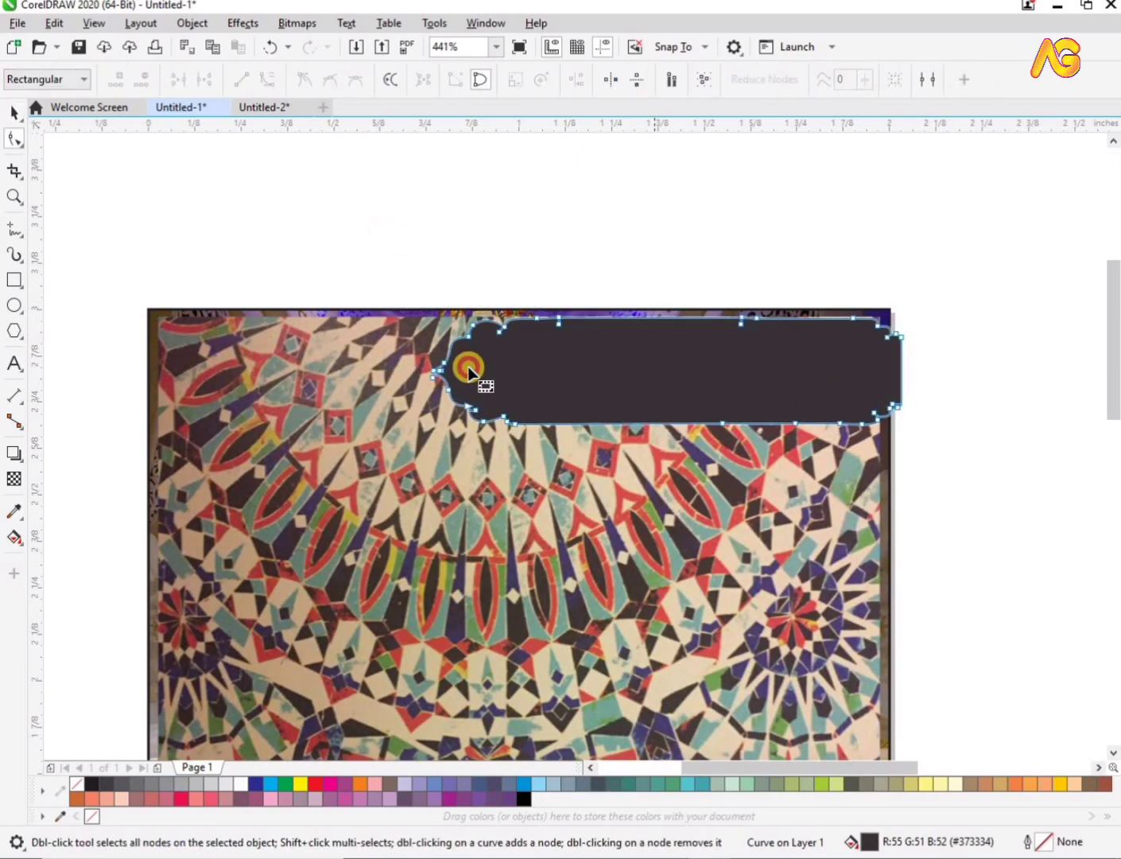
key("space")
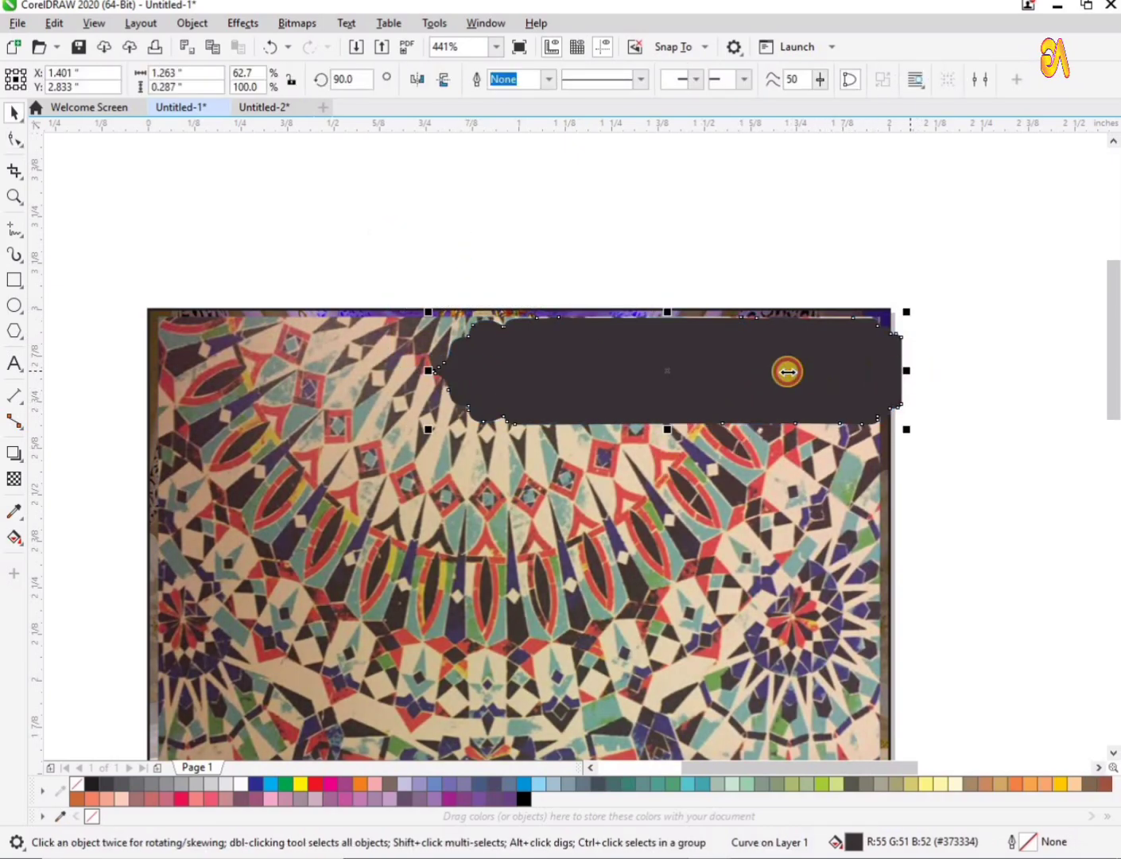
left_click_drag(787, 371, 687, 374)
left_click(672, 502, "shift")
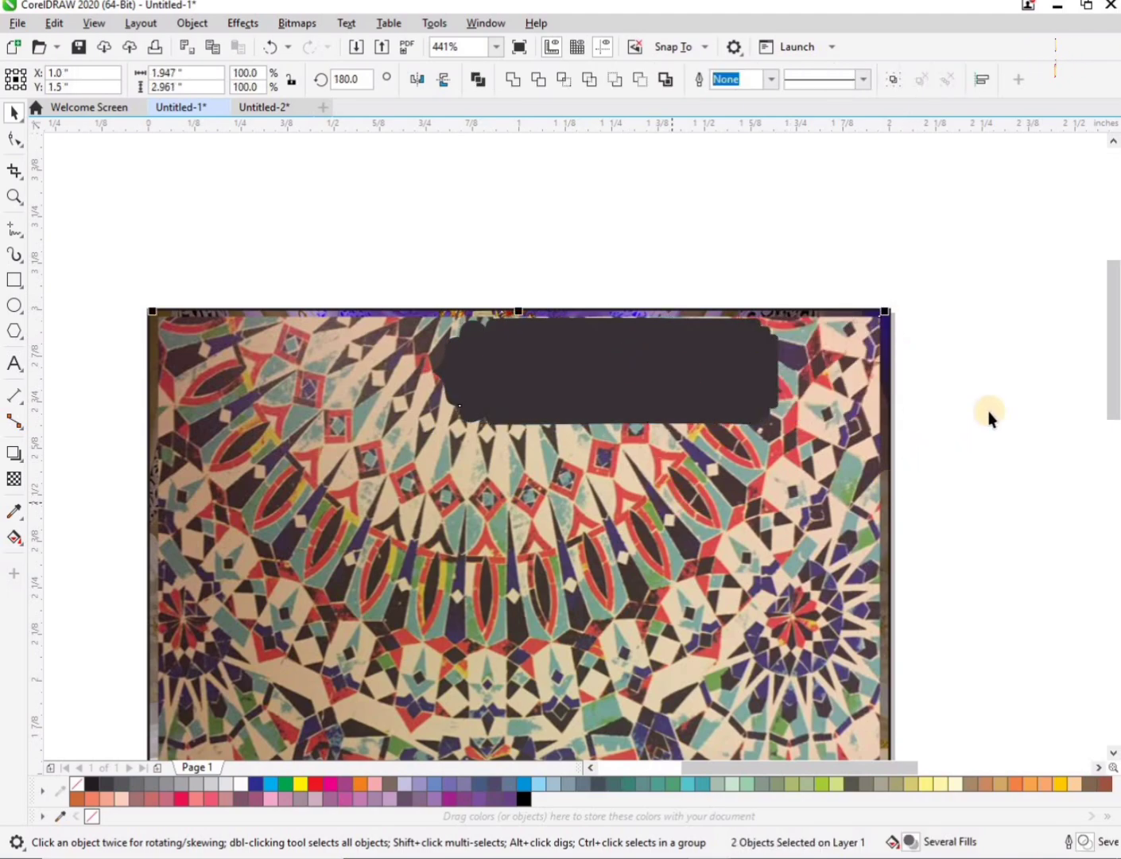
key("r")
Reposition the banner's left-end nodes to lengthen it leftward to about 1.51 inches wide without distorting its ornate ends
left_click(639, 380)
key("F10")
left_click_drag(626, 407, 708, 431)
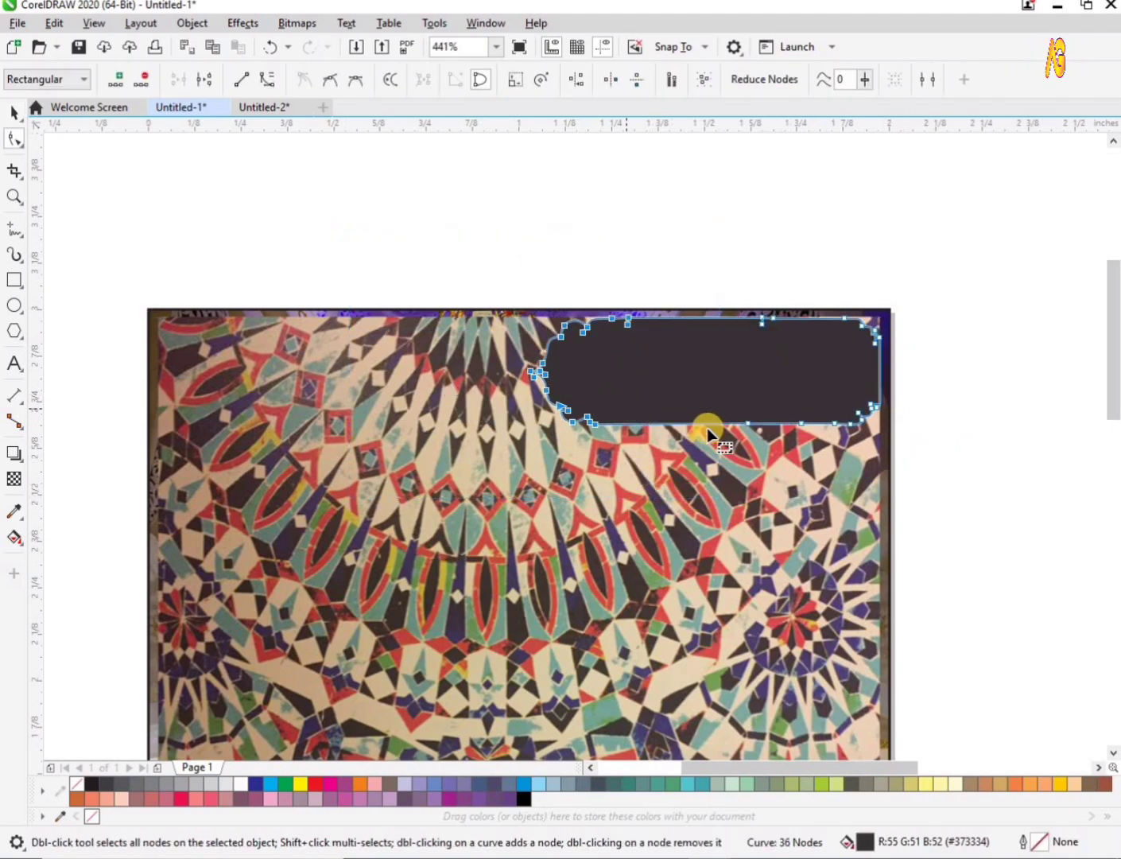
left_click_drag(629, 321, 276, 330)
key("z")
key("space")
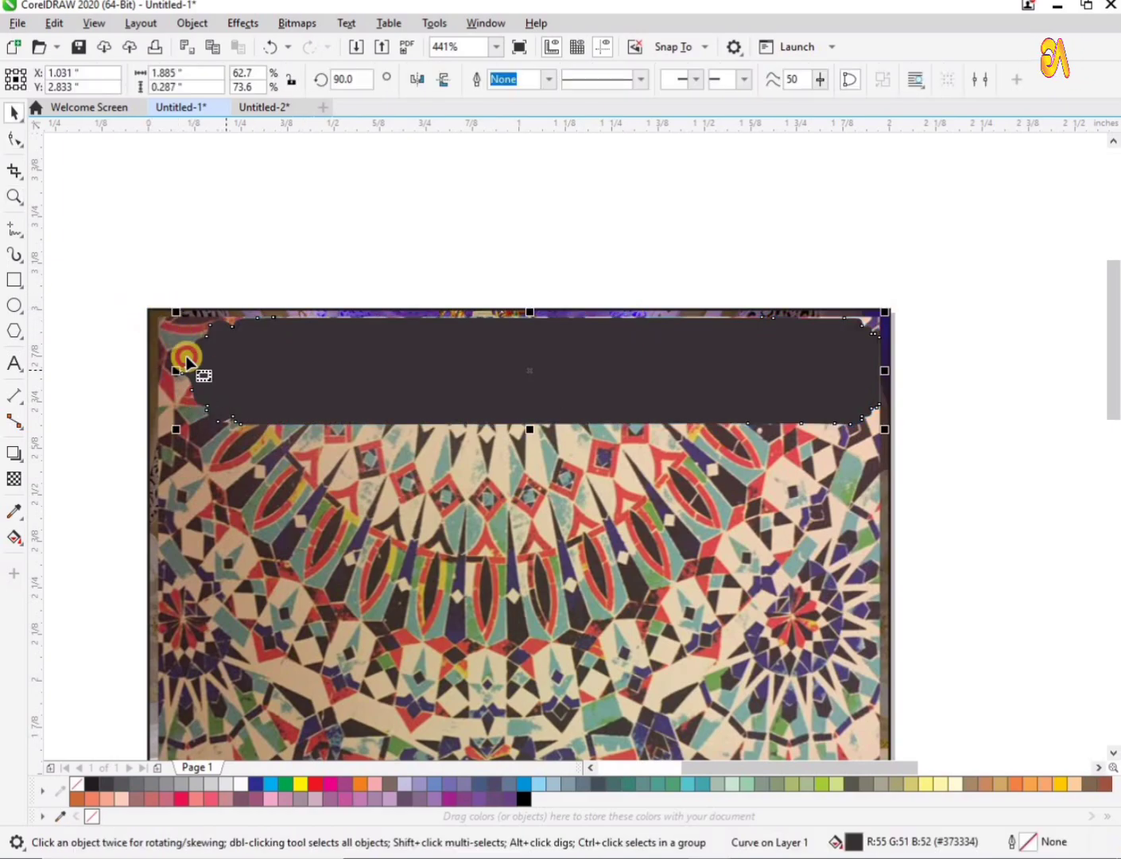
key("F10")
mouse_move(332, 341)
left_mouse_down()
mouse_move(415, 333)
mouse_move(315, 331)
left_mouse_up()
key("z")
left_click_drag(258, 249, 1032, 543)
key("space")
Right-align the banner with the inner frame and recolour it with a yellow gradient fill and a red outline
left_click(721, 562, "shift")
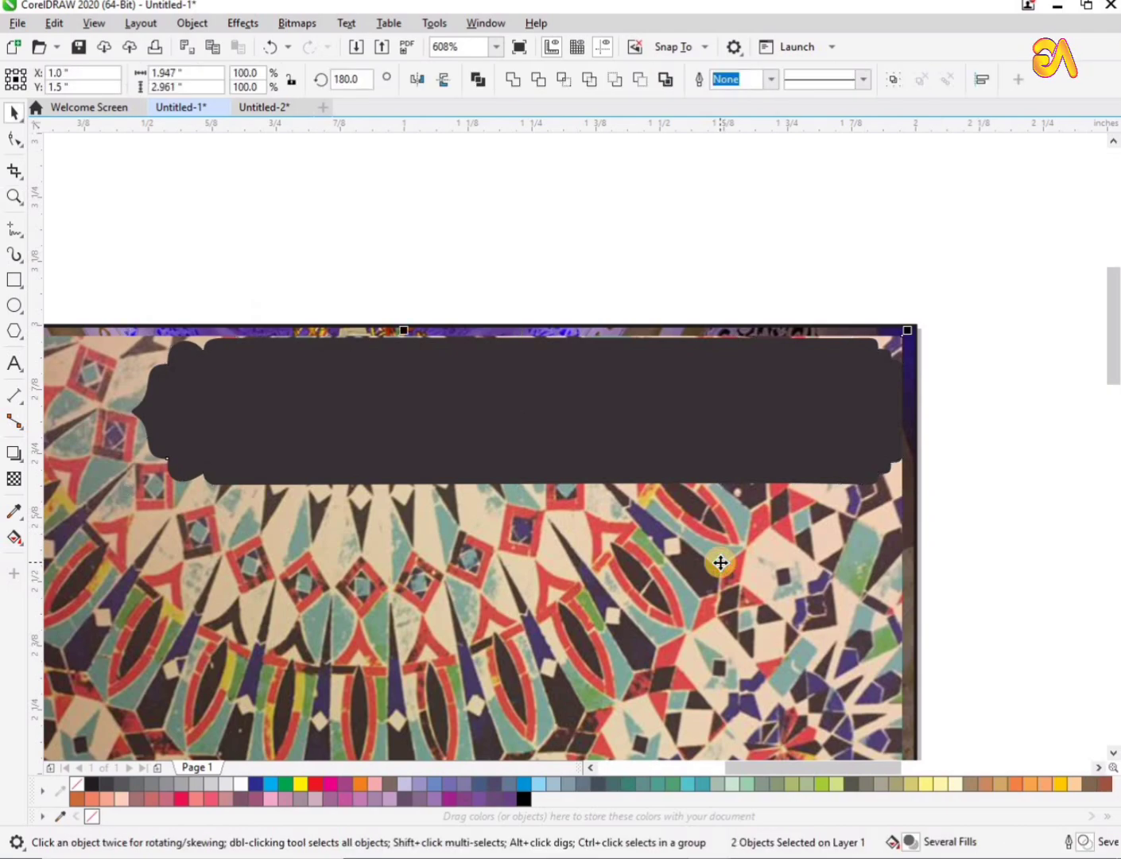
left_click(843, 402)
left_click_drag(833, 403, 827, 404)
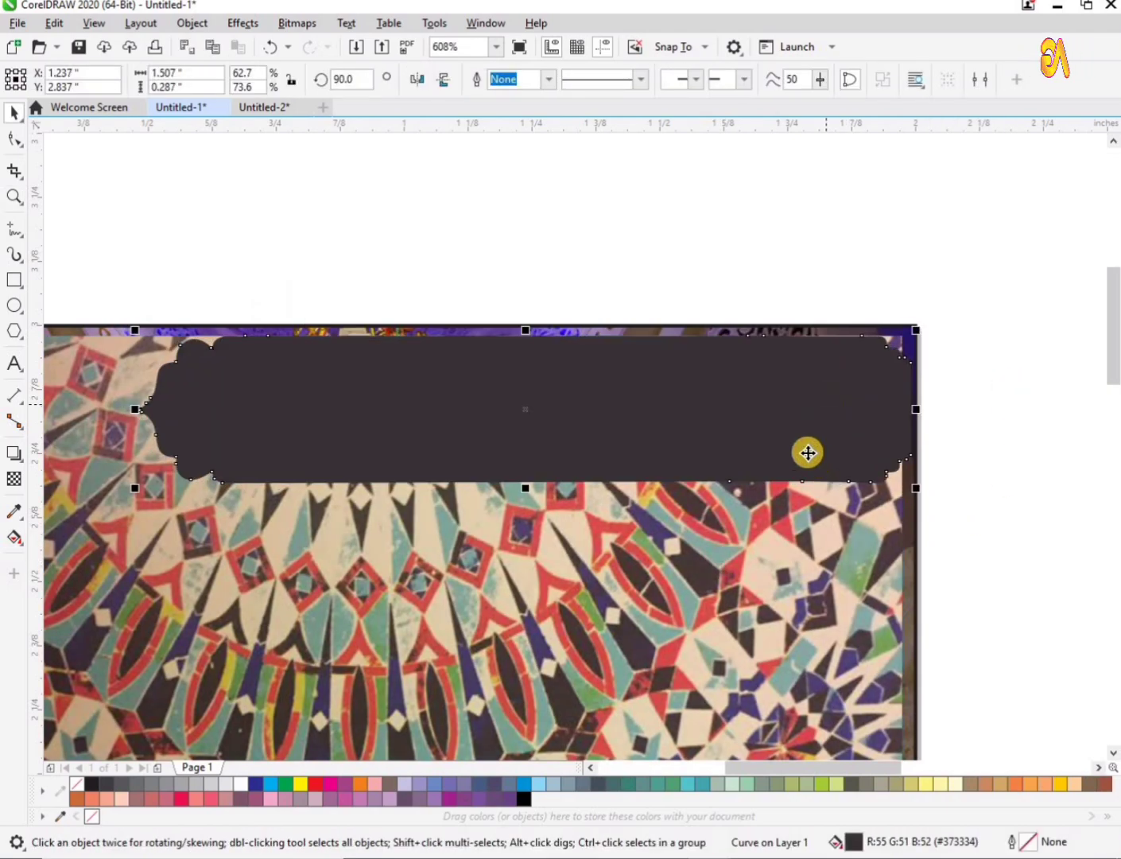
key("ctrl+z")
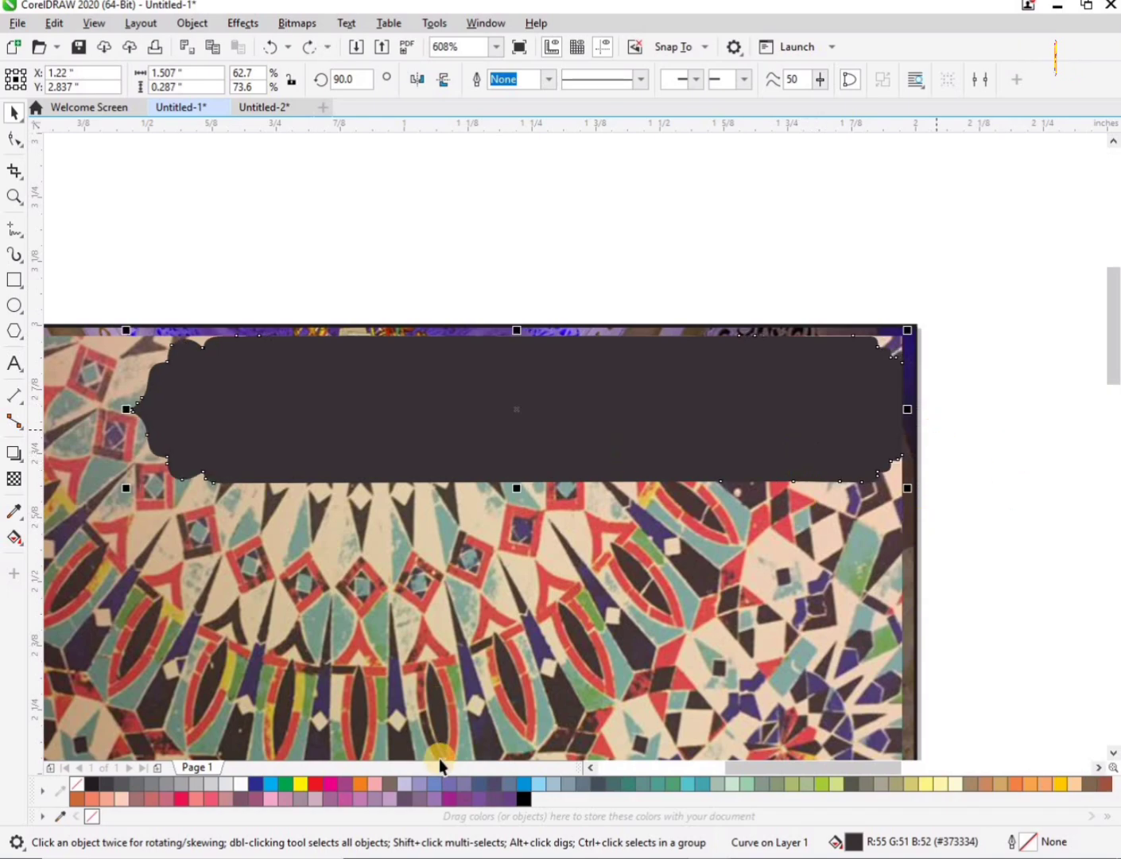
left_click(288, 783)
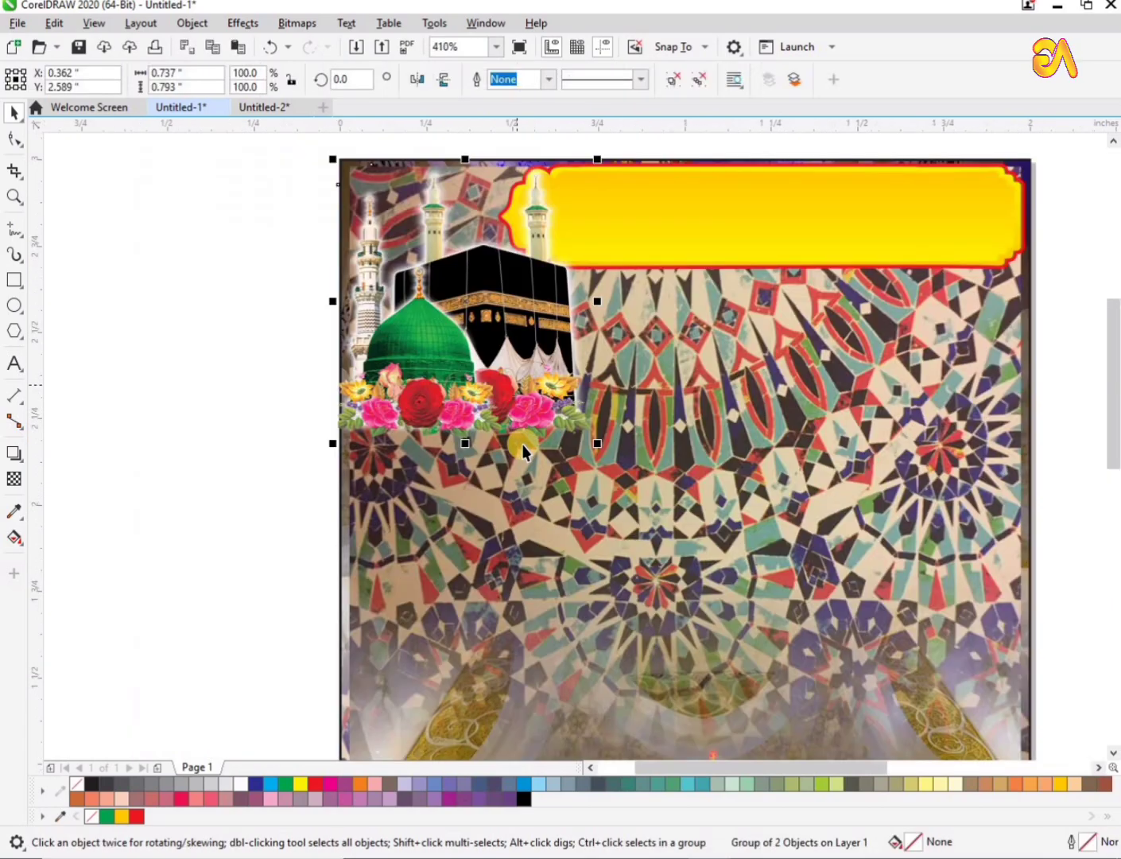
Place the Kaaba and mosque group and the yellow banner pieces inside the framed background as PowerClip contents
left_click(694, 391)
left_click(687, 227)
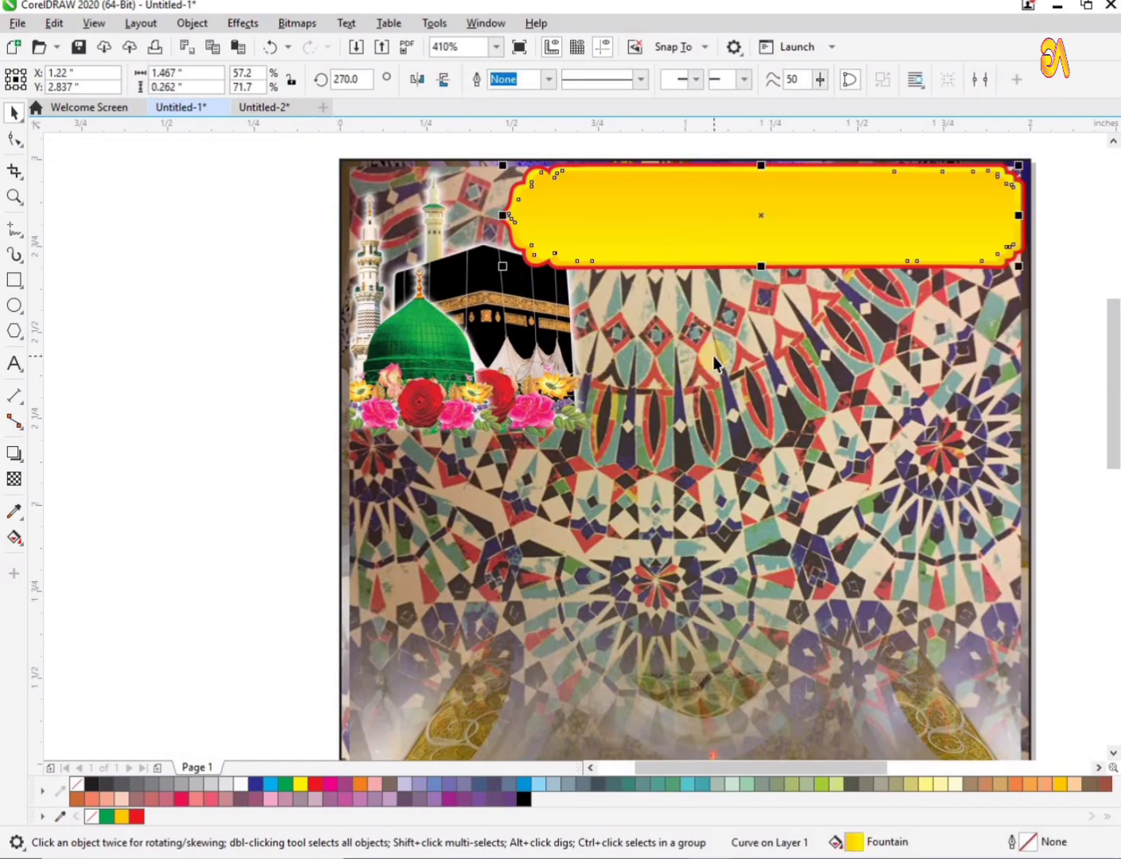
scroll(714, 357, "down", 1)
key("F2")
left_click_drag(454, 220, 979, 466)
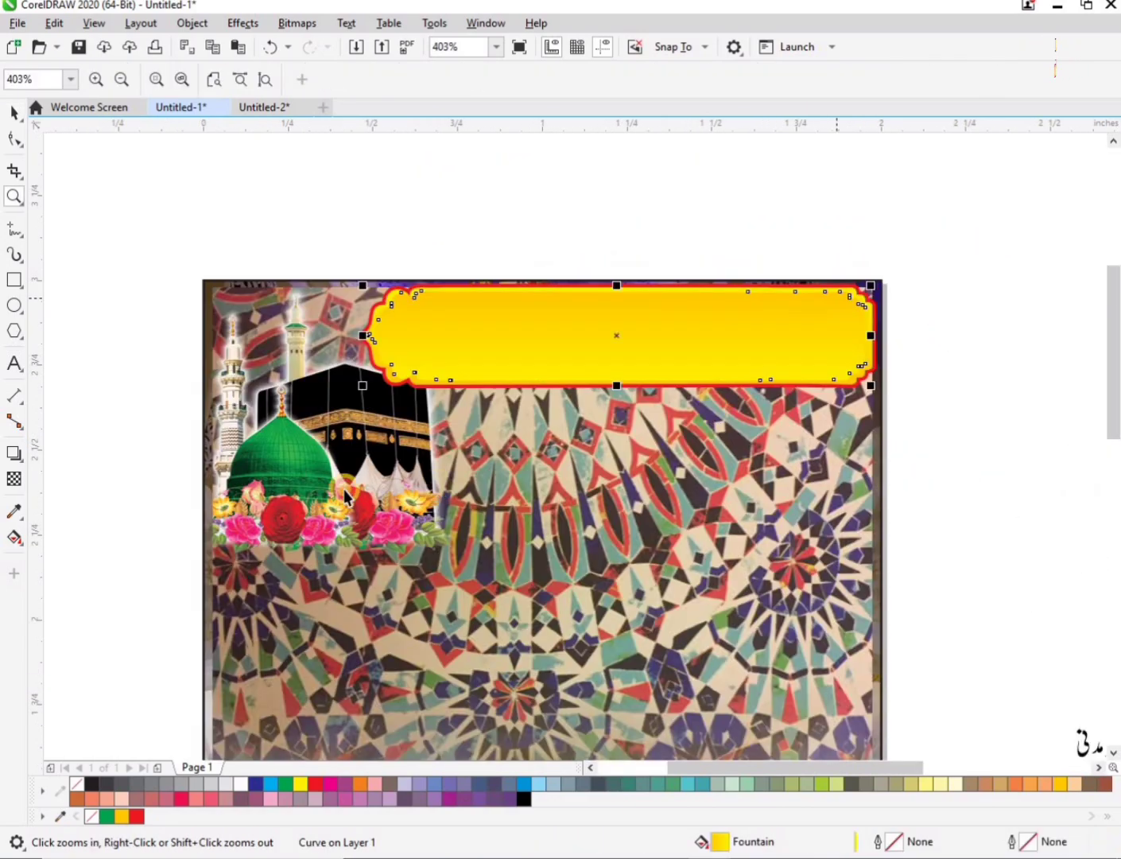
left_click_drag(994, 238, 283, 500)
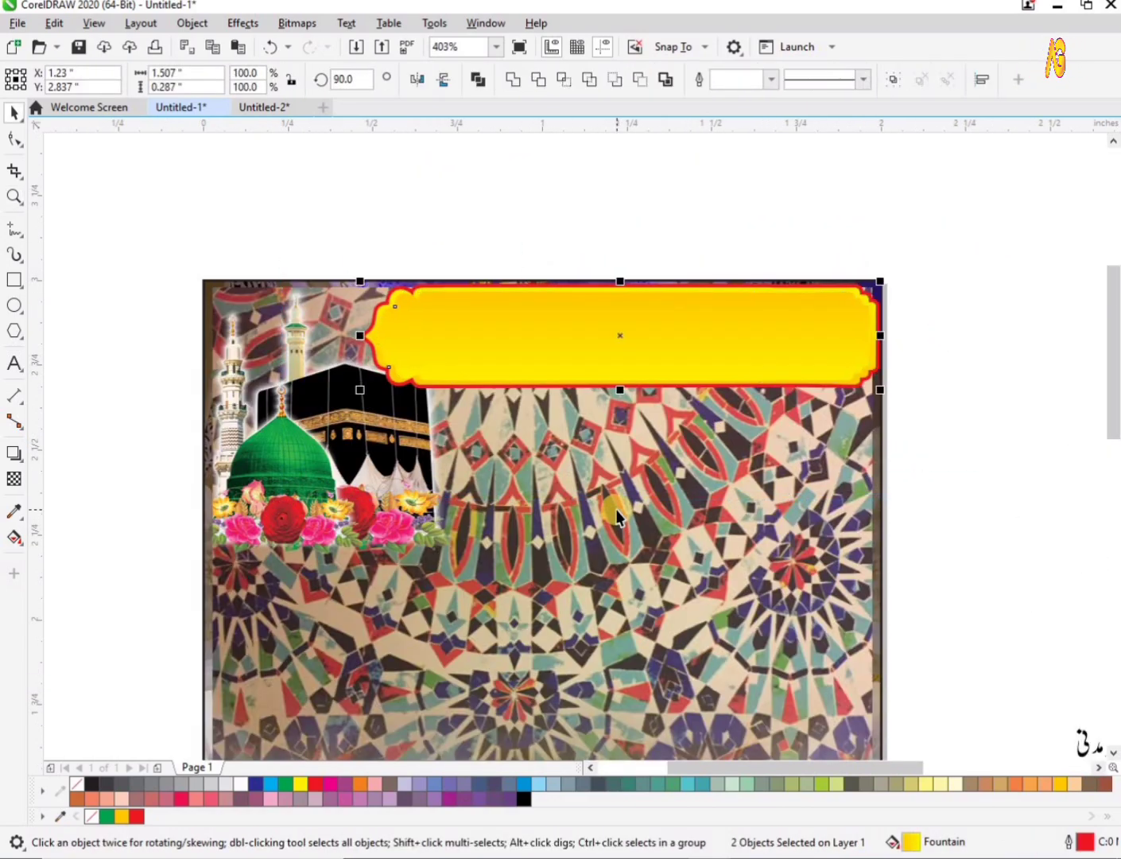
left_click(743, 528)
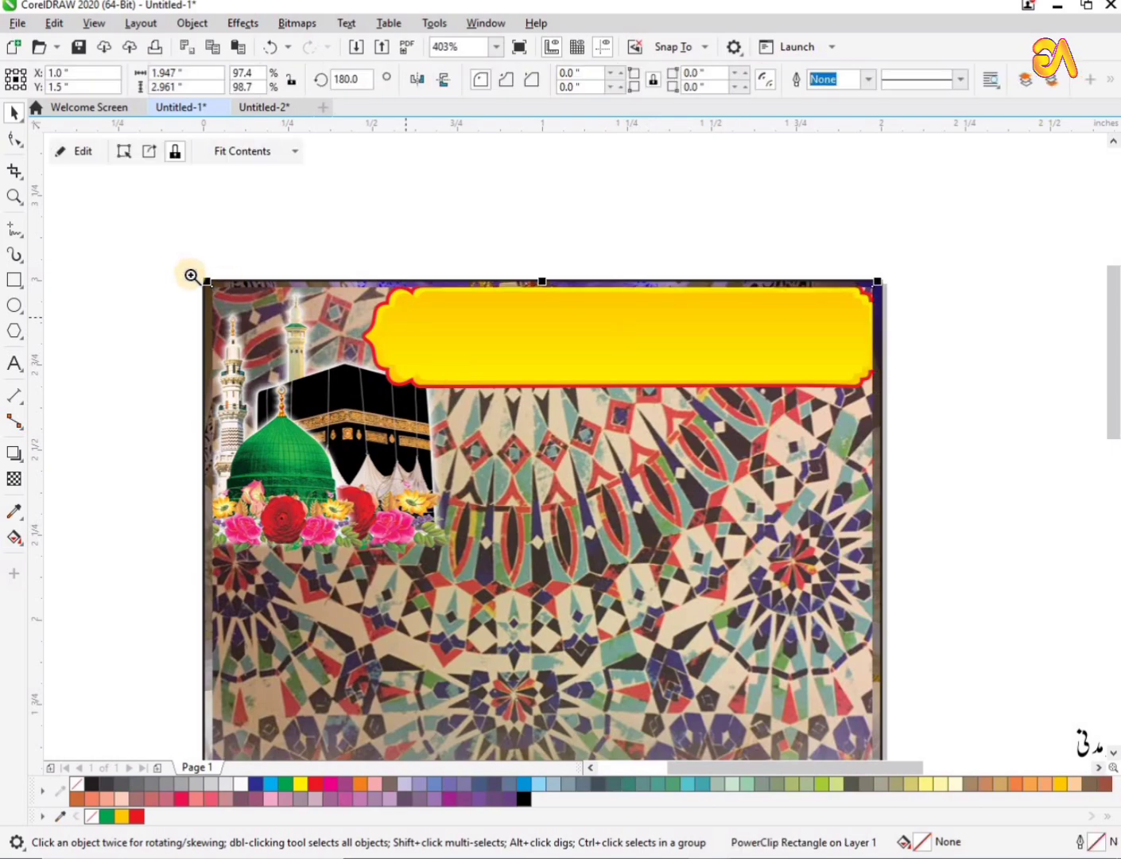
Edit the frame's PowerClip contents to bring the Kaaba and mosque group in front of the yellow banner, and finish editing
key("z")
left_click_drag(173, 248, 1103, 591)
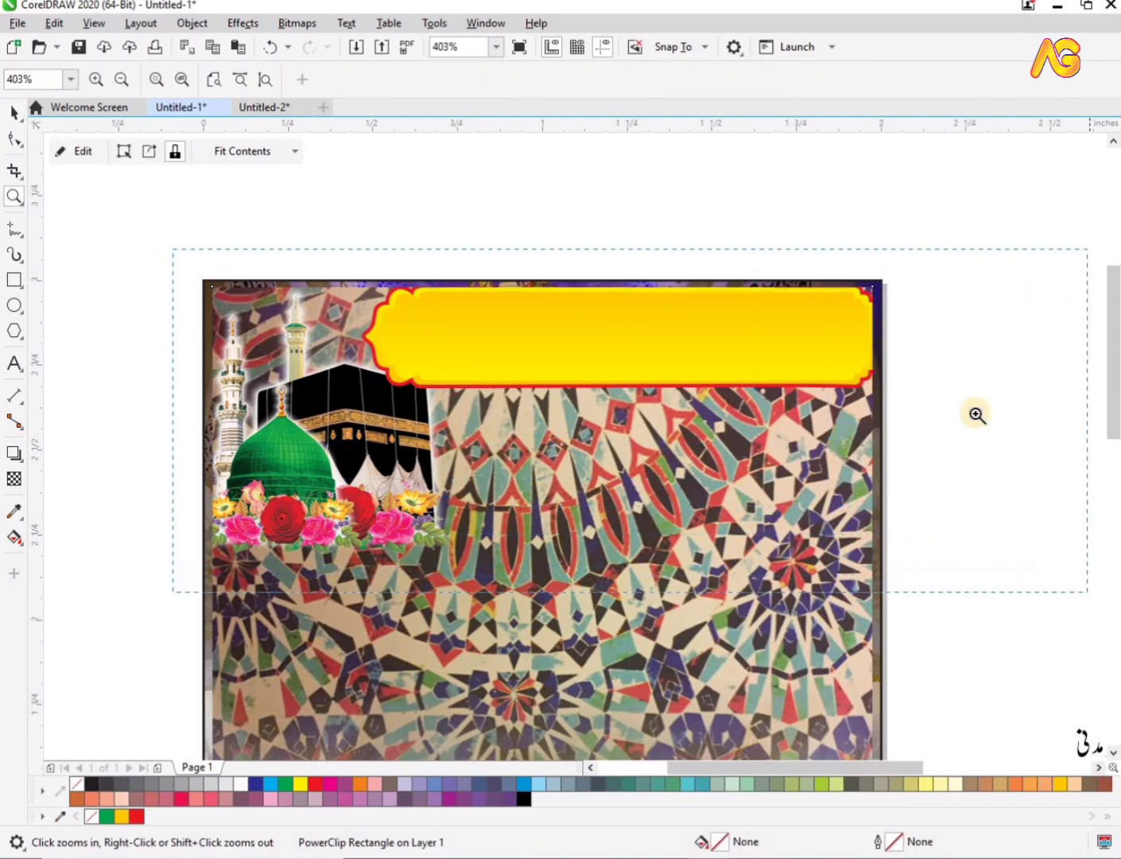
key("space")
double_click(709, 364)
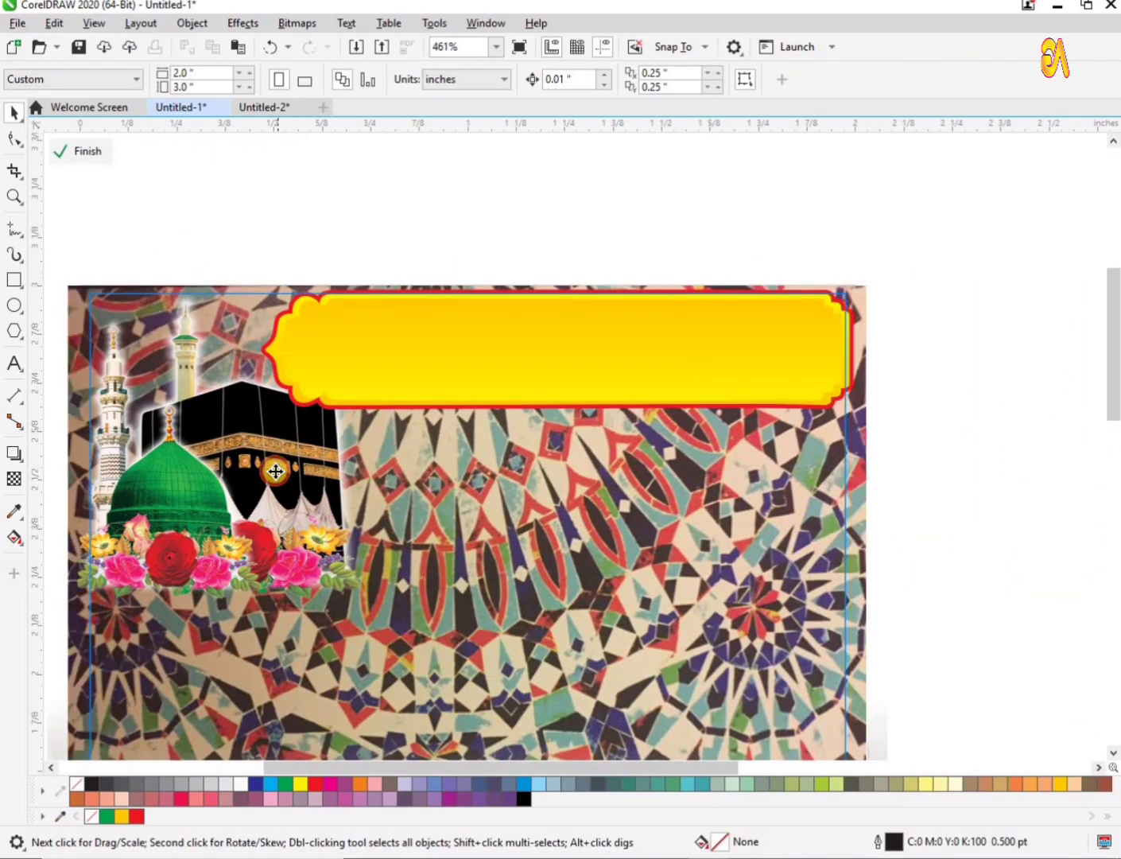
left_click(275, 471)
key("shift+Page_Up")
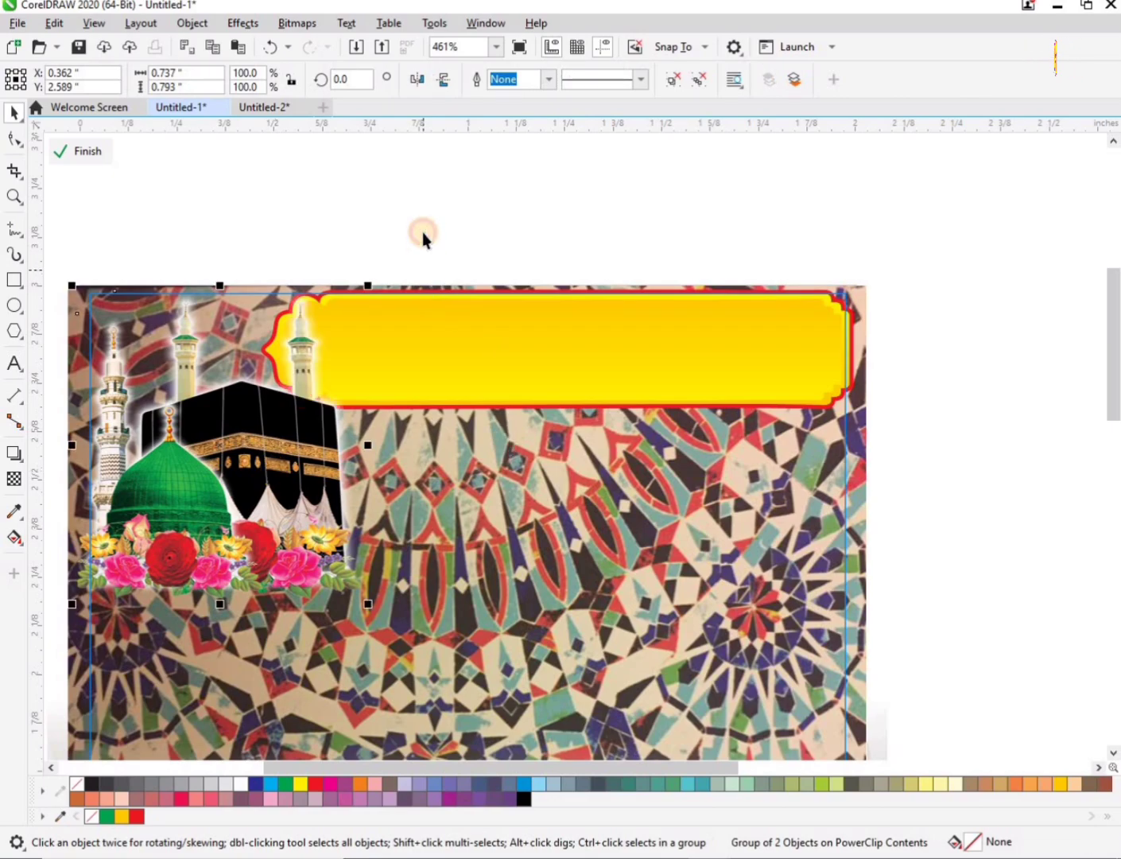
left_click(422, 232, "ctrl")
Align the dedication line (برائے ایصال ثواب) from the text beside the page with the card's frame, centred horizontally and at its top
key("F3")
key("z")
left_click_drag(131, 295, 655, 125)
key("space")
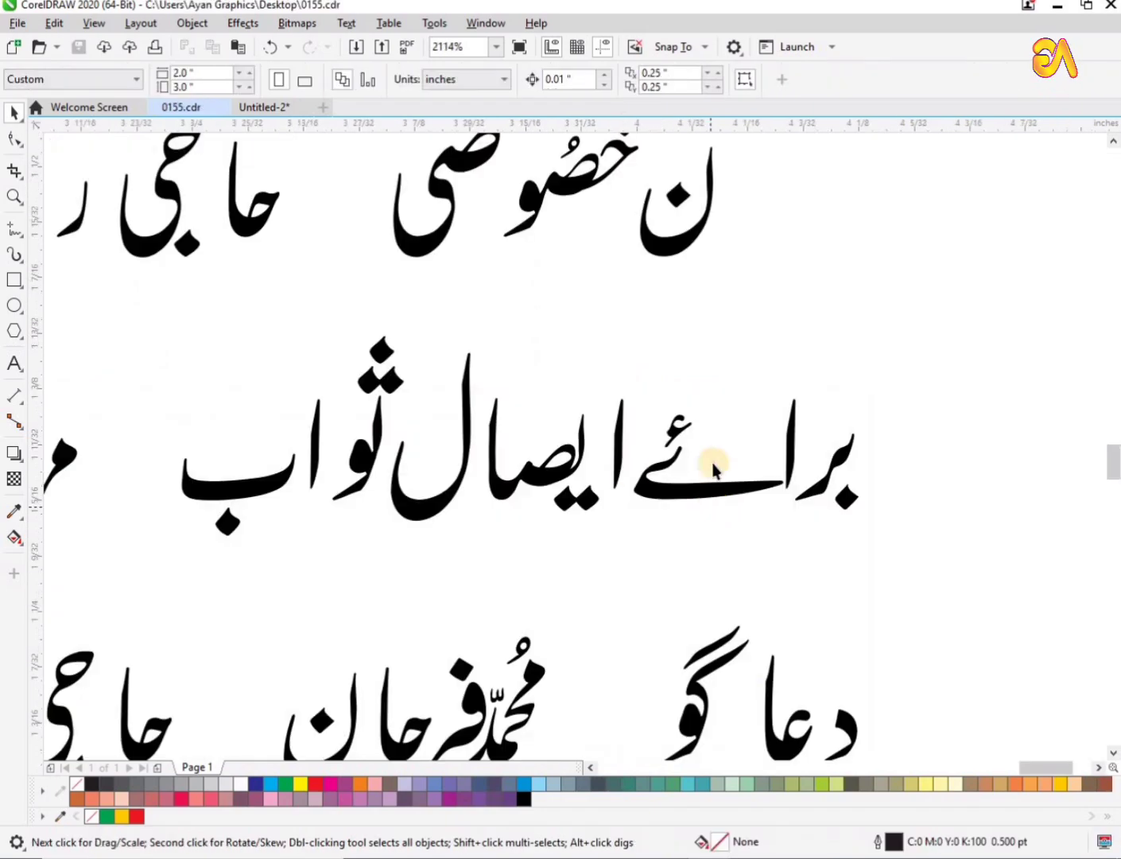
left_click_drag(120, 318, 925, 566)
left_click(1024, 513)
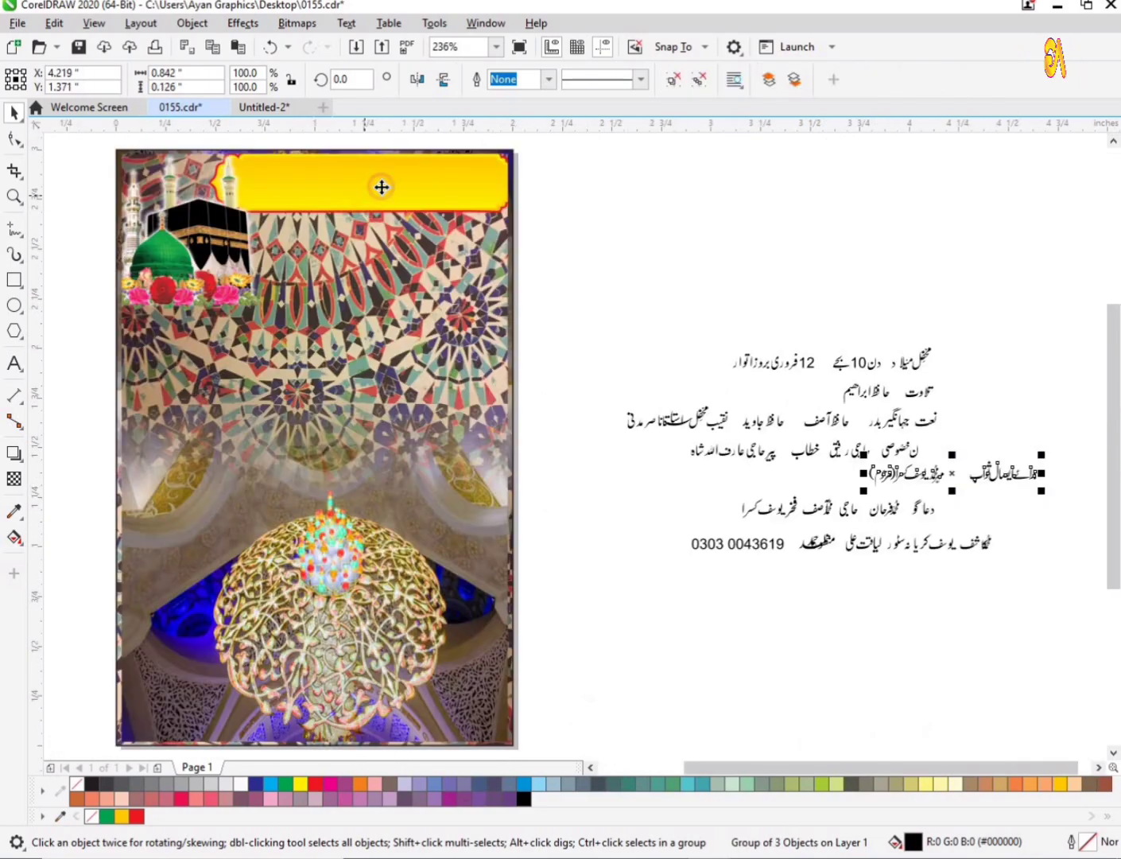
left_click(382, 186, "shift")
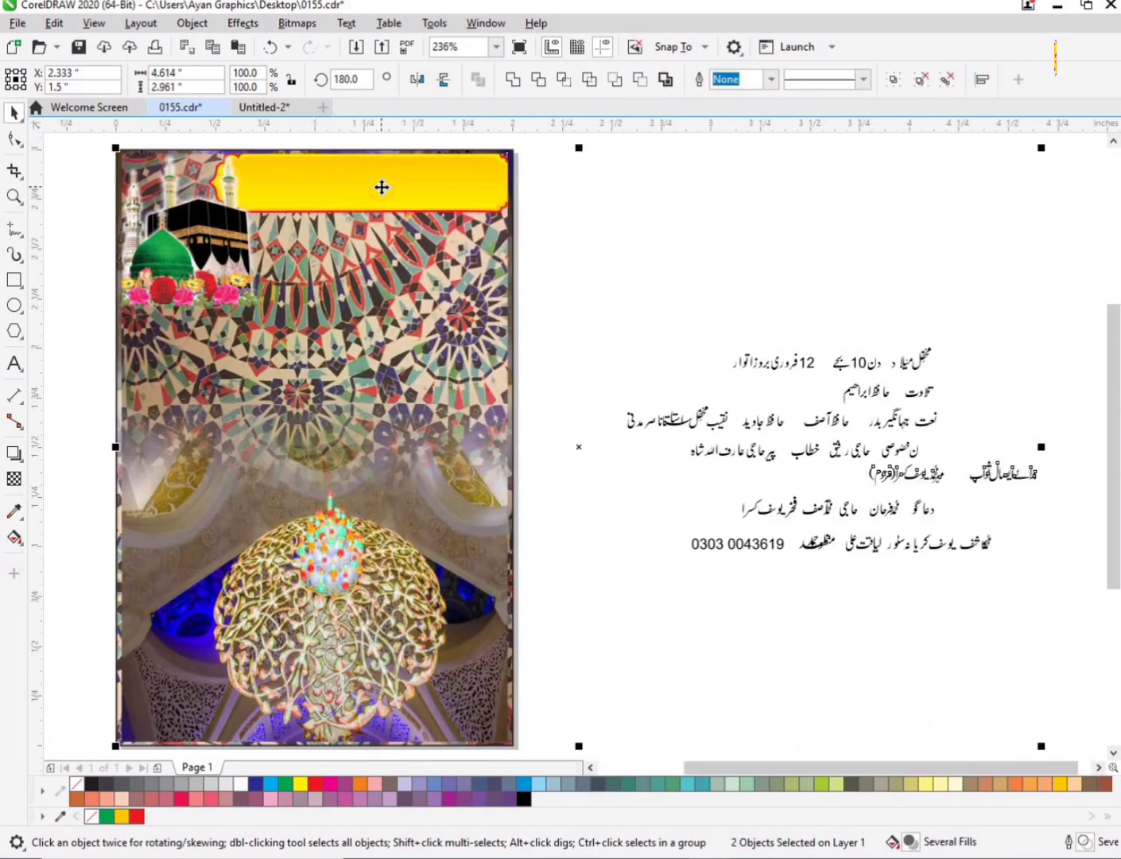
key("c")
key("e")
key("t")
Move the dedication line to the right, towards the middle of the yellow banner, and ungroup it
key("F2")
left_click_drag(120, 285, 631, 125)
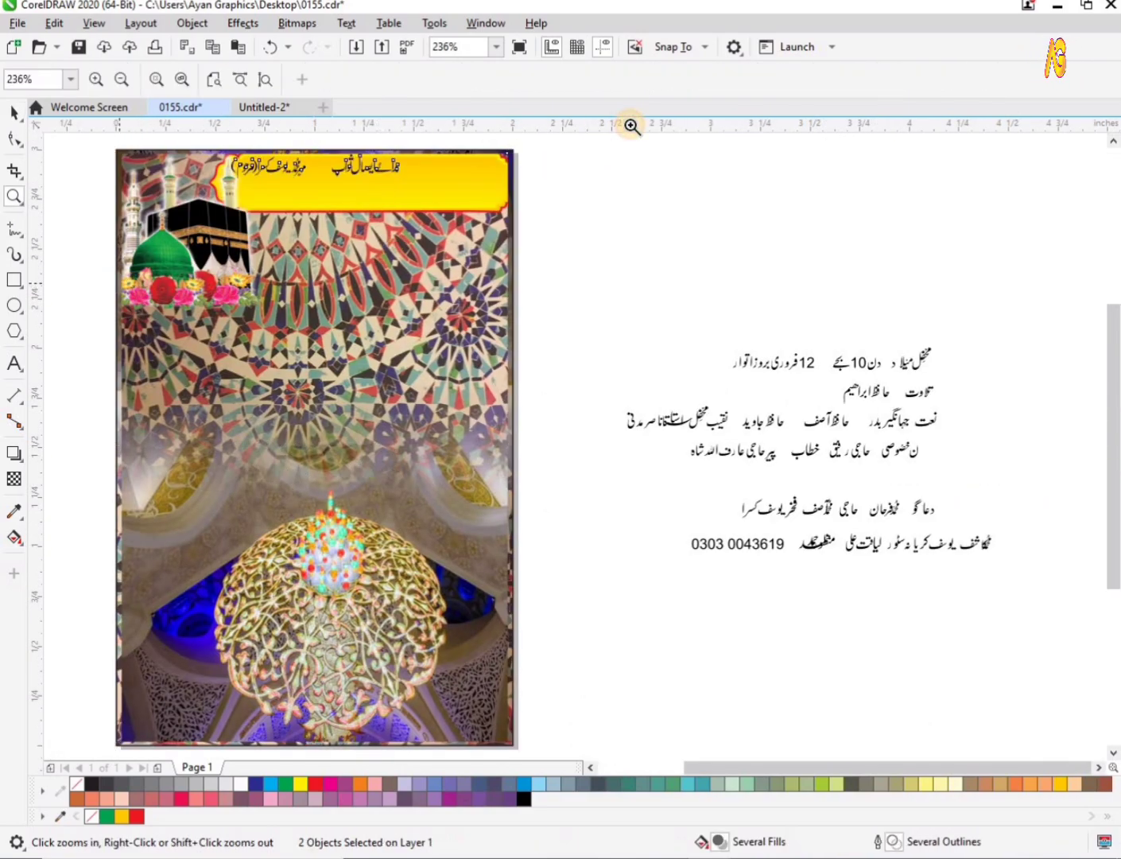
left_click_drag(209, 366, 937, 574)
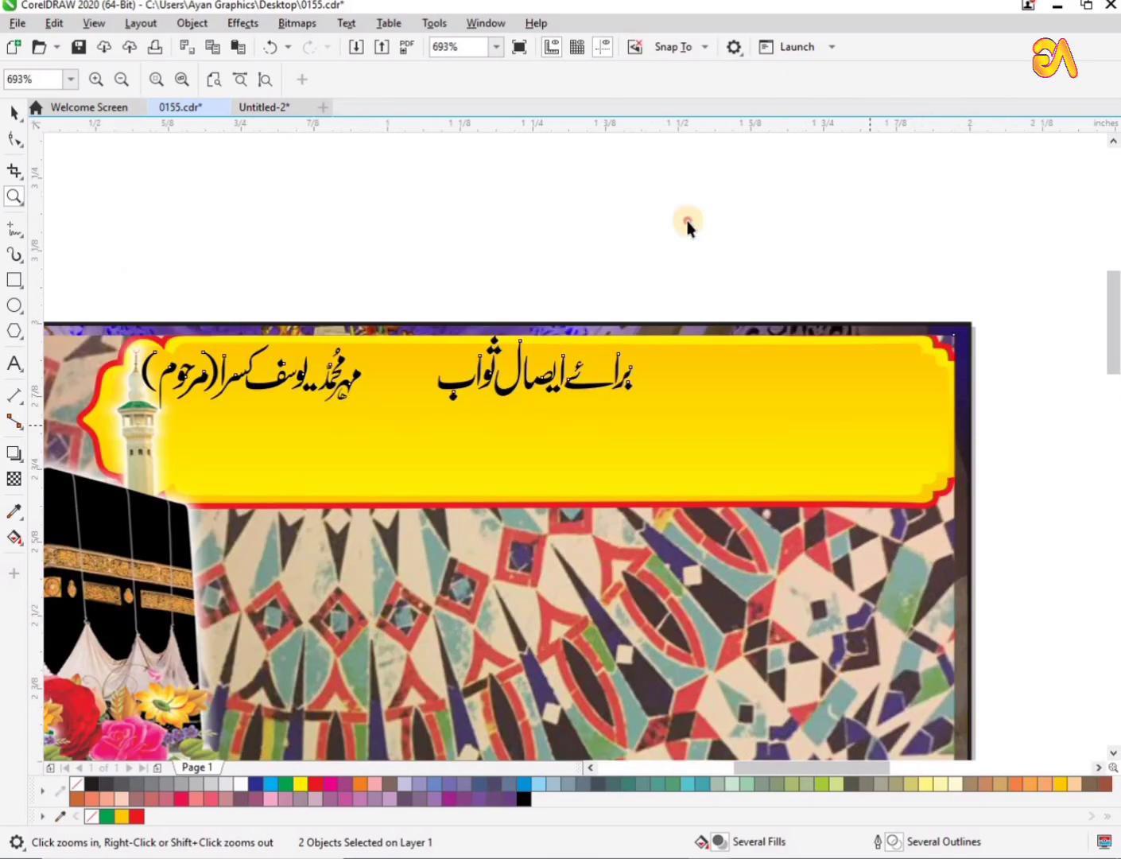
key("space")
key("Escape")
left_click_drag(591, 385, 745, 422)
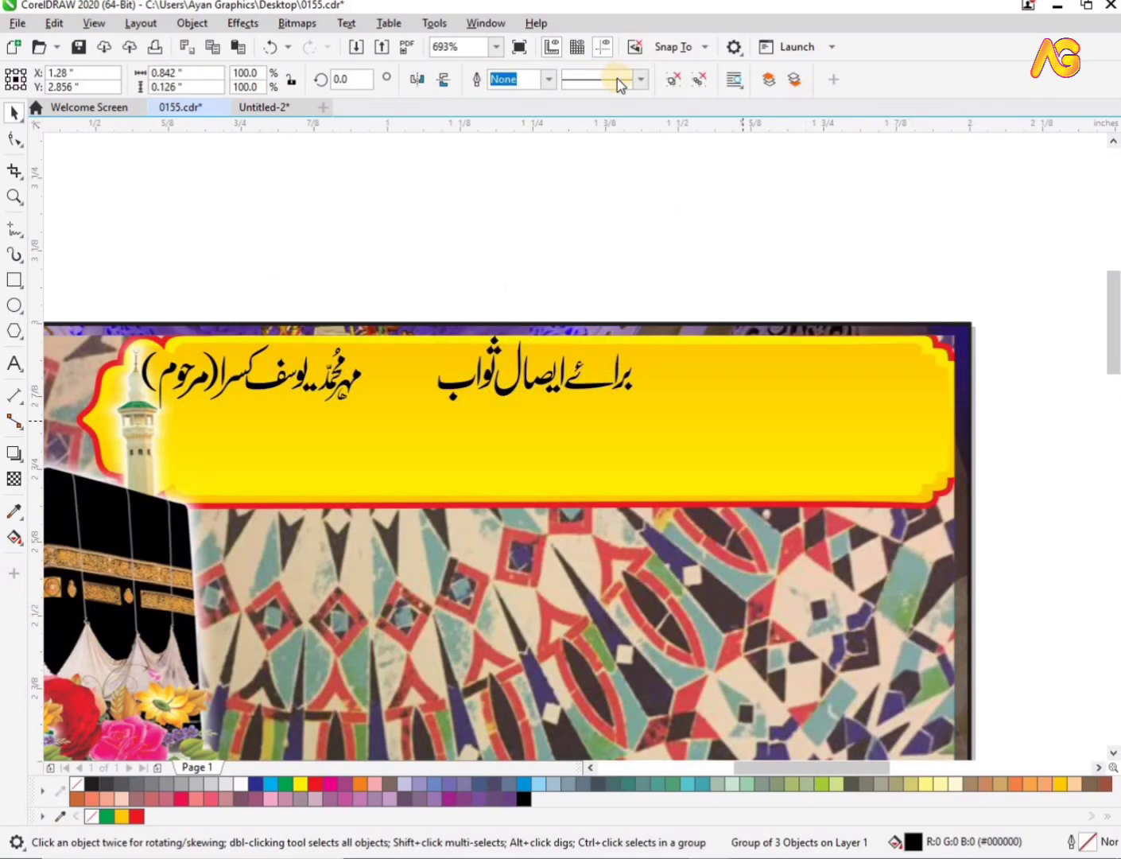
left_click(675, 78)
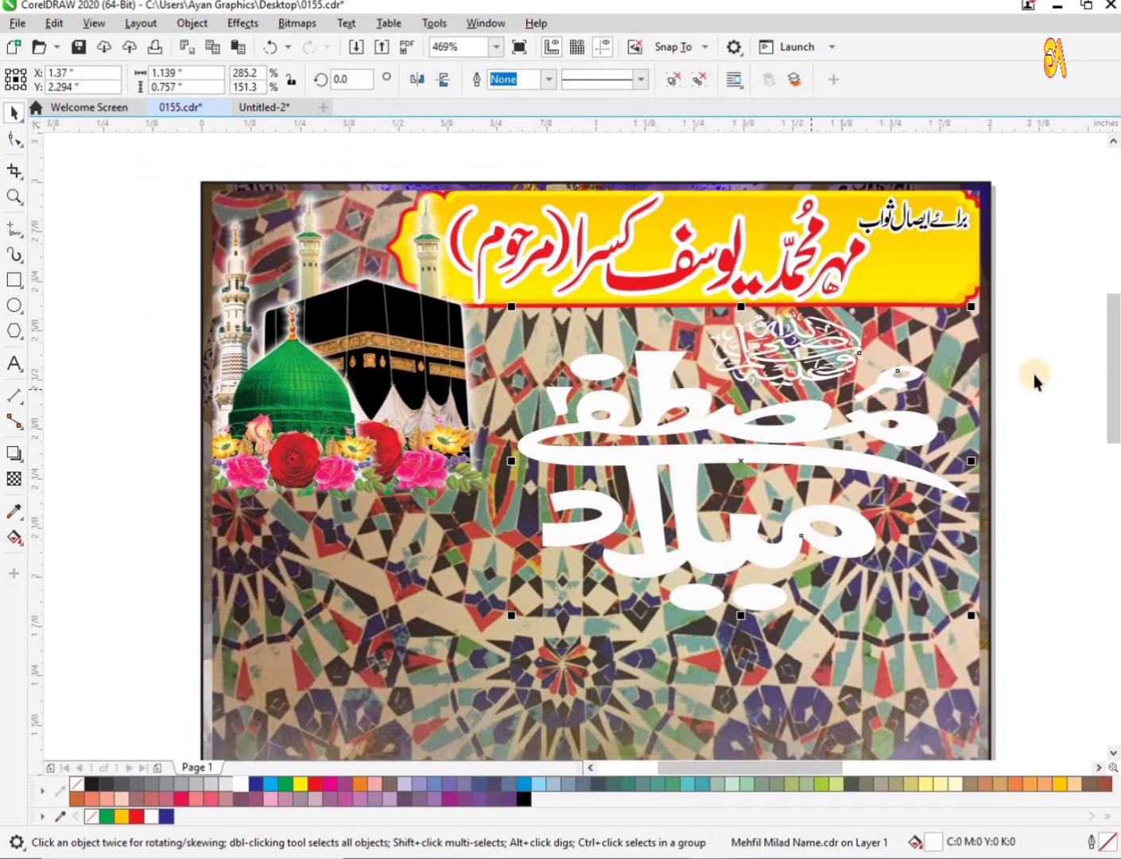
Ungroup the white Milad calligraphy, move its small round emblem to the left and shift the large lettering slightly up
left_click(1027, 350)
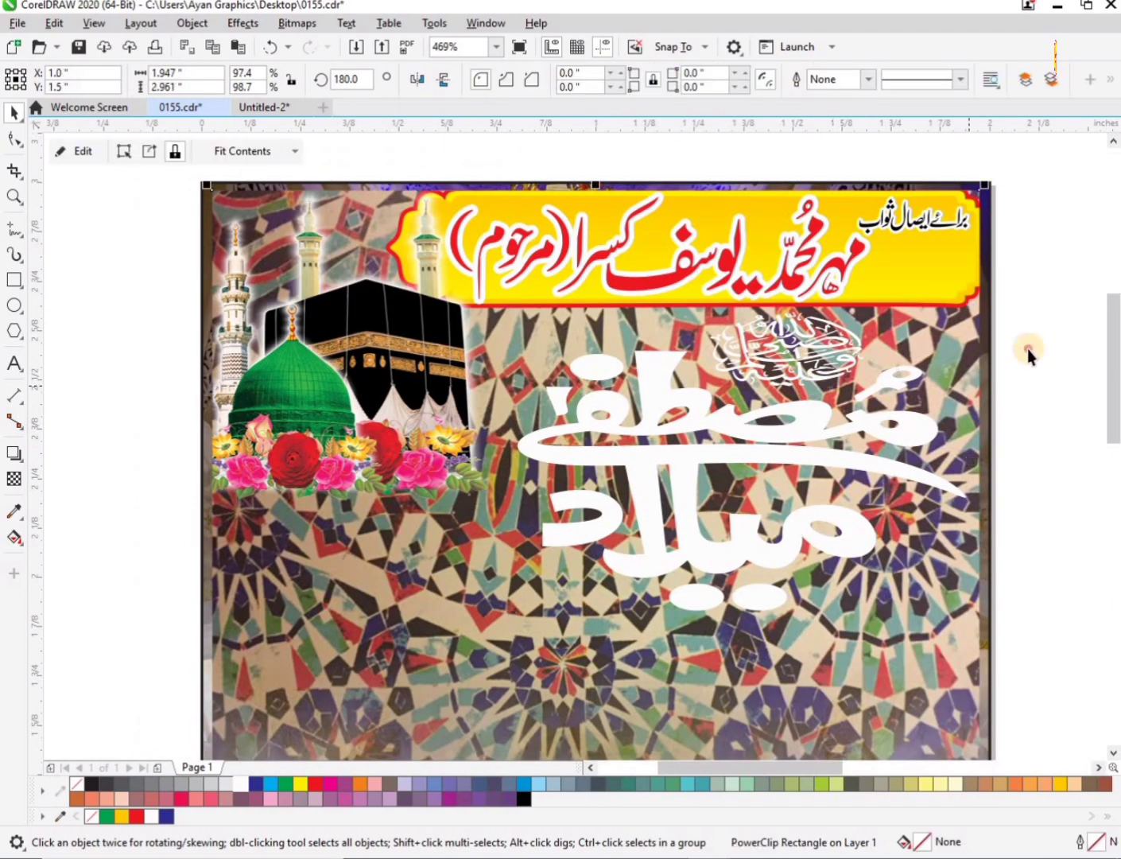
left_click(751, 364)
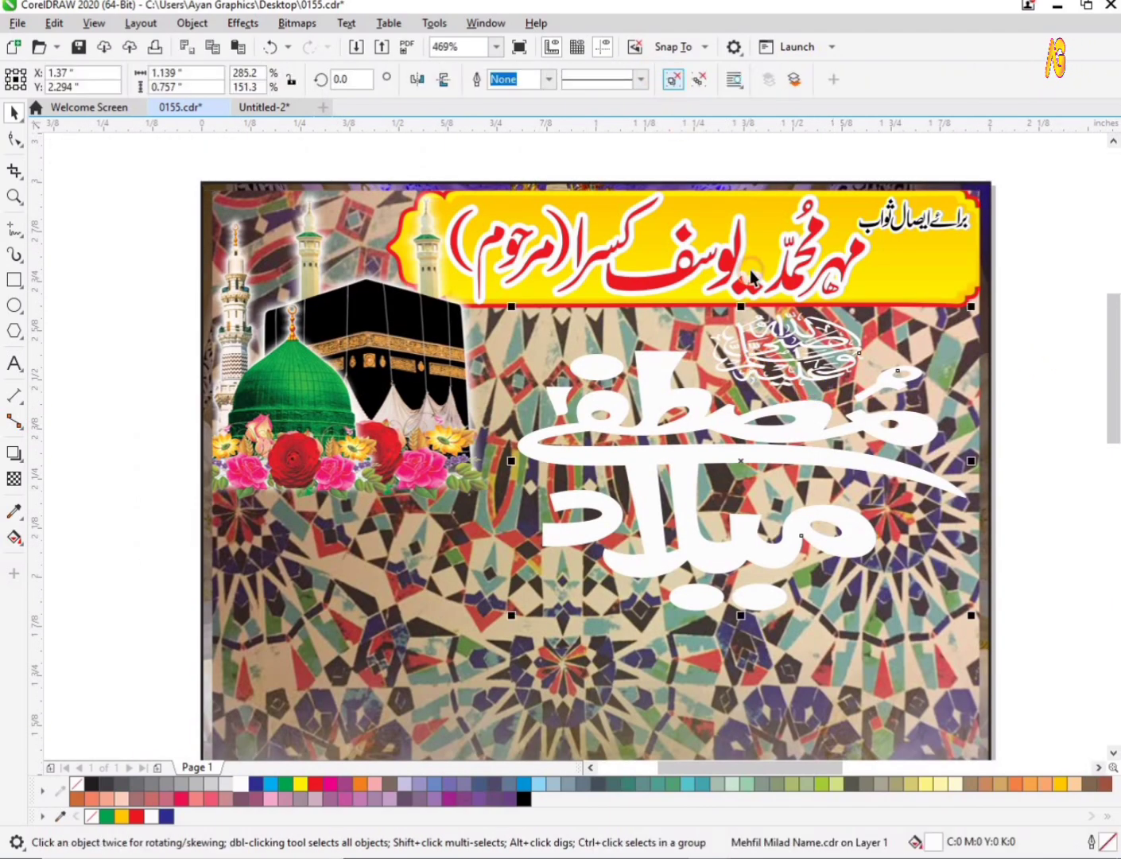
left_click(840, 359)
left_click_drag(840, 359, 506, 355)
left_click(700, 401)
left_click_drag(696, 392, 696, 371)
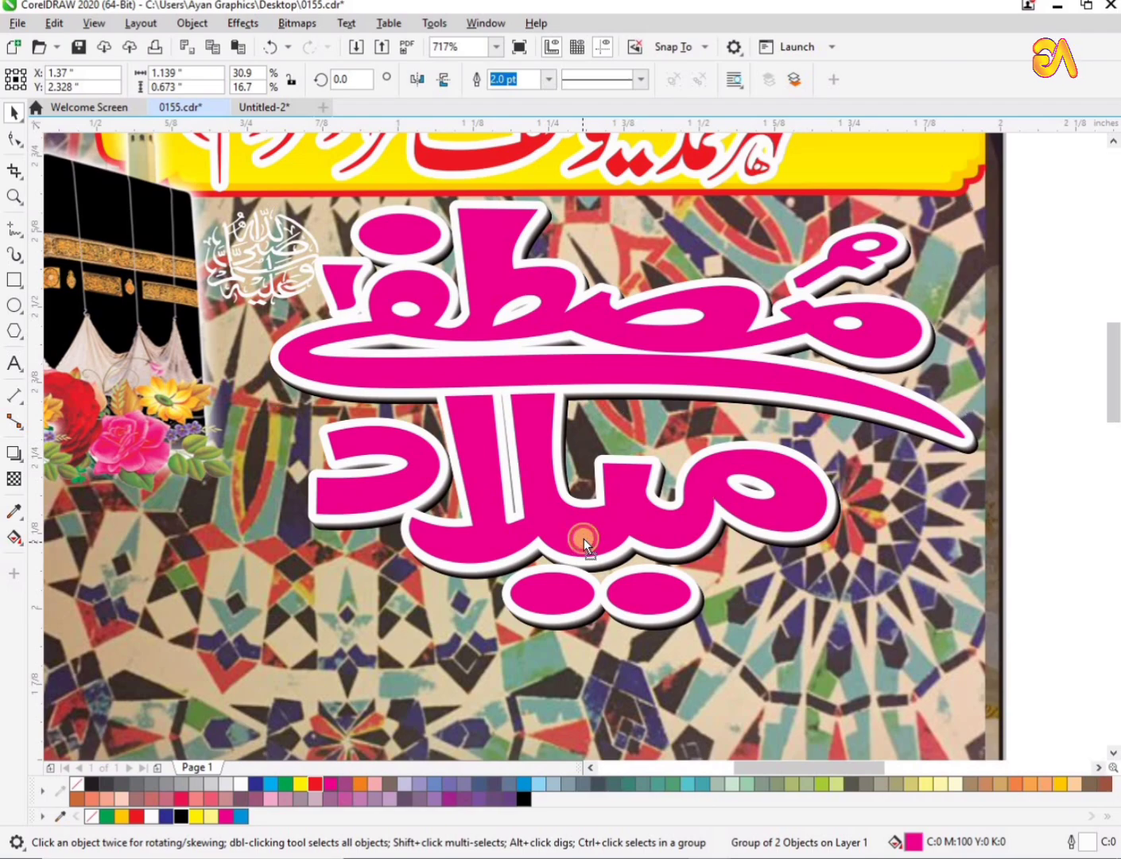
Offset the magenta Milad lettering slightly up and to the right of its shadow copy, and select the blend behind it
left_click_drag(583, 538, 587, 531)
scroll(689, 531, "down", 2)
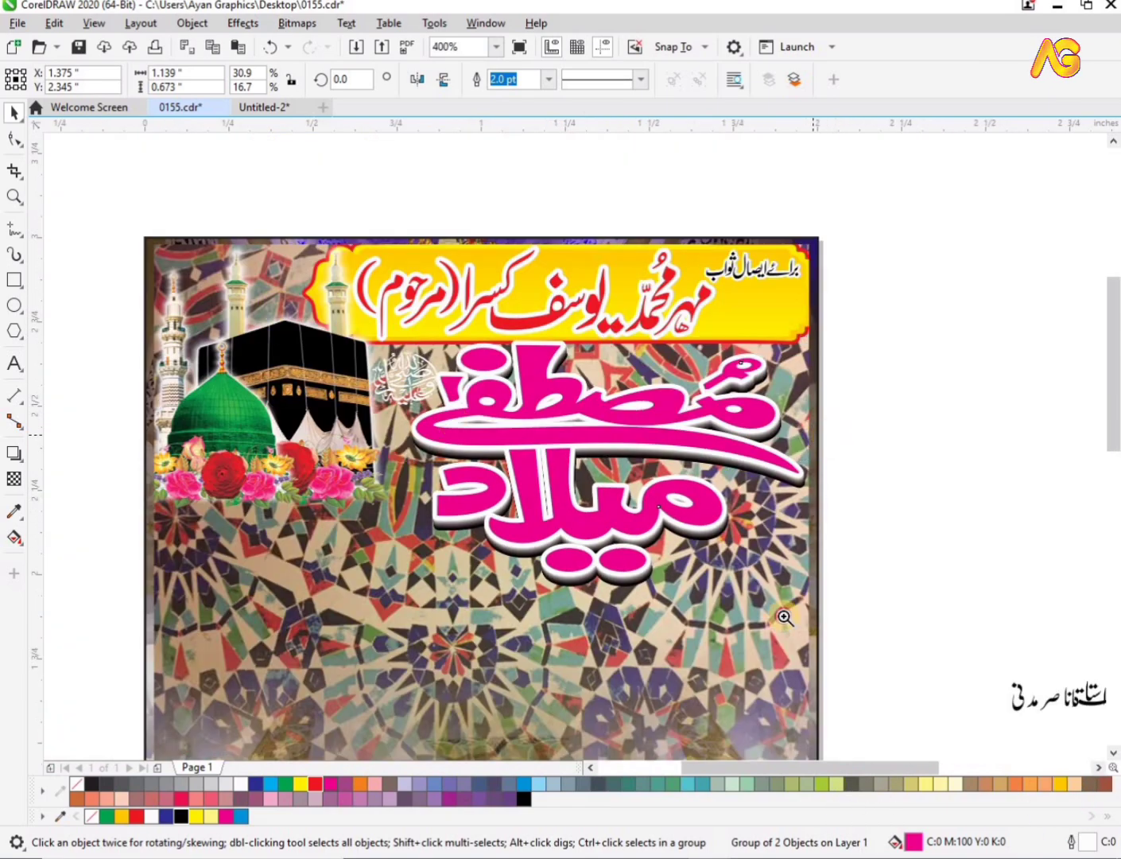
key("z")
left_click_drag(155, 306, 896, 659)
key("space")
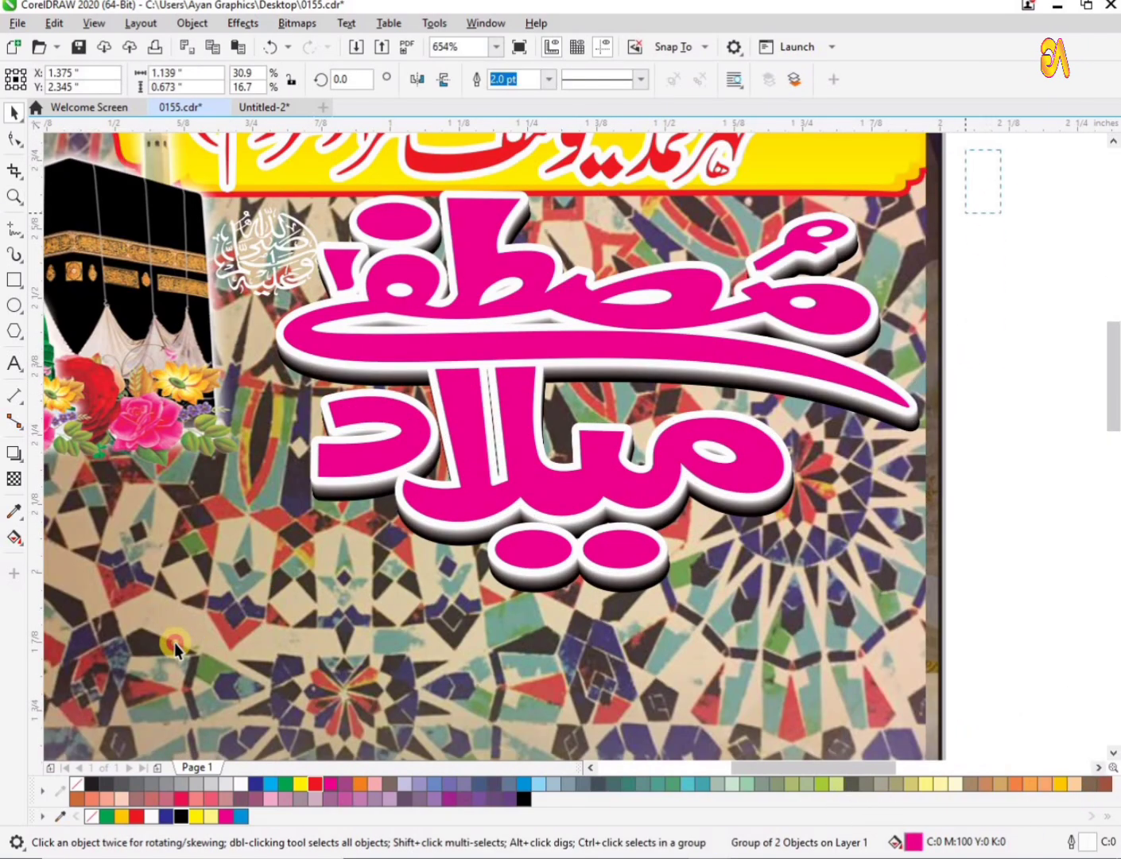
left_click(411, 578)
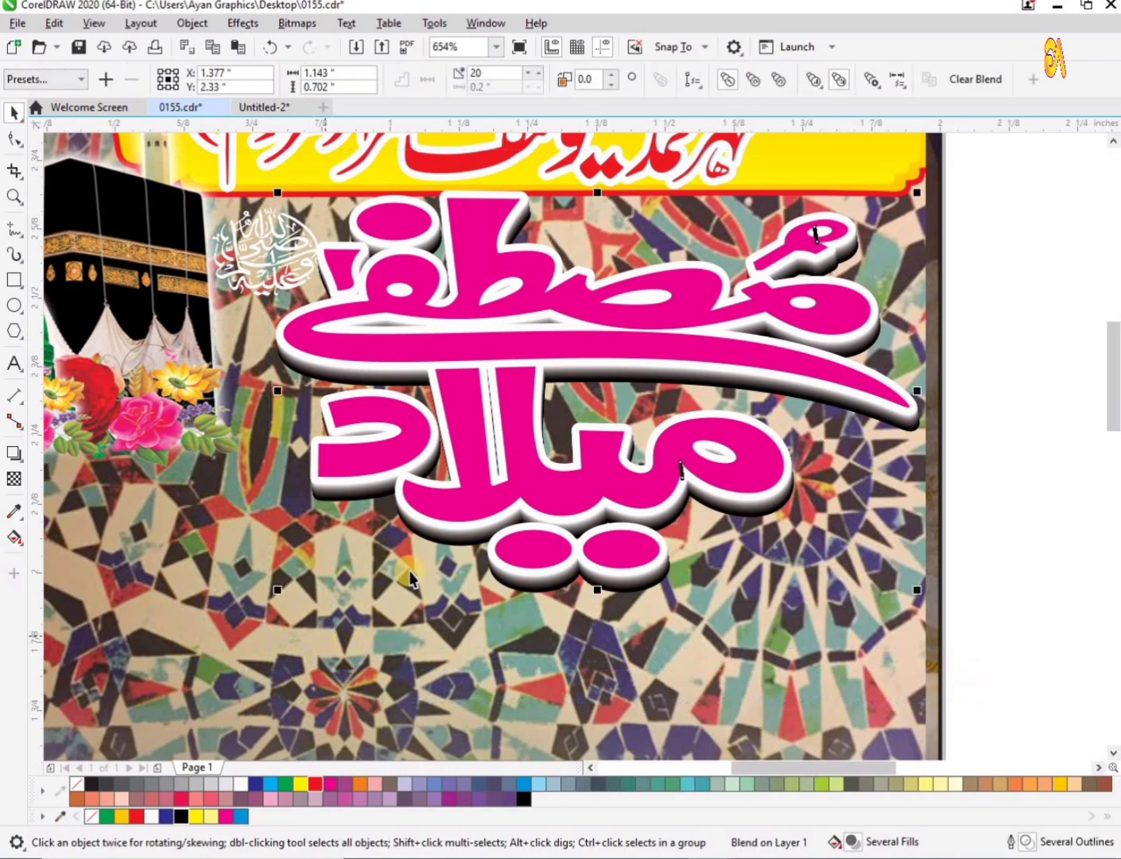
left_click(383, 353)
key("z")
left_click_drag(59, 415, 544, 132)
key("space")
left_click(506, 462)
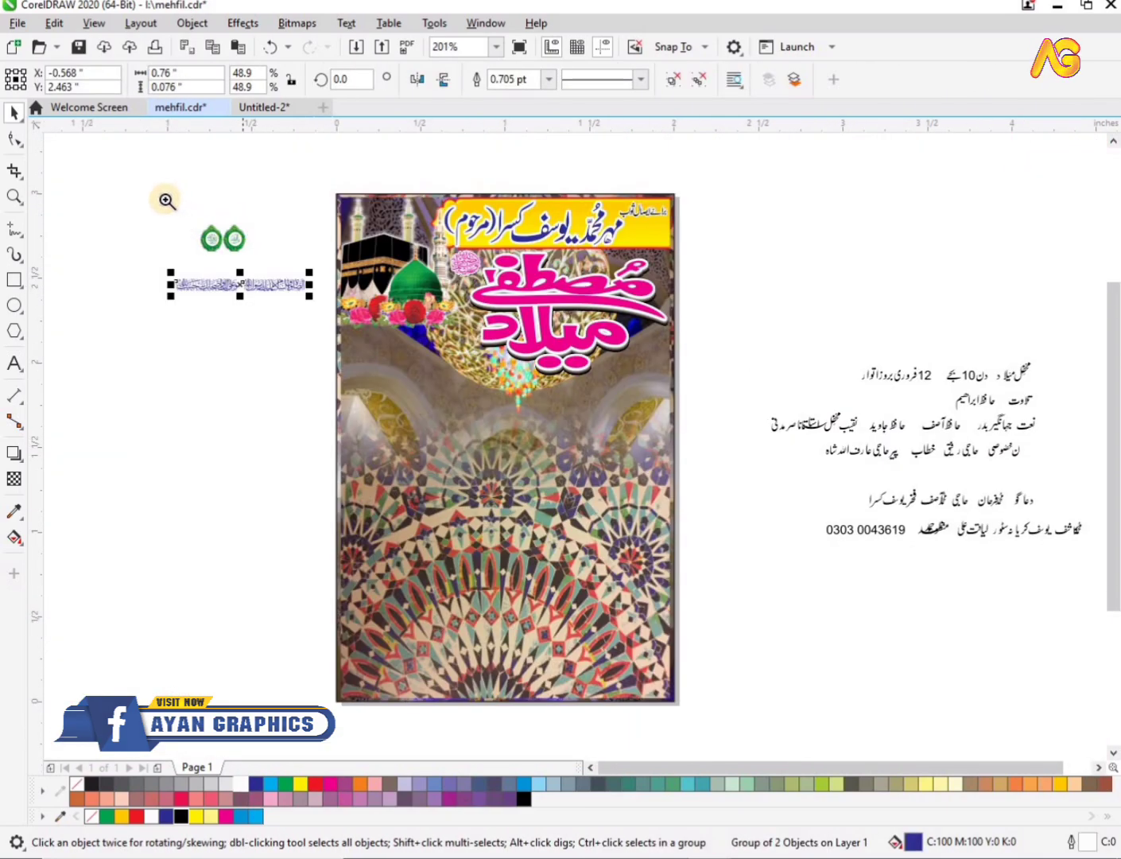
Move the two green medallions from beside the page to the card's upper-left corner above the Kaaba
left_click_drag(157, 183, 621, 358)
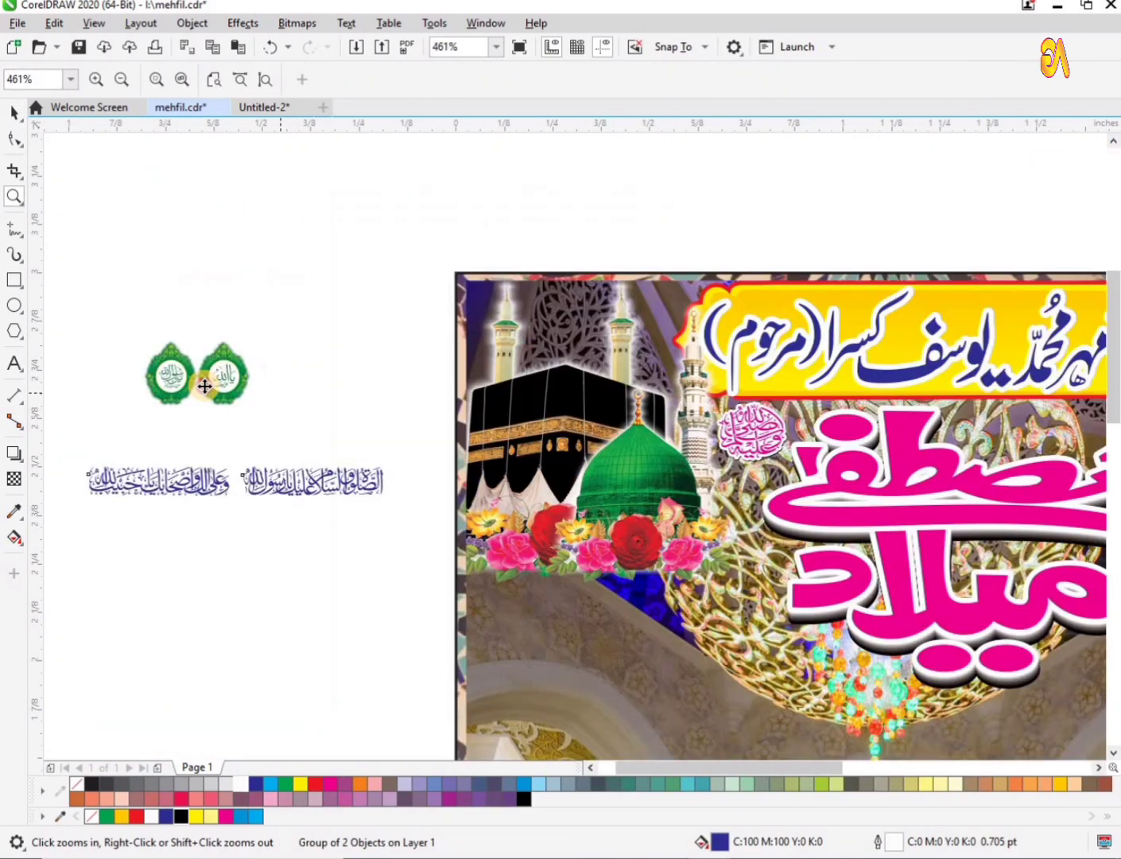
left_click_drag(204, 385, 517, 322)
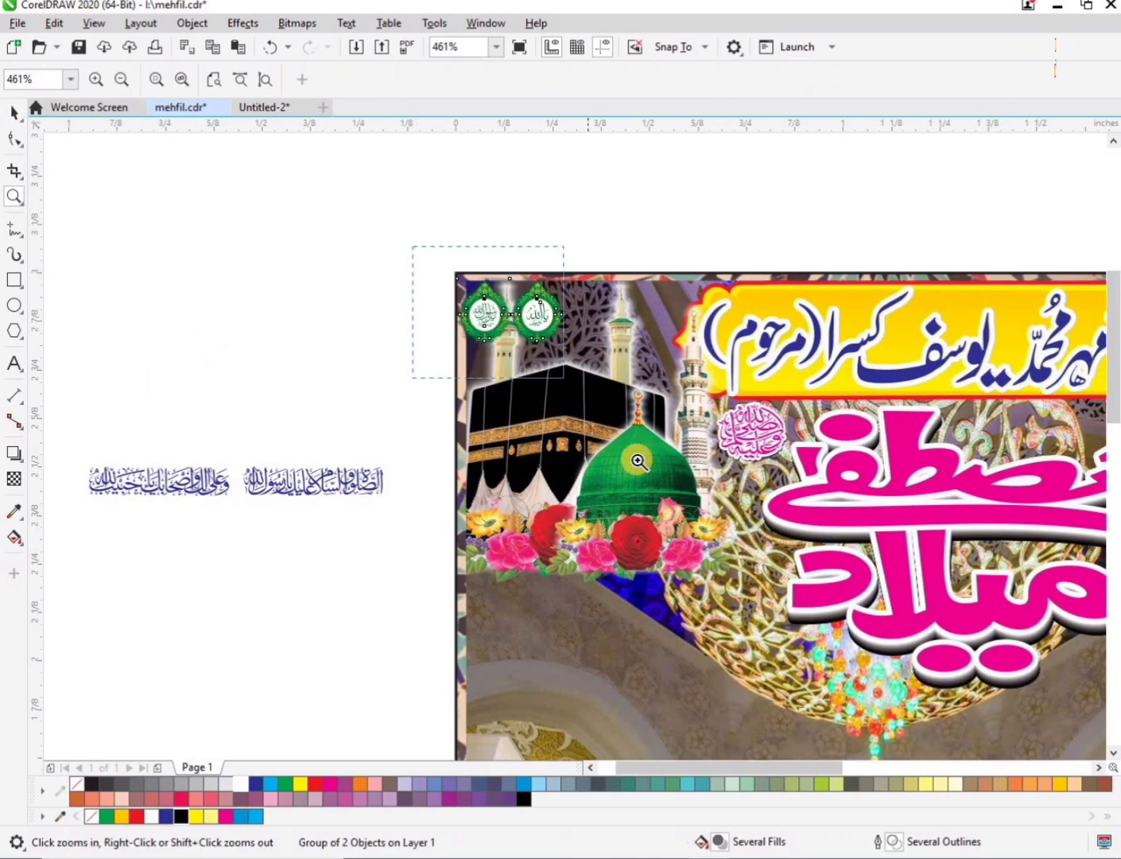
left_click_drag(637, 461, 720, 500)
key("space")
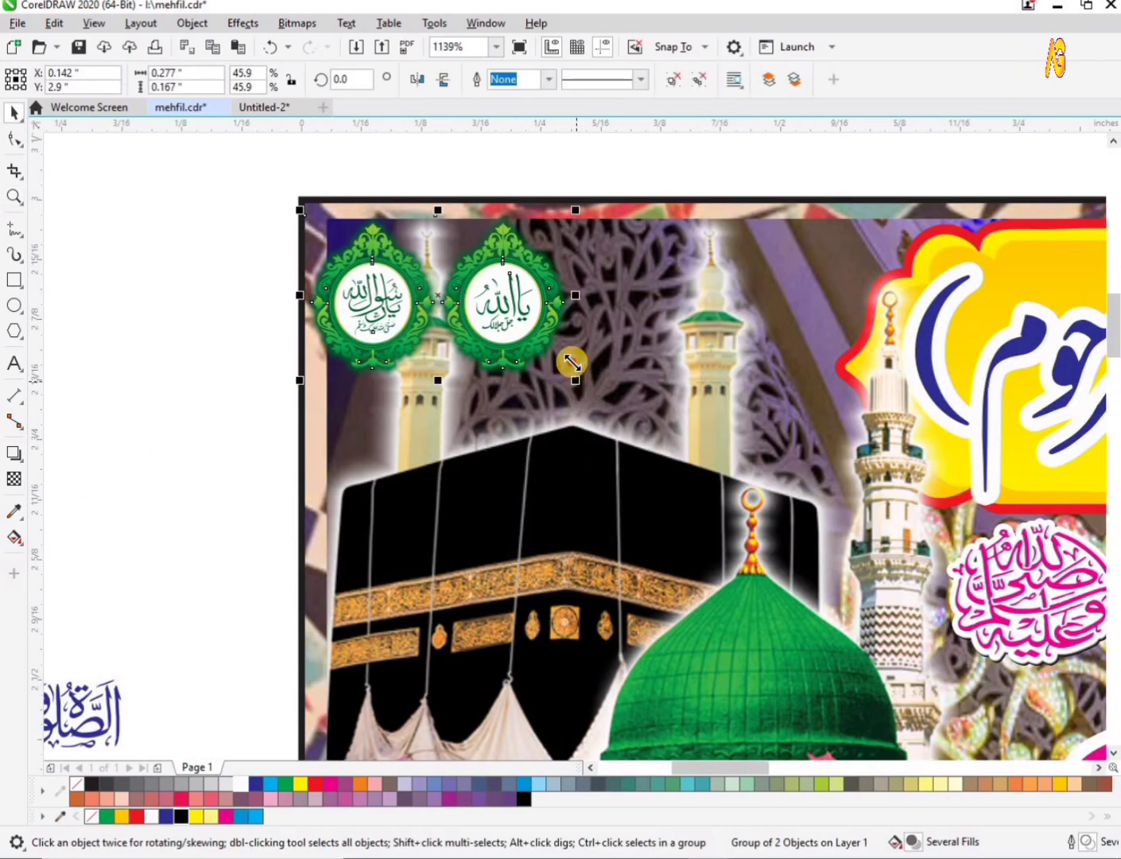
Shrink the green medallions to about 0.11 by 0.13 inch each and spread them apart, one in the corner and one beside the banner
left_click_drag(572, 363, 512, 327)
left_click_drag(368, 292, 390, 295)
left_click_drag(496, 300, 827, 313, "ctrl")
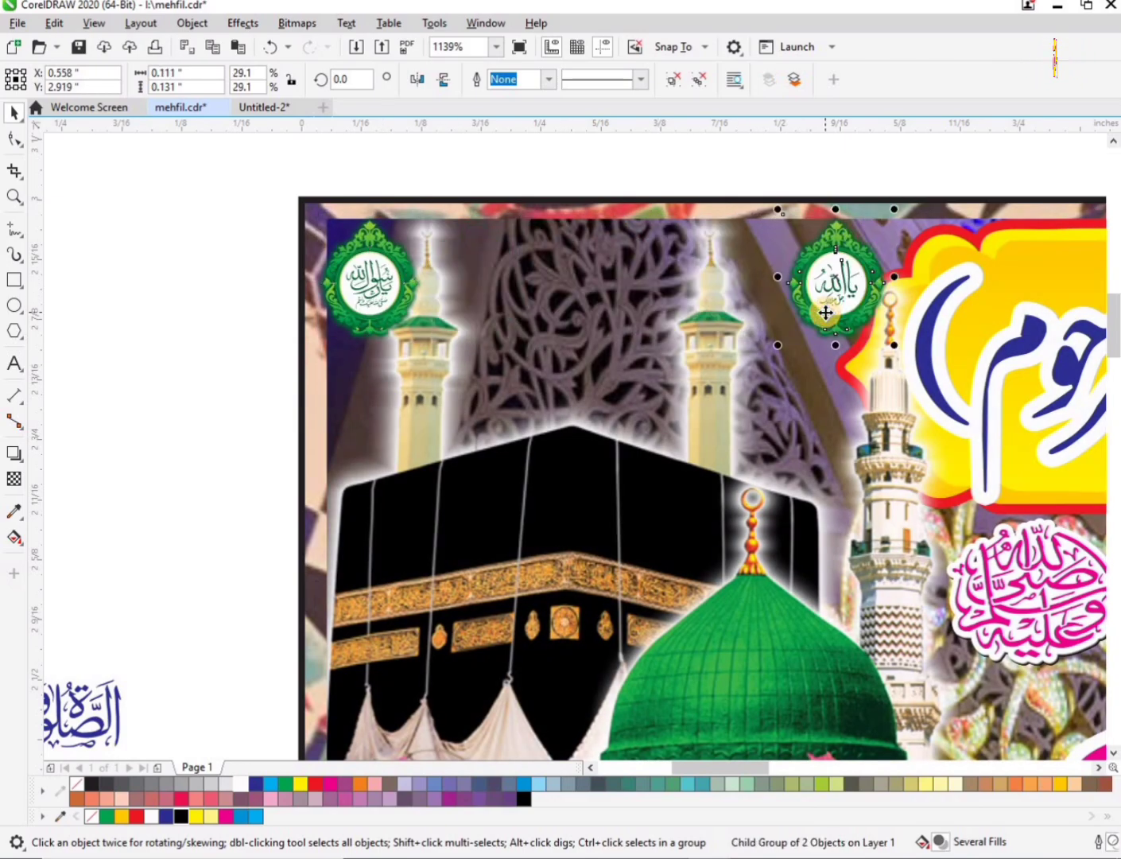
left_click(362, 314)
Move the blue two-part salutation text into the gap between the green medallions and scale it down
left_click_drag(127, 703, 811, 342)
left_click_drag(219, 375, 516, 341)
key("z")
left_click_drag(225, 404, 997, 155)
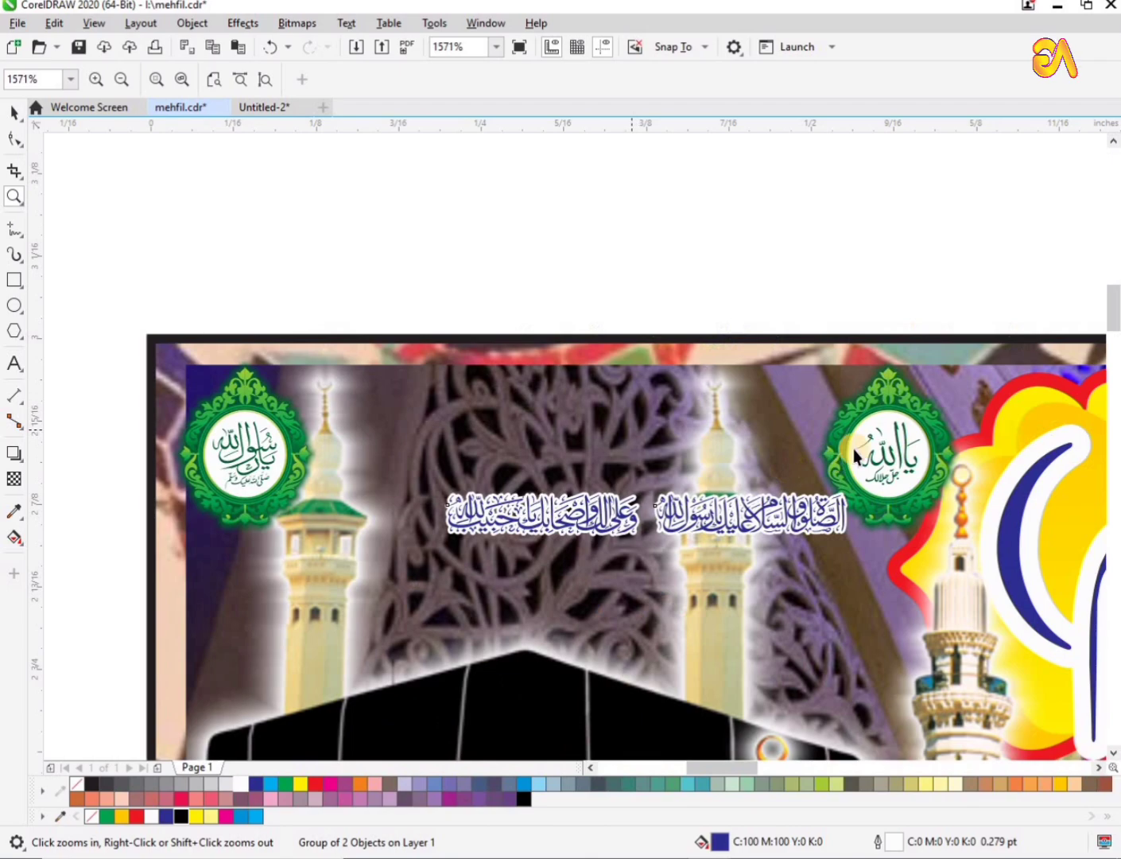
key("space")
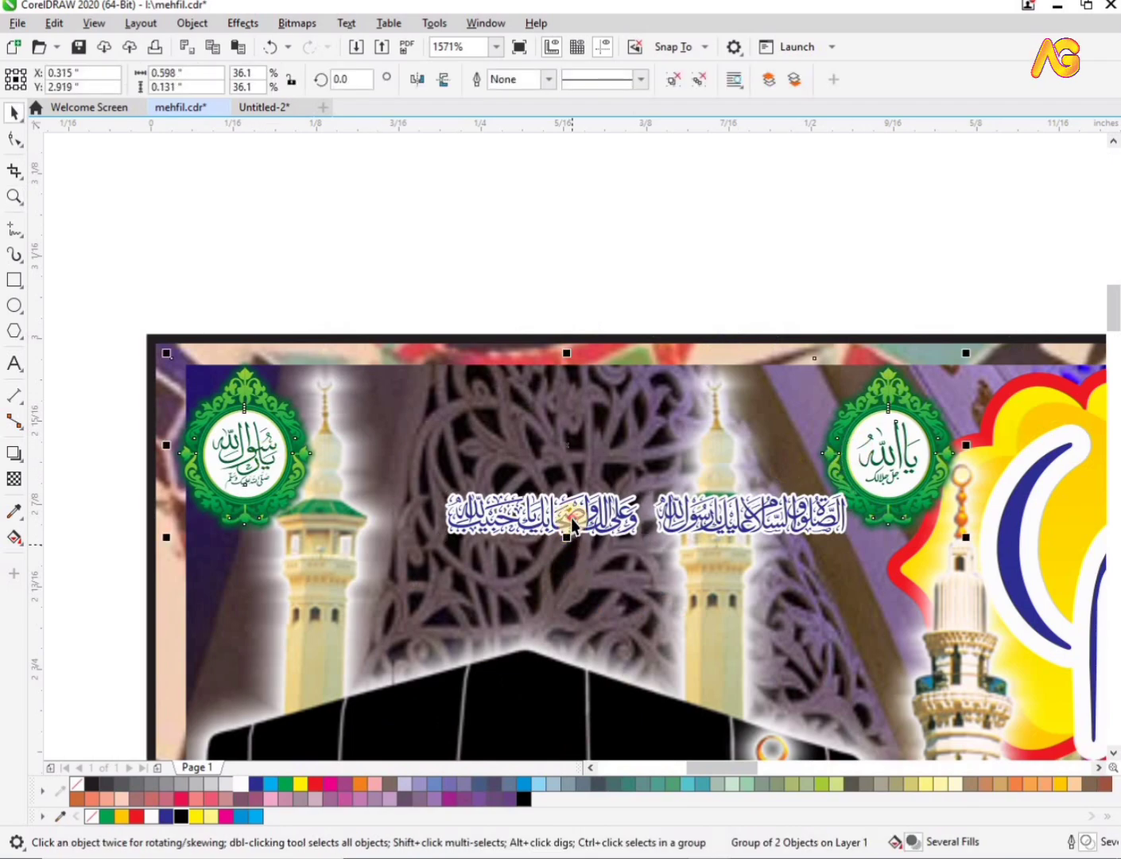
Centre the salutation text horizontally and vertically on the pair of green medallions
key("ctrl+u")
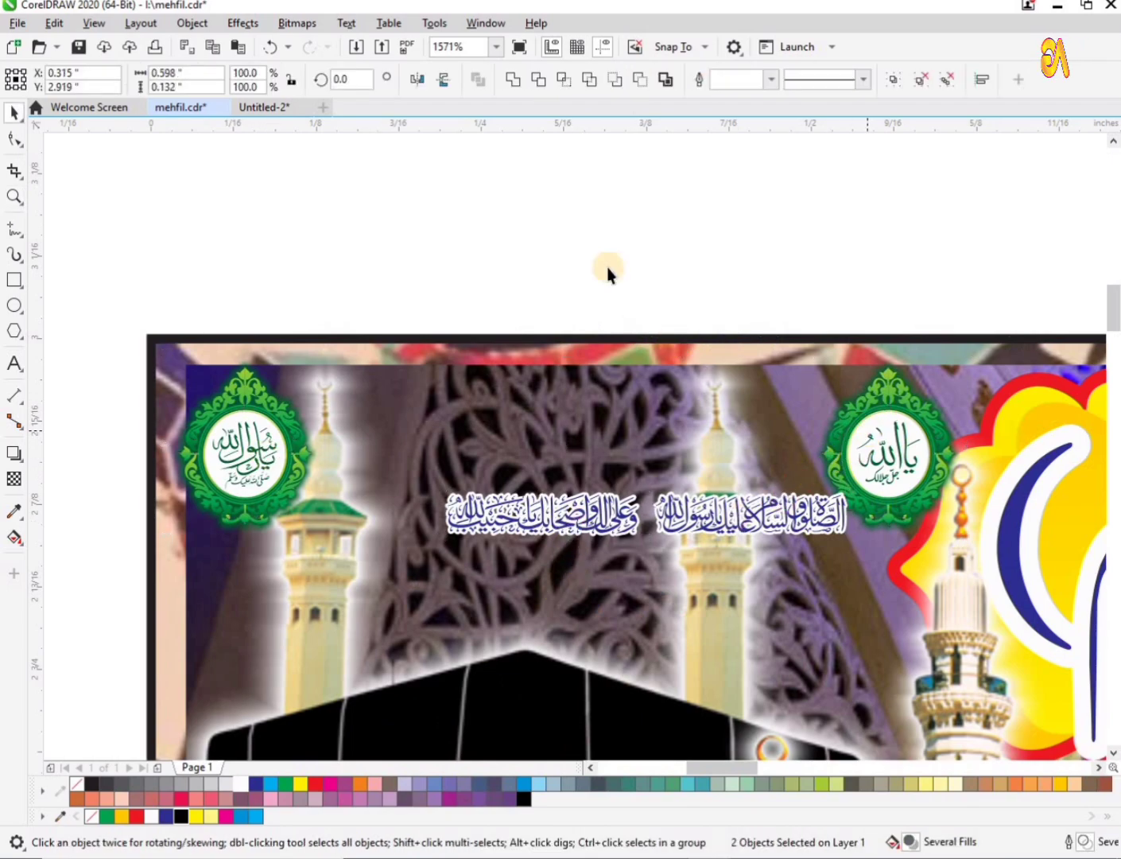
key("c")
key("e")
key("Escape")
Stretch the salutation text to about 0.376 by 0.094 inch to fill the gap, keeping it centred on the medallions
left_click(747, 450)
left_click_drag(772, 470, 816, 491)
left_click_drag(564, 478, 575, 516)
left_click(886, 460, "shift")
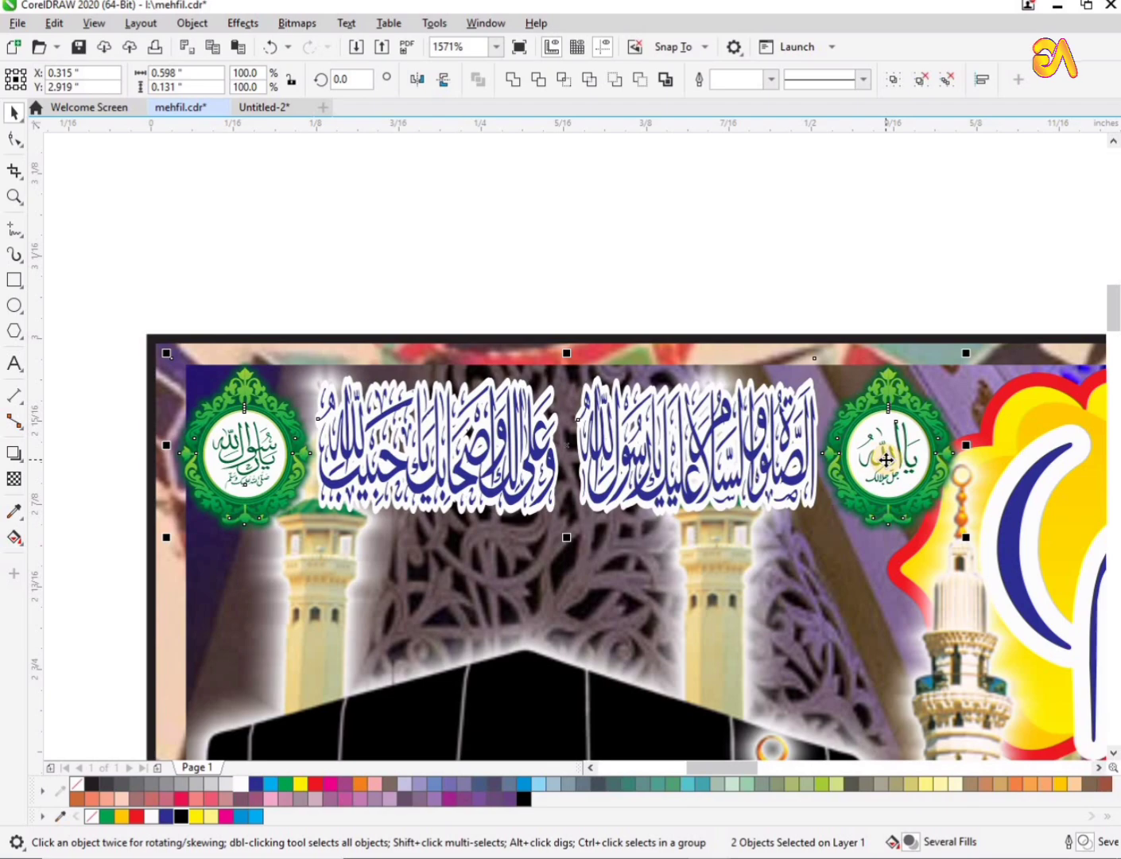
key("Escape")
Recolour the salutation text with a dark green uniform fill of C100 M0 Y100 K35
left_click(720, 451)
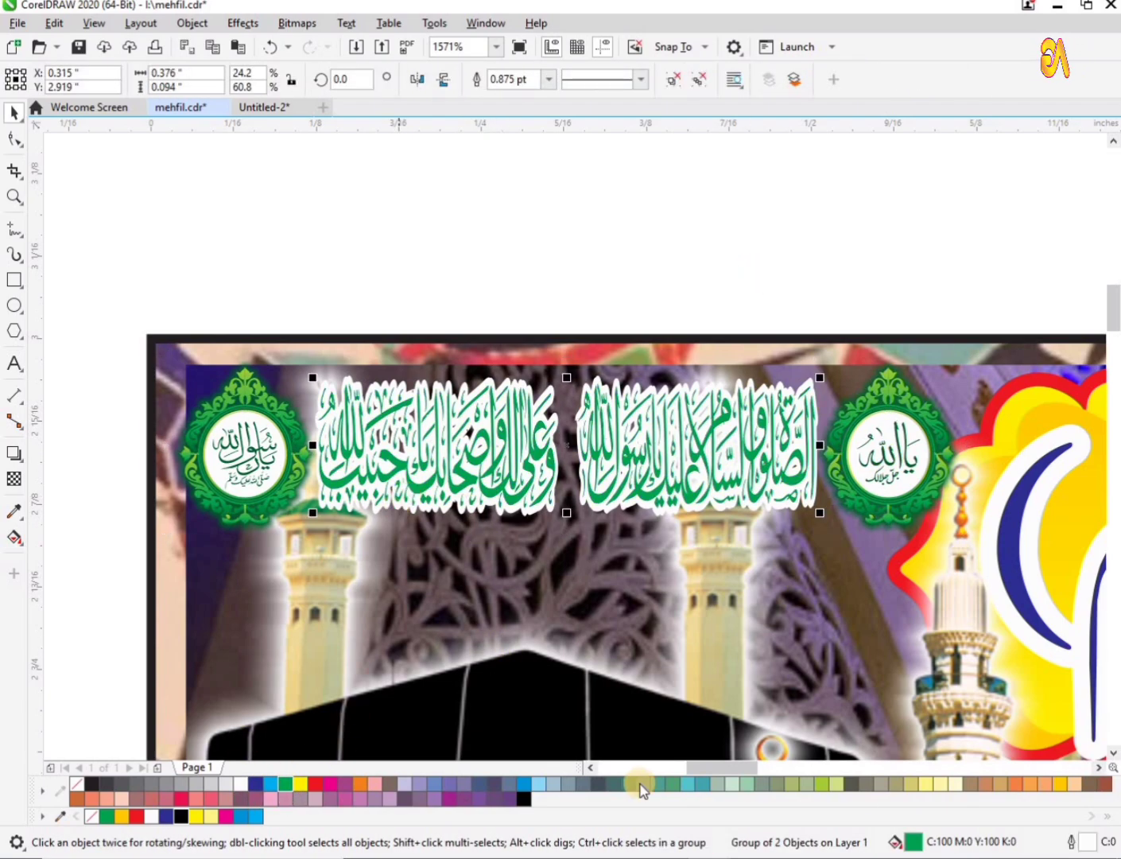
key("shift+F11")
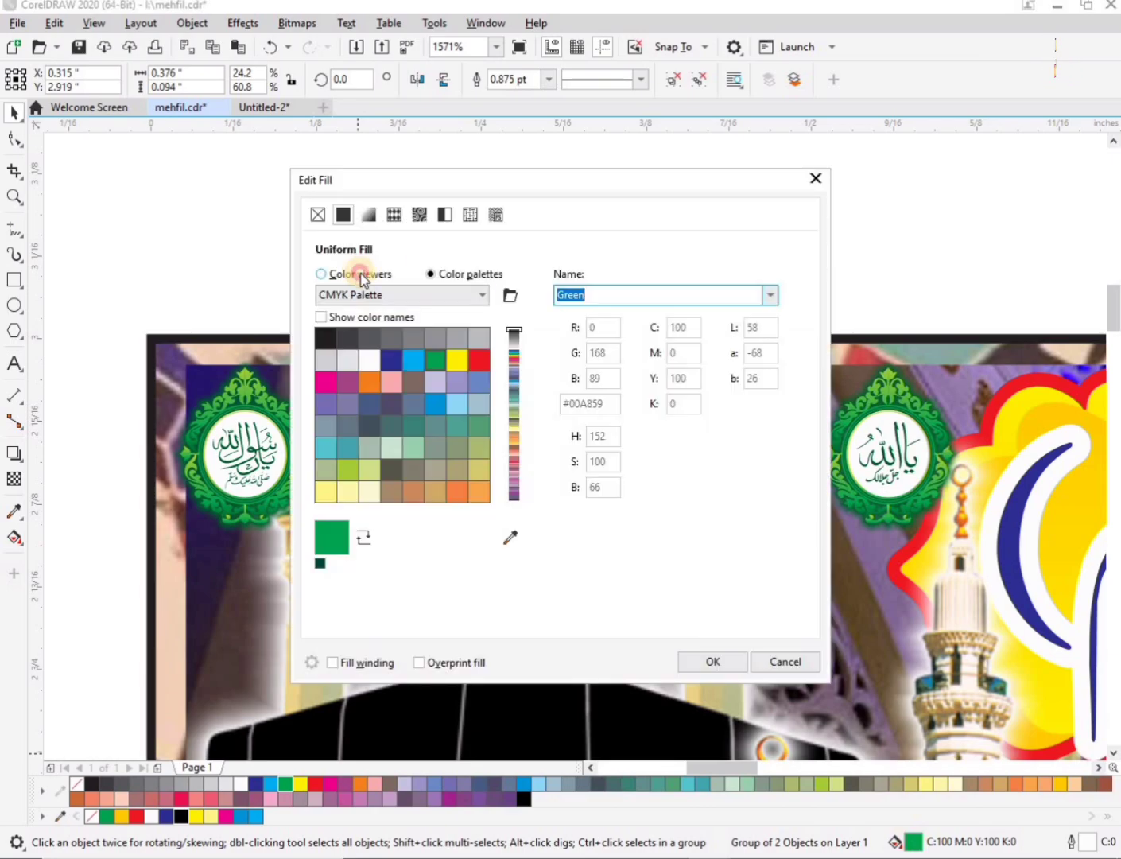
left_click(360, 274)
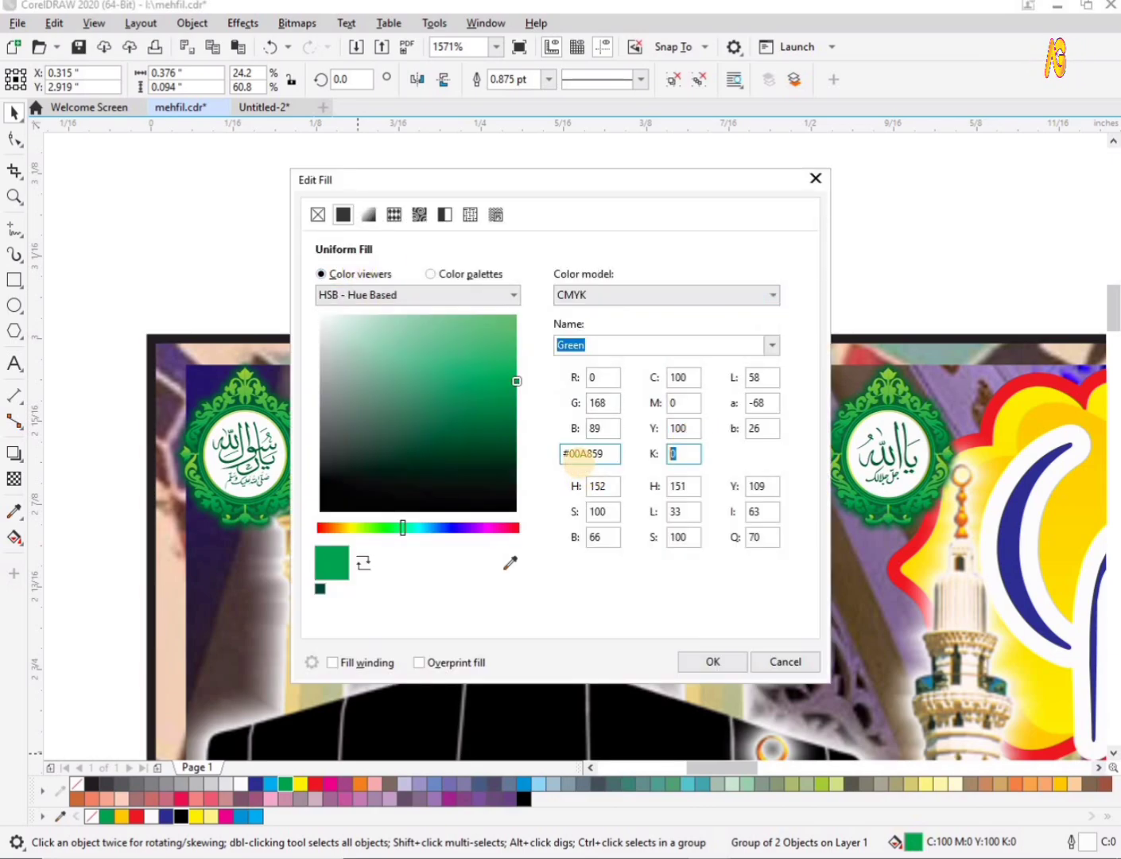
key("Tab")
key("Return")
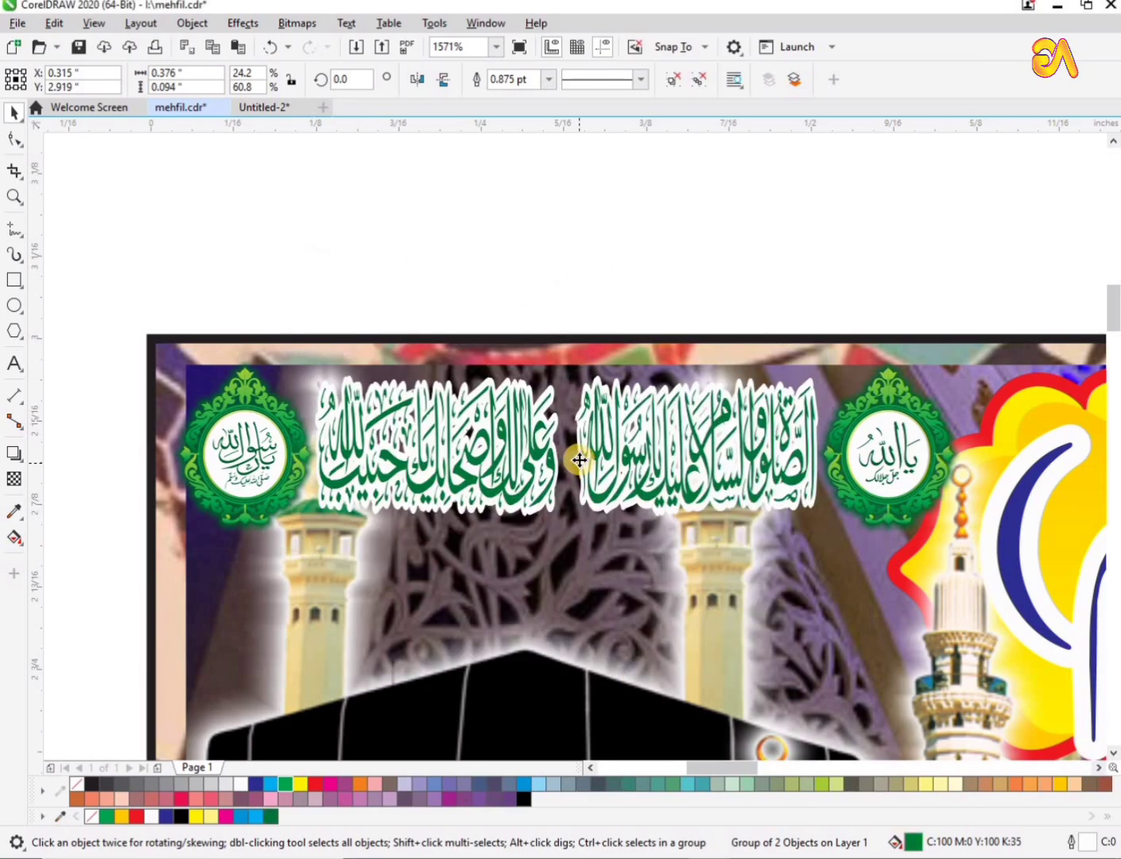
key("F4")
key("z")
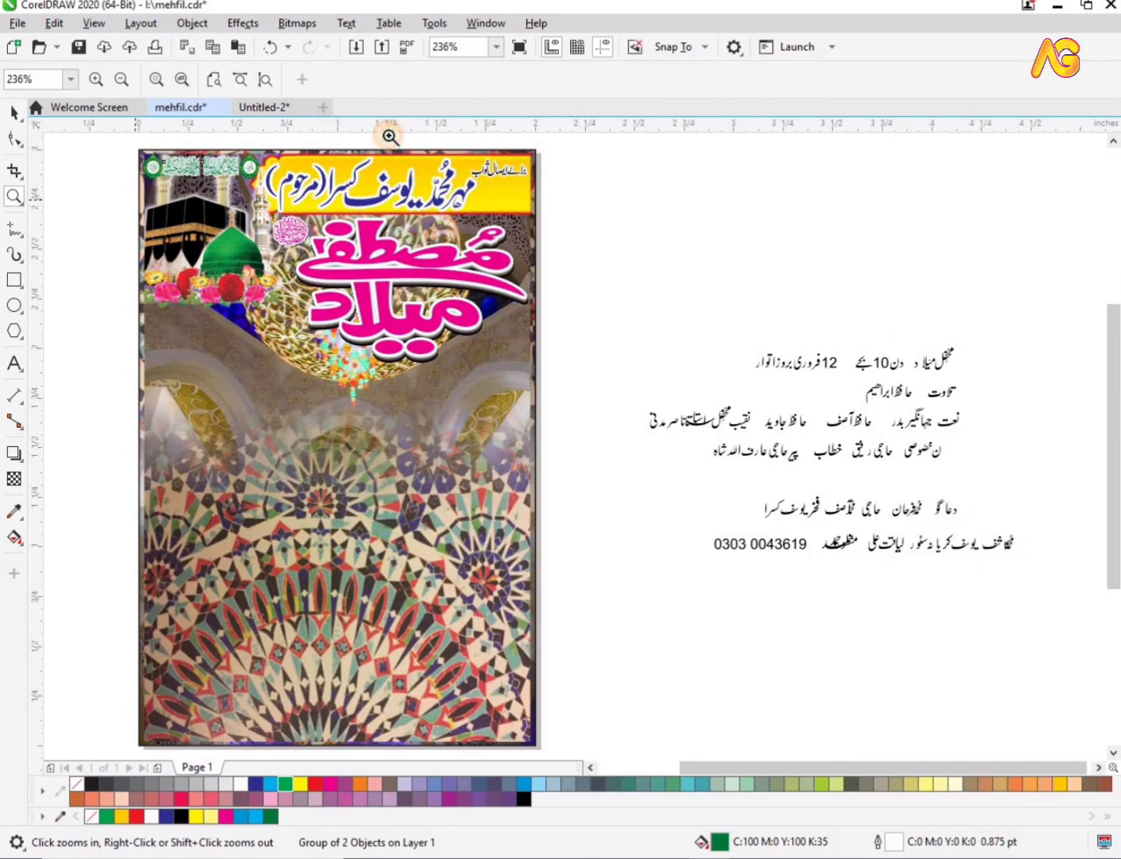
left_click_drag(122, 148, 402, 349)
left_click_drag(162, 695, 56, 696)
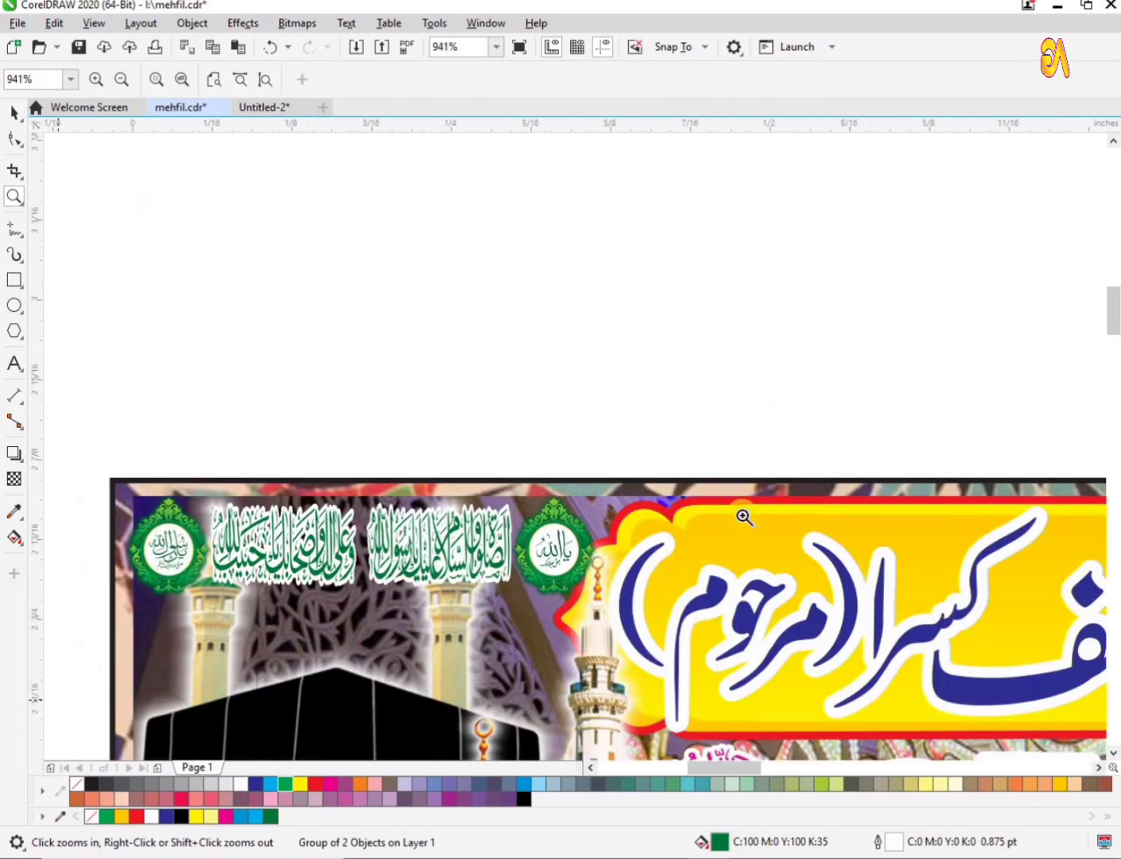
Sample the lighter green from the medallion's ornamental frame and apply it to the salutation text
left_click_drag(451, 258, 1015, 598)
key("space")
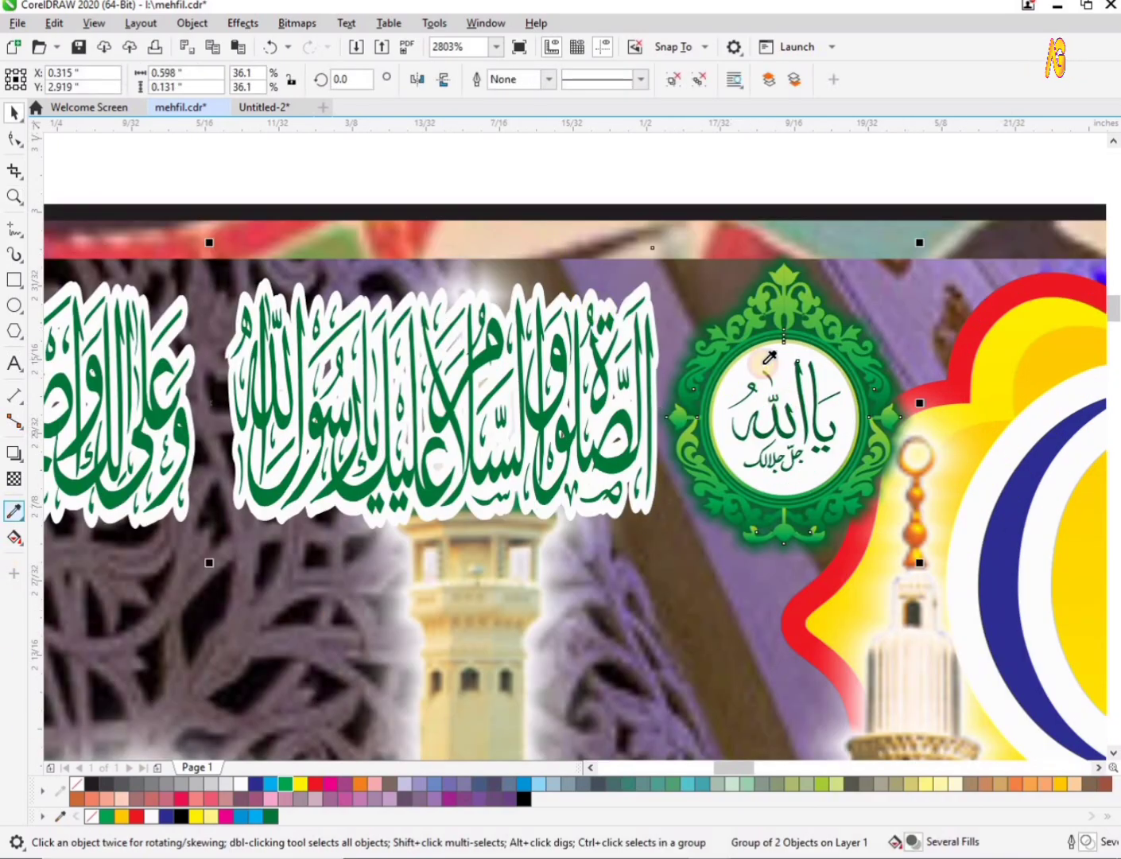
left_click(734, 346)
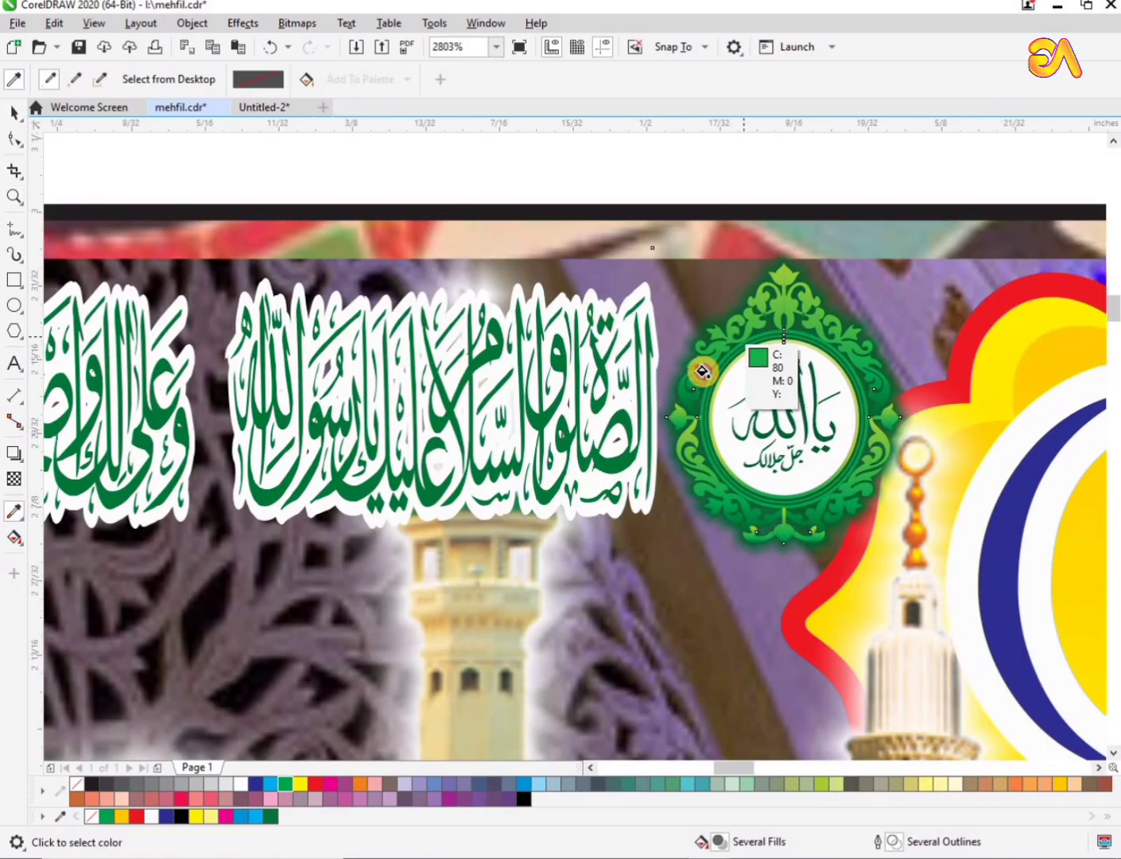
left_click(630, 457)
left_click(629, 464)
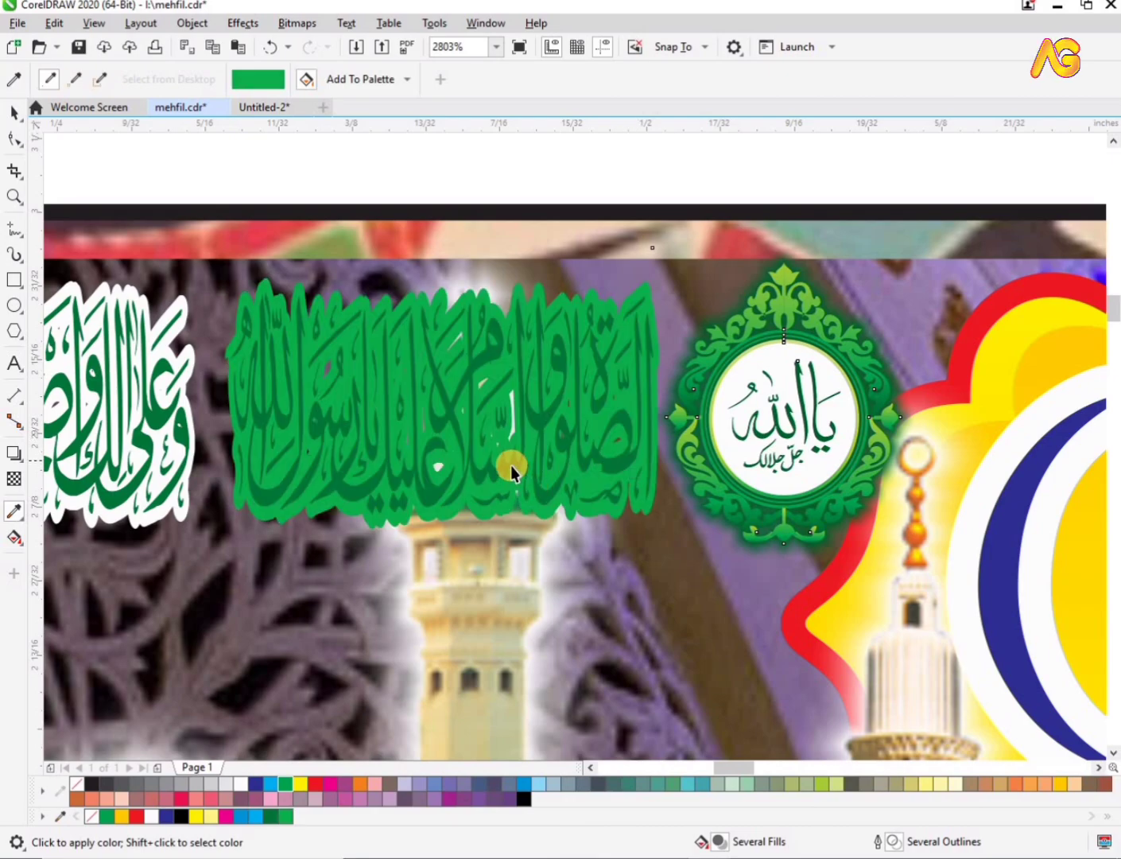
Fill the salutation text with green C82 M0 Y100 K0 and give it a white outline
key("space")
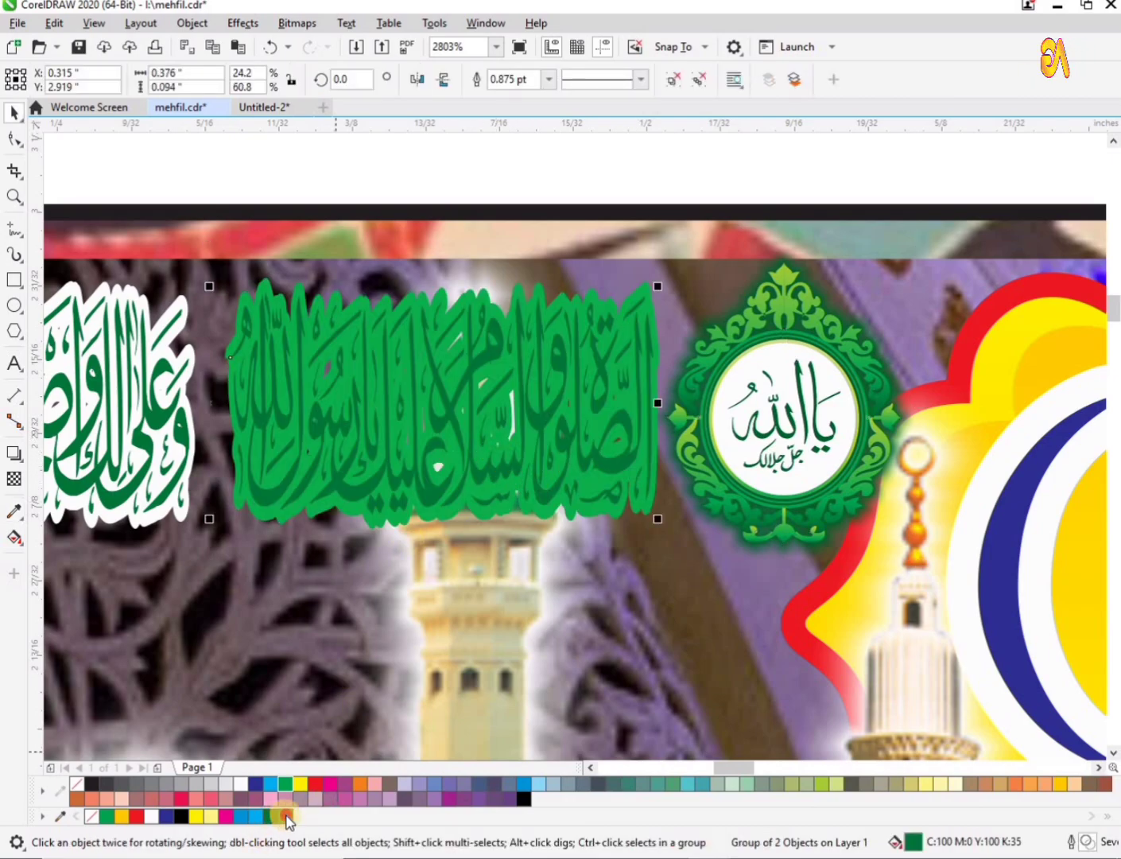
left_click(286, 815)
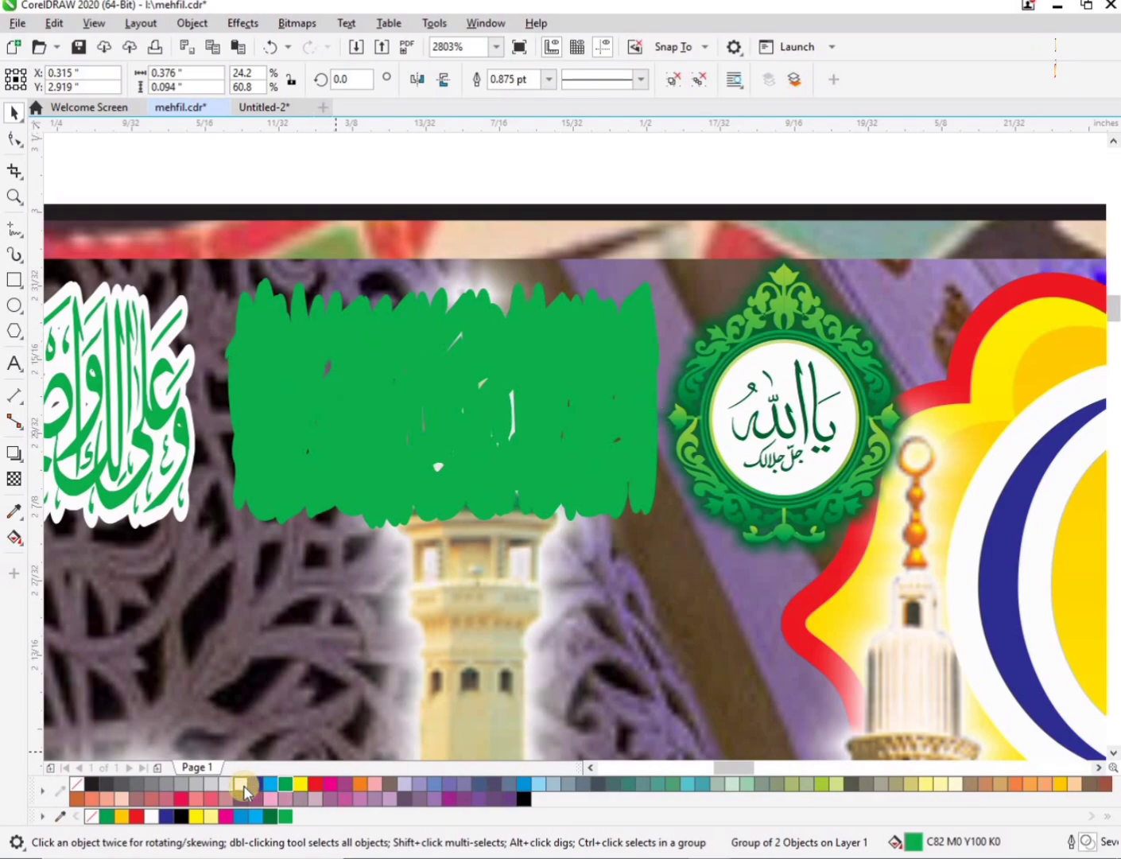
right_click(243, 786)
scroll(329, 632, "down", 2)
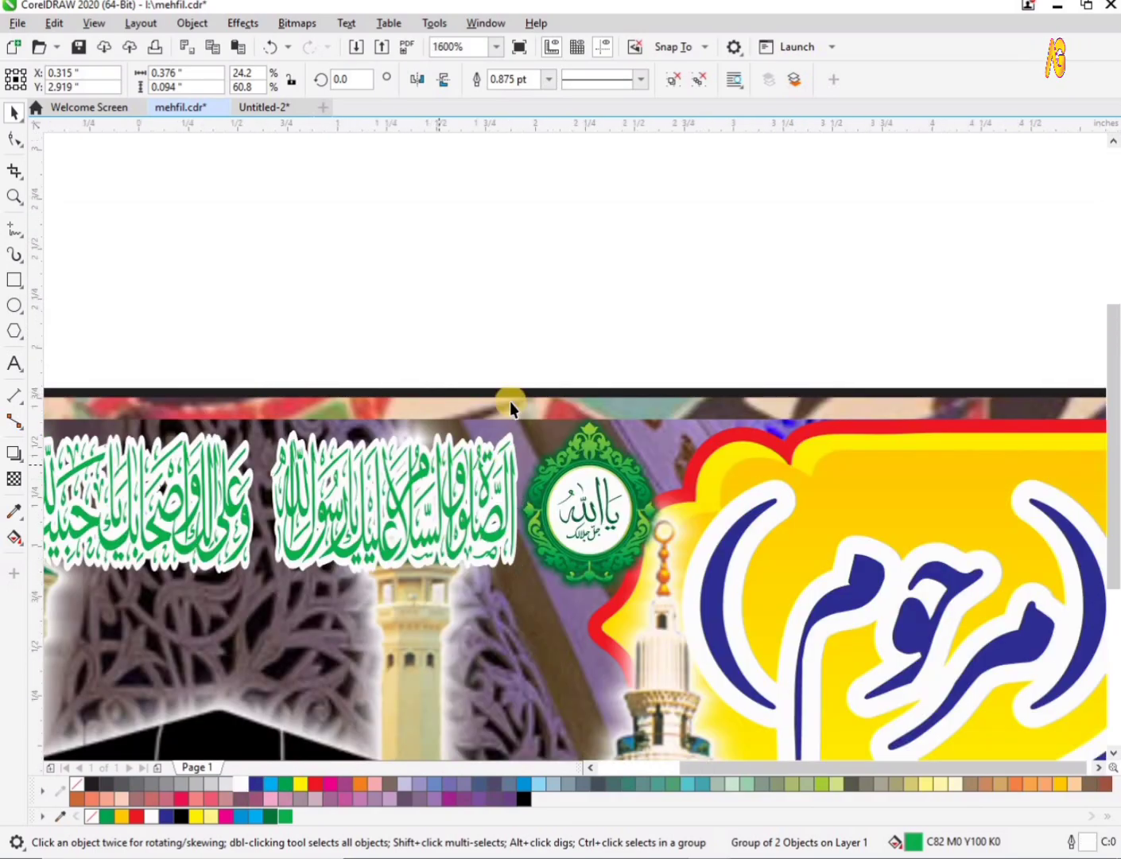
key("F4")
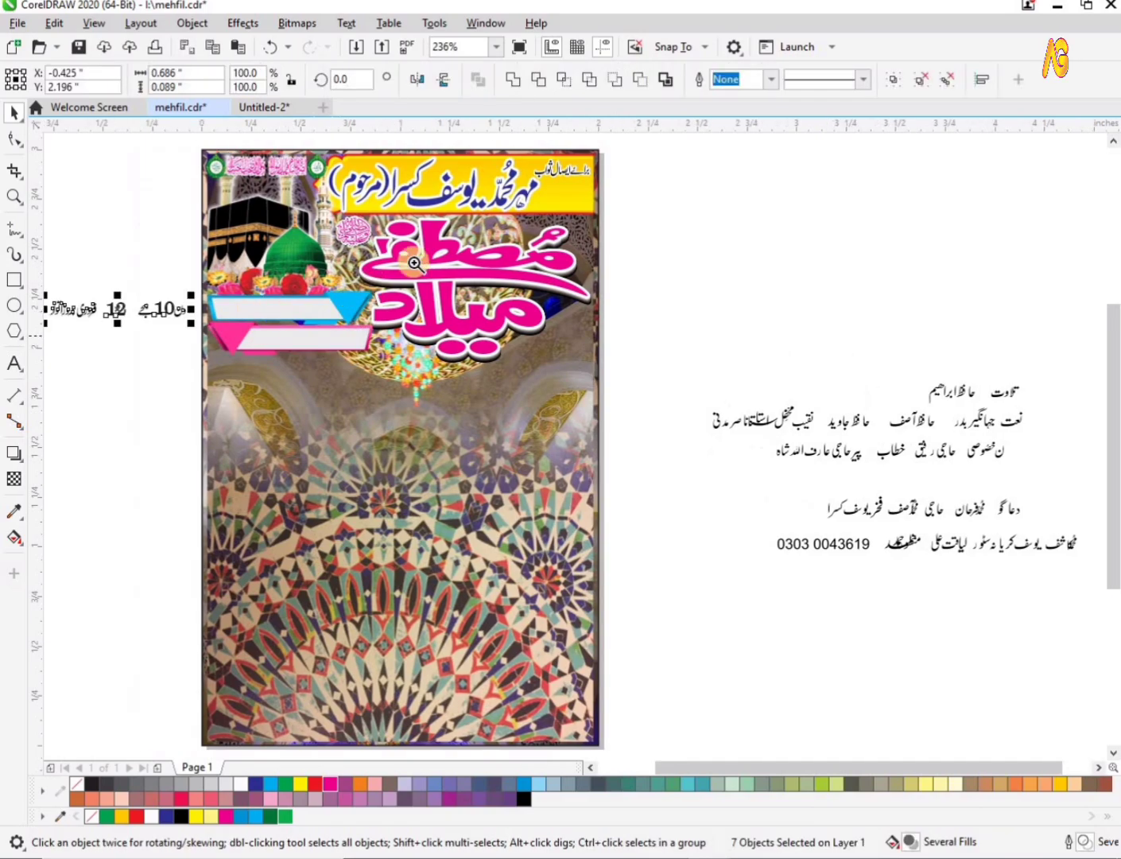
Move the number 12 up against the Urdu month and day text beside the card
key("z")
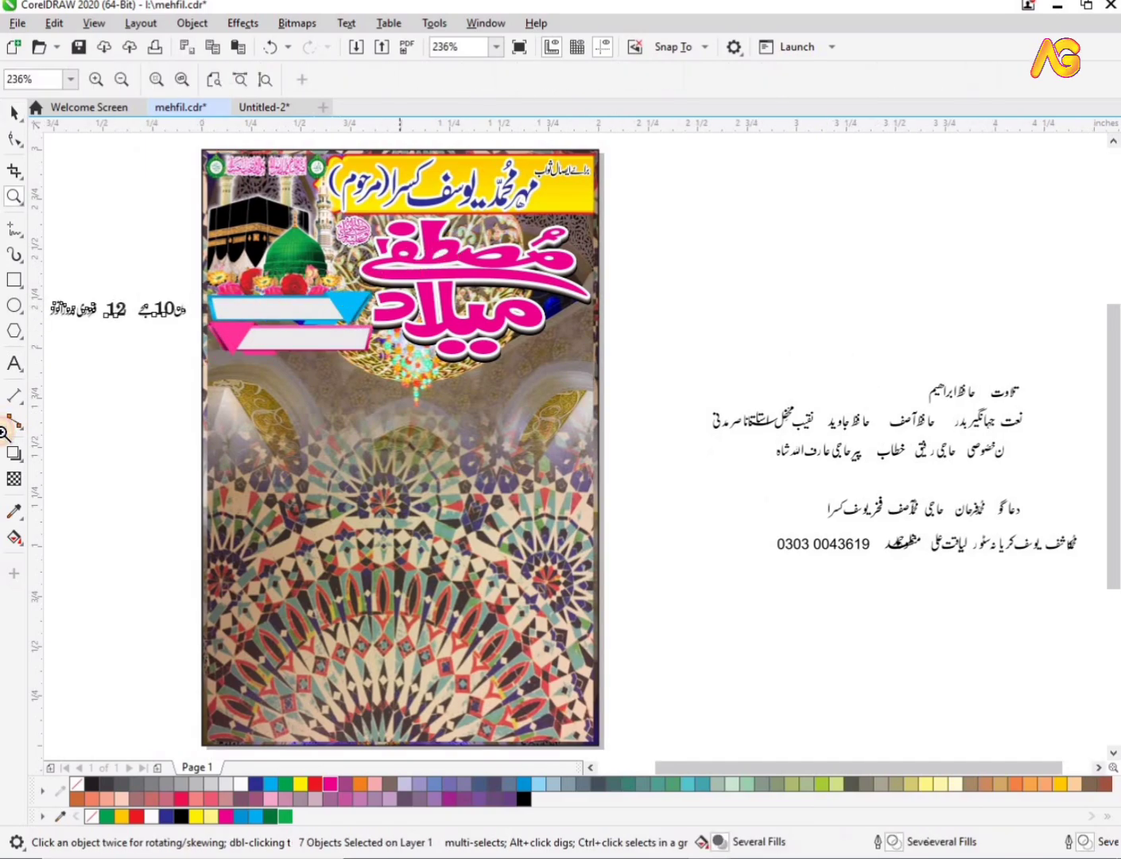
scroll(334, 429, "left", 2)
left_click_drag(335, 429, 440, 496)
left_click(306, 336)
key("F2")
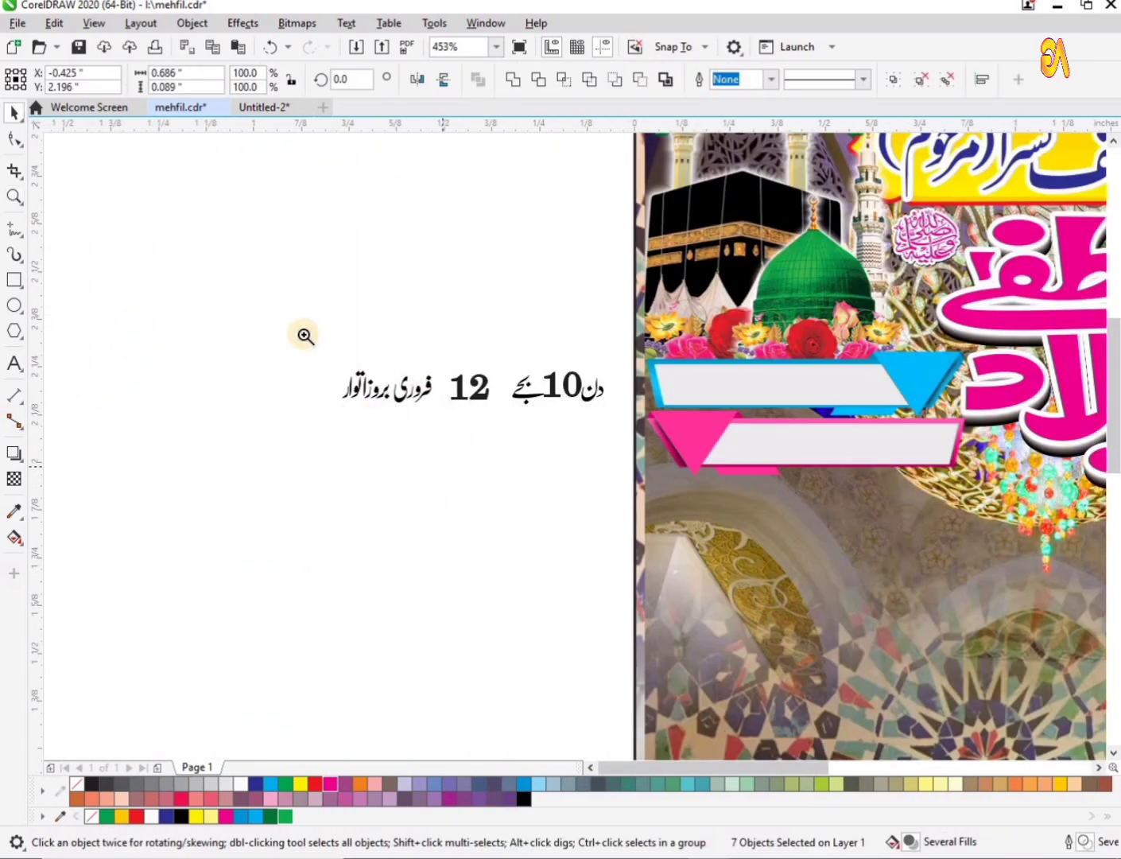
left_click_drag(306, 335, 737, 458)
key("space")
left_click(468, 453)
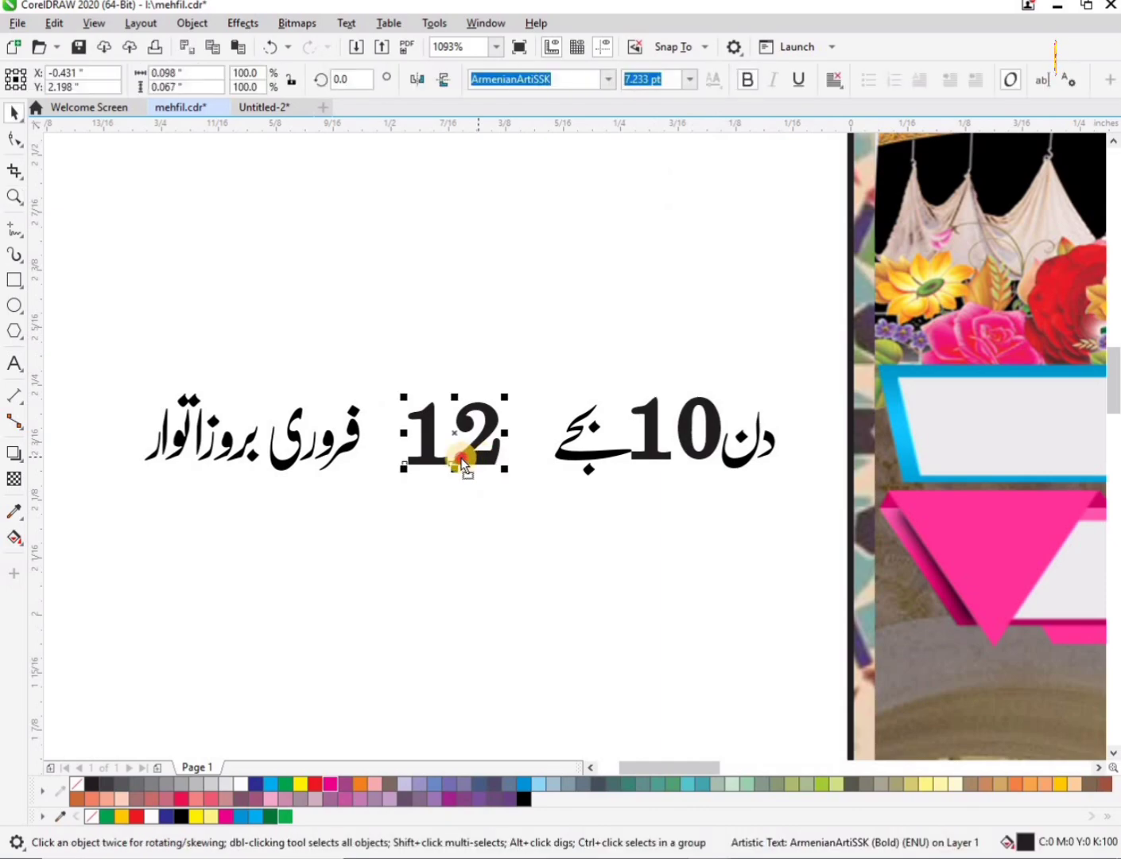
left_click_drag(463, 457, 428, 462)
Group the 12 with the month and day text and place the group on the blue ribbon, against its triangle
left_click_drag(116, 525, 493, 366)
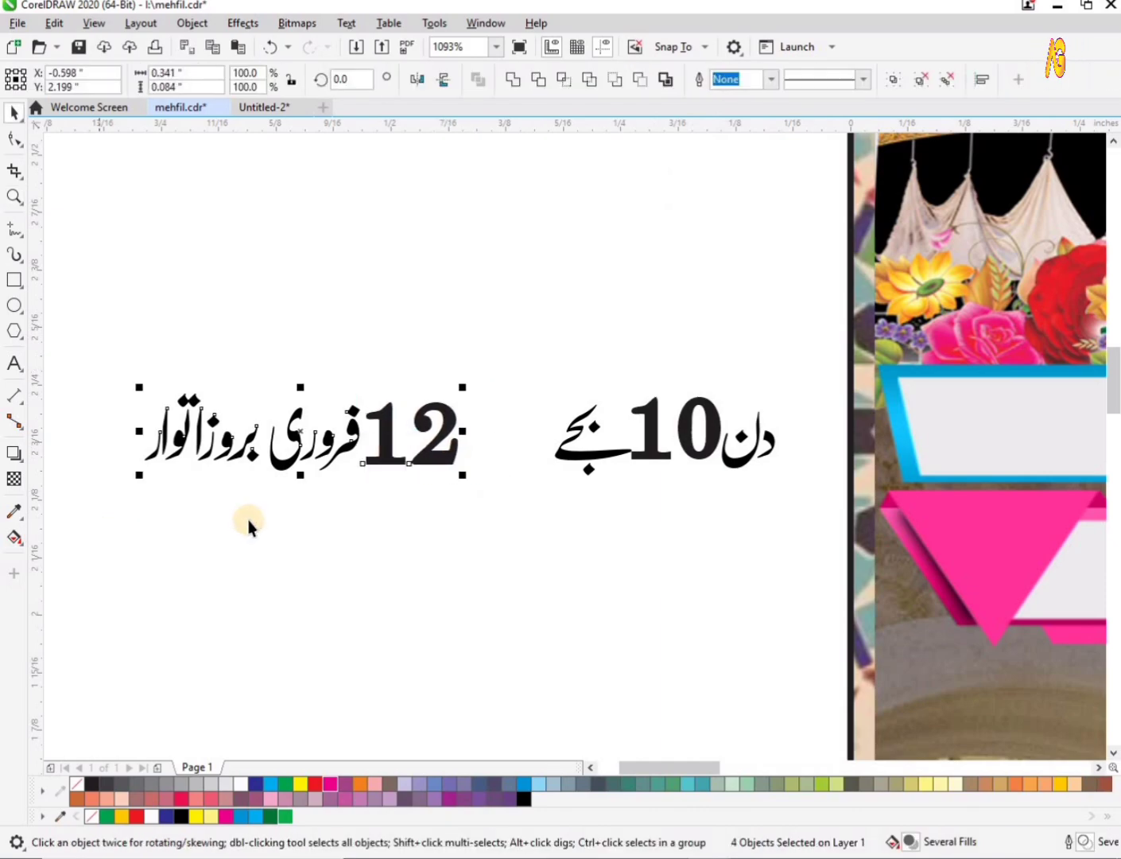
key("ctrl+g")
scroll(254, 518, "down", 2)
key("z")
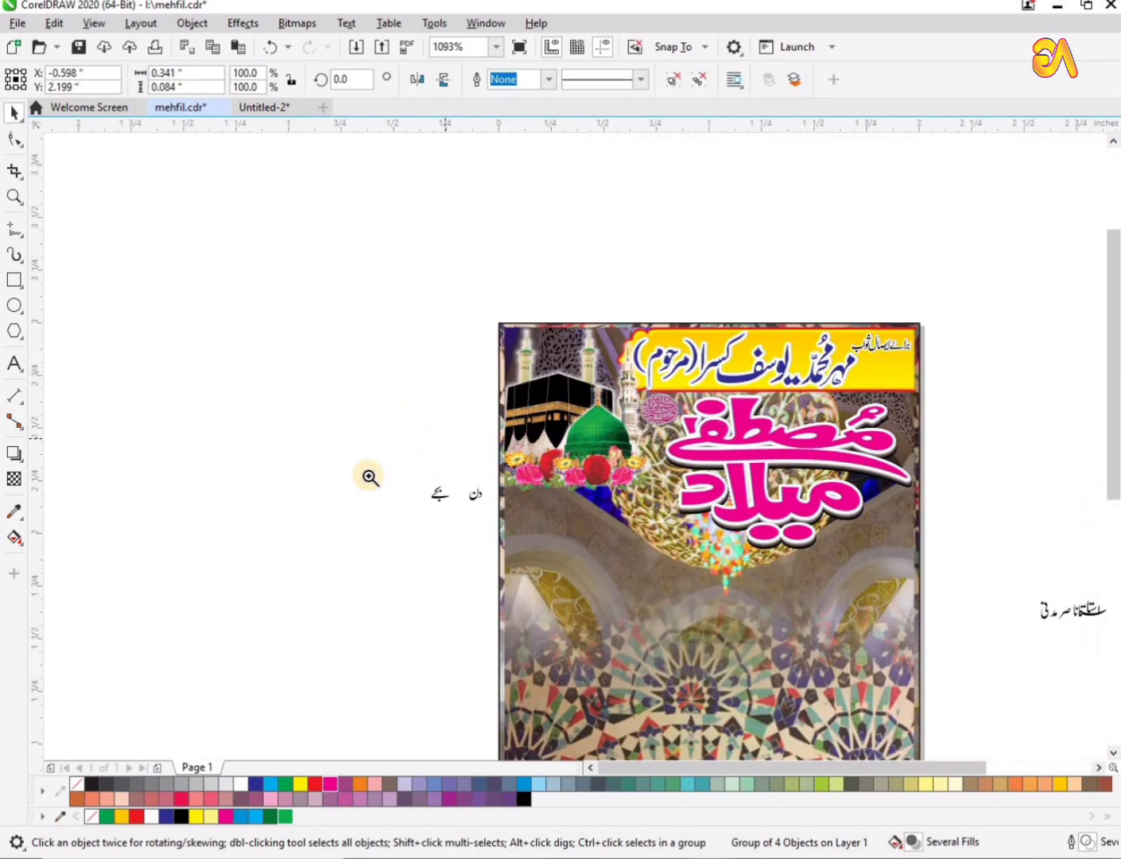
left_click(523, 514)
key("space")
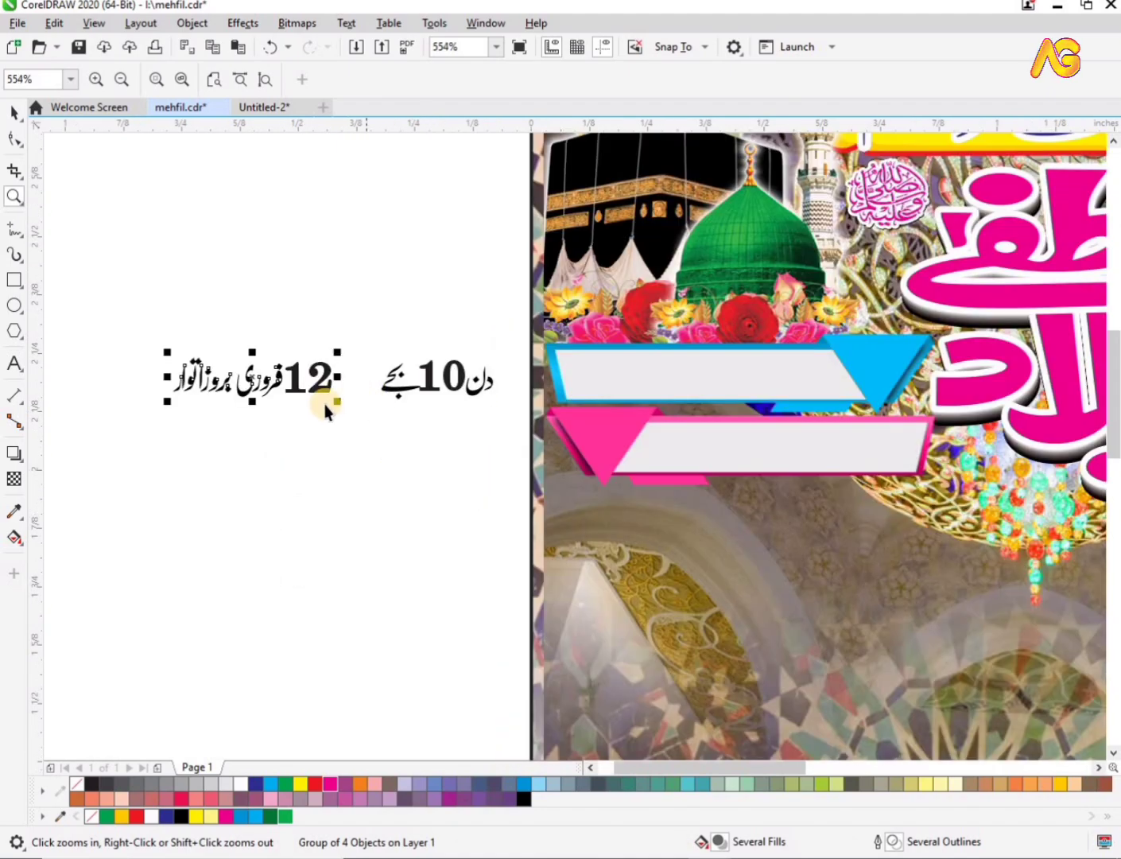
left_click_drag(819, 424, 821, 378)
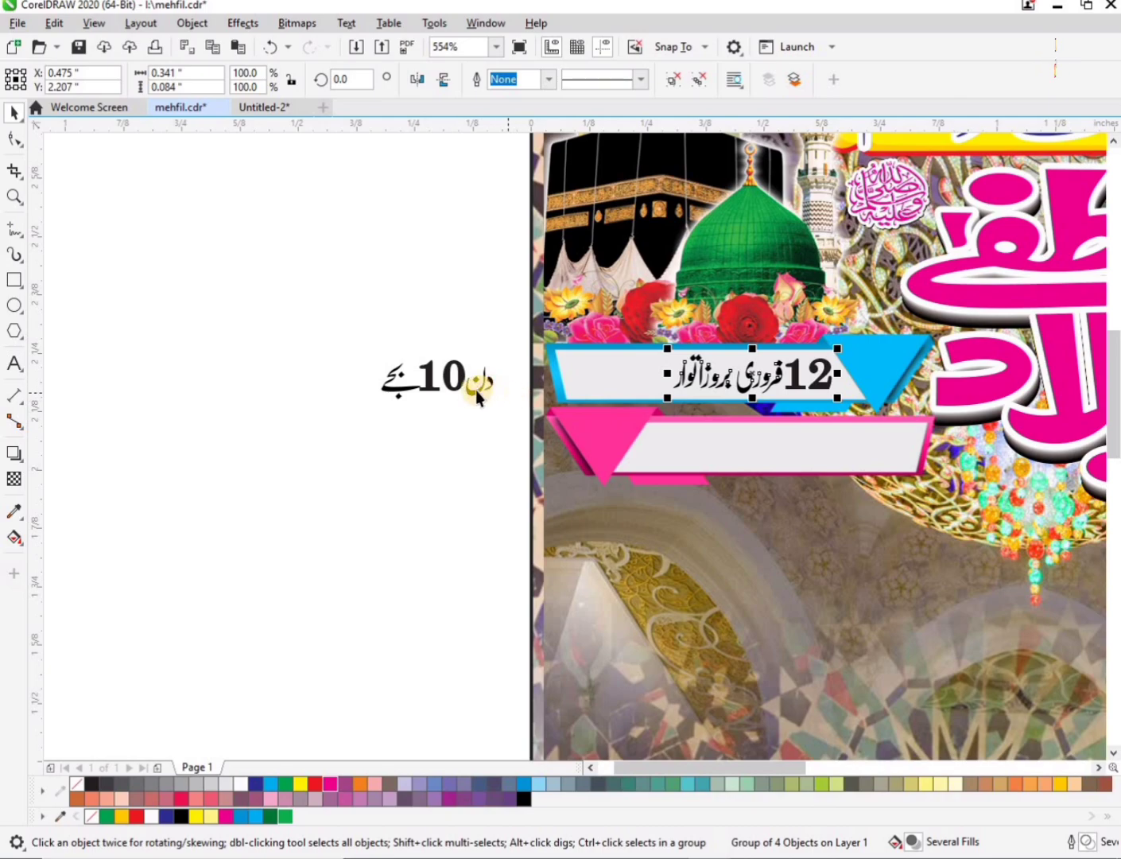
Move the time text with the number 10 onto the blue ribbon, directly left of the date text
left_click_drag(343, 343, 493, 400)
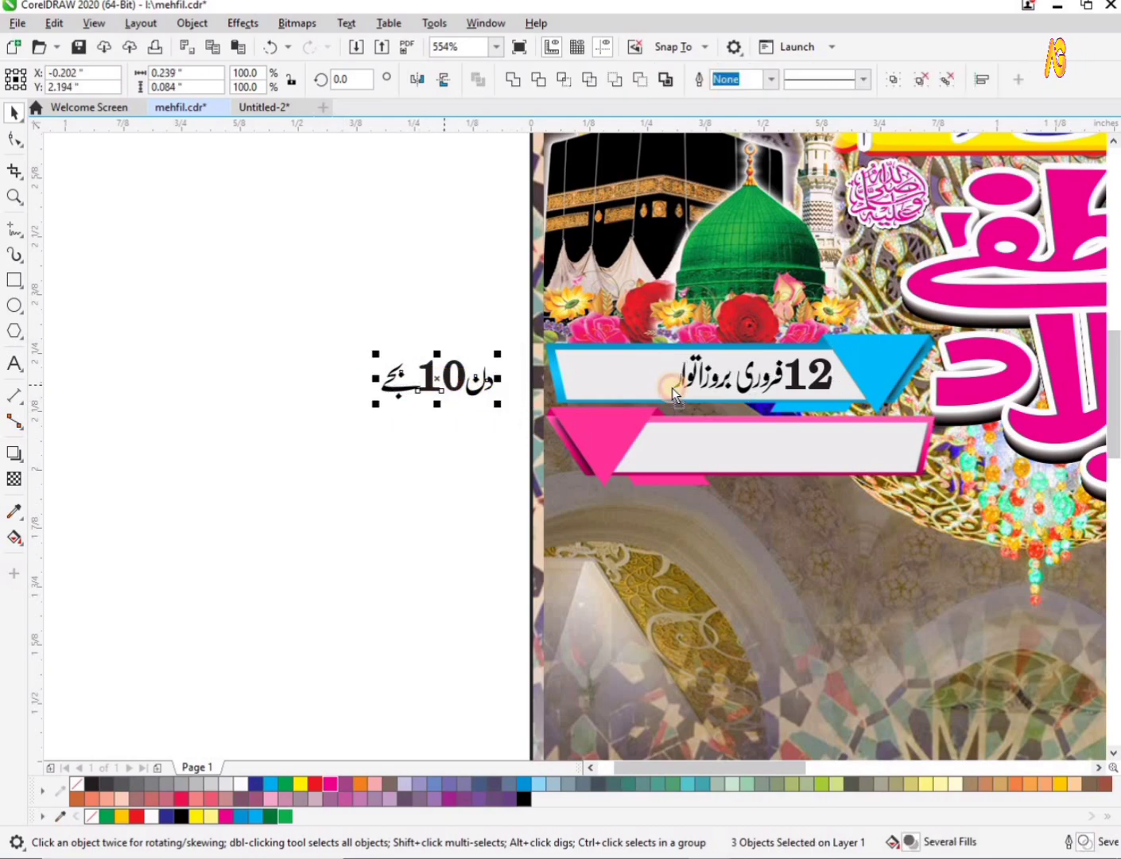
left_click_drag(672, 387, 606, 373)
key("z")
mouse_move(461, 308)
left_mouse_down()
mouse_move(574, 402)
mouse_move(929, 497)
left_mouse_up()
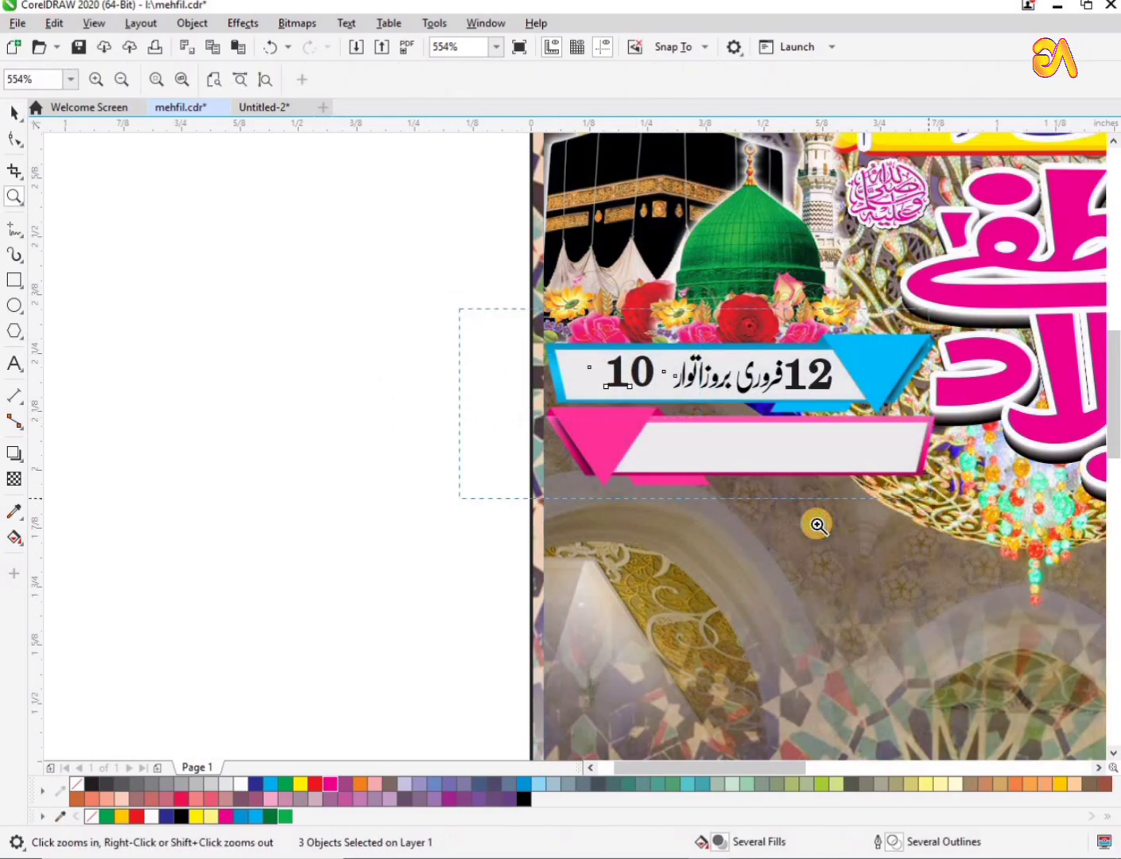
key("F2")
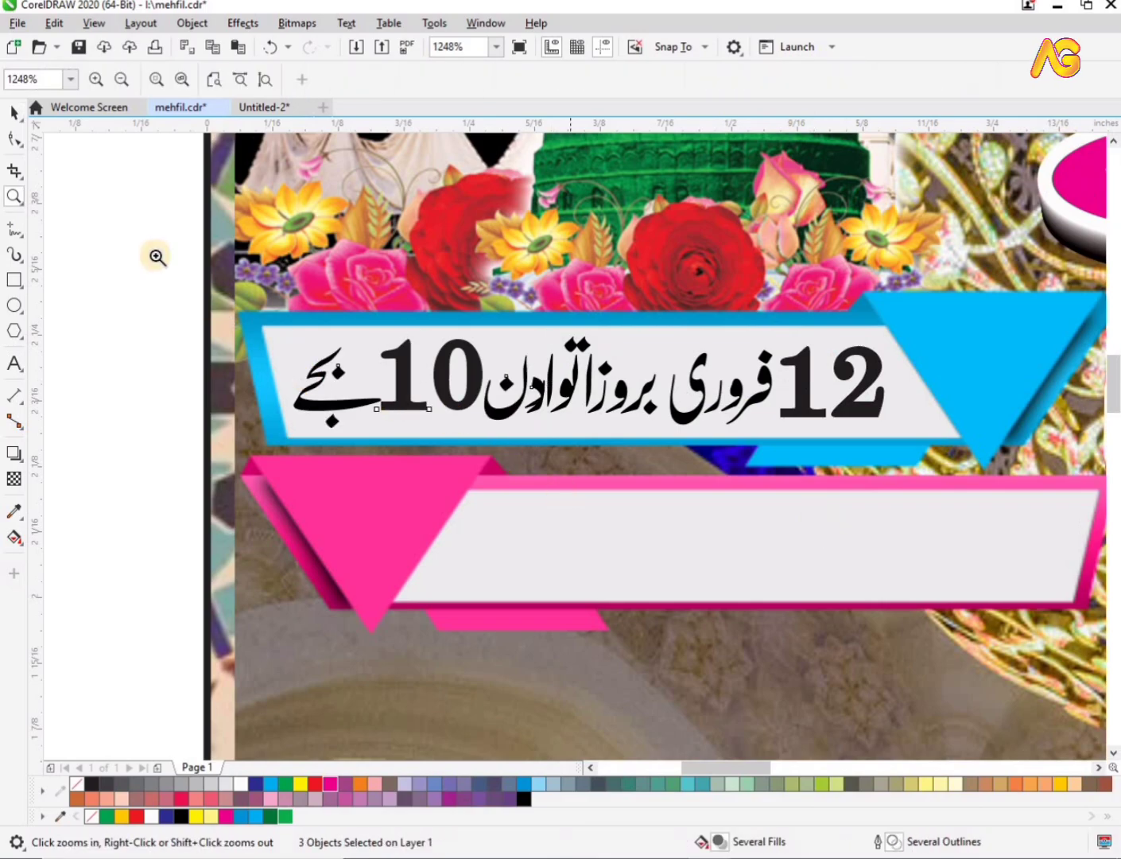
left_click_drag(150, 250, 997, 521)
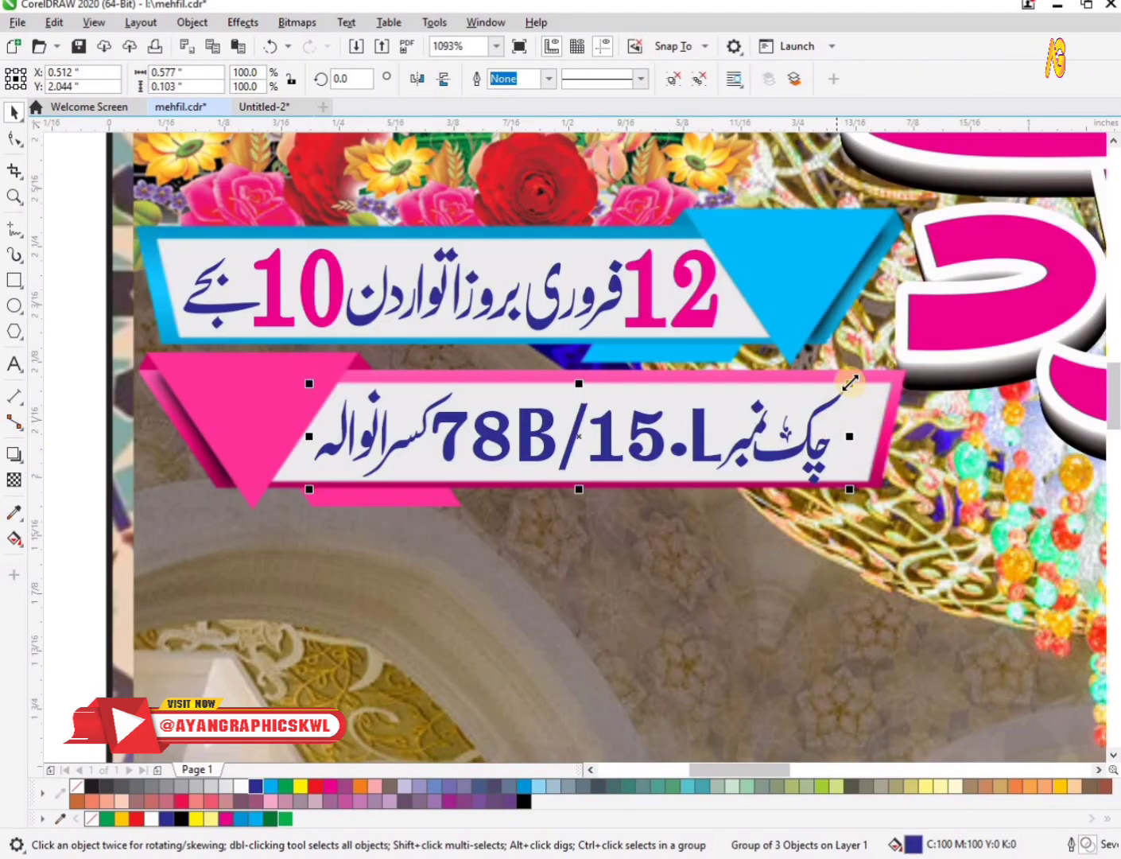
Enlarge the address line to about 0.593 by 0.104 inch and shift it to fill the pink ribbon
left_click_drag(849, 383, 858, 380)
key("F2")
left_click_drag(307, 368, 874, 518)
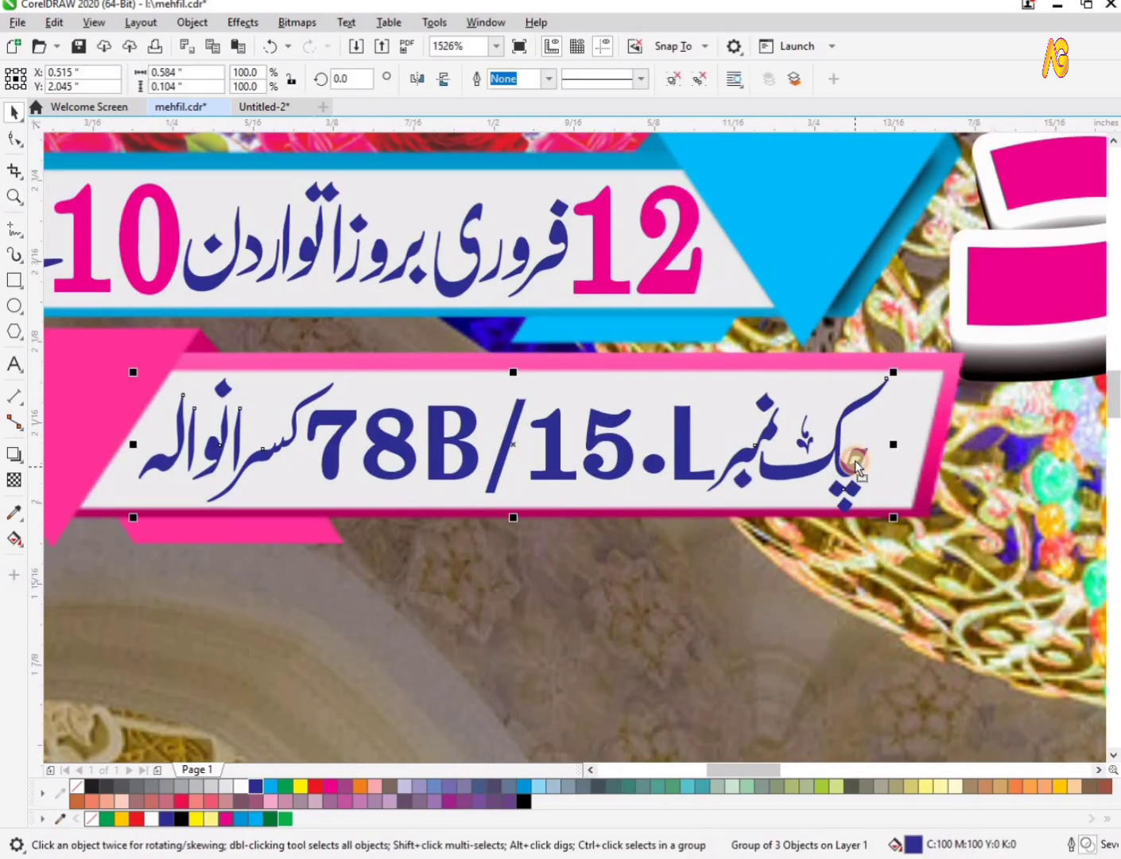
left_click_drag(854, 466, 867, 460)
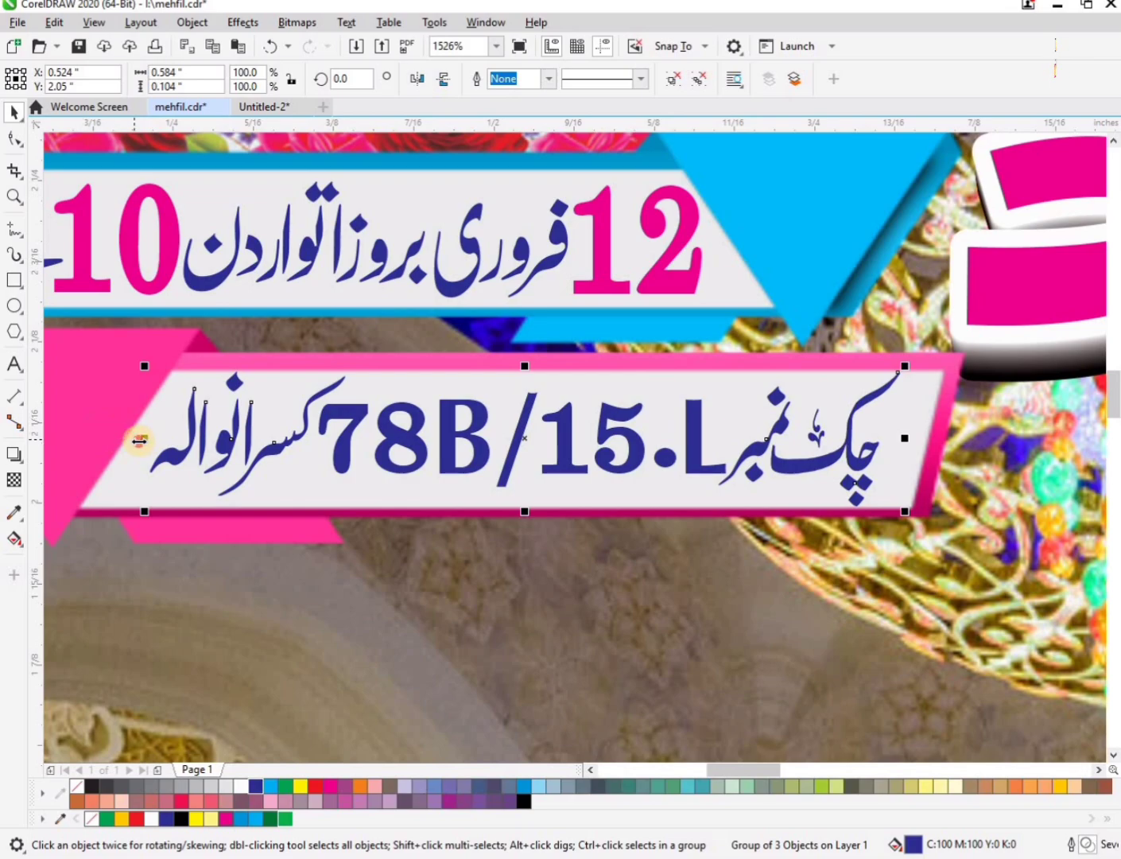
left_click_drag(139, 441, 126, 440)
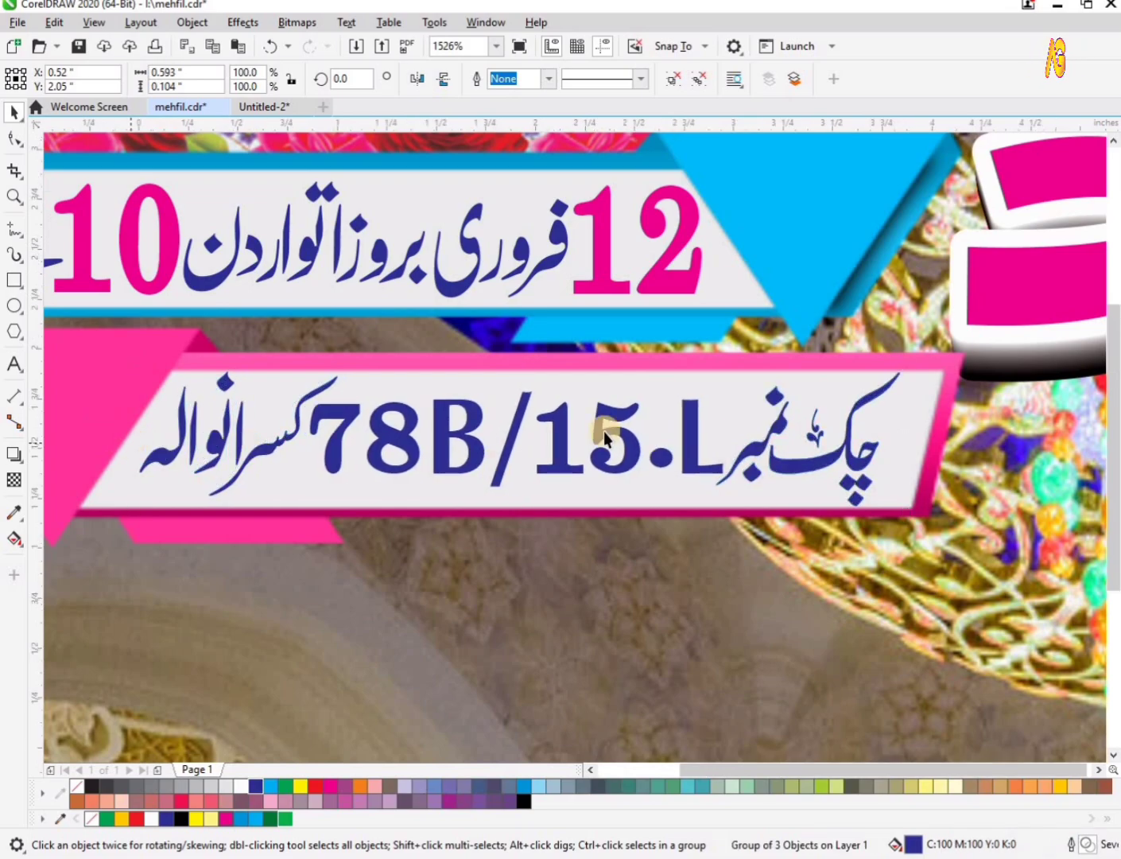
Paste the blue عظیم الشان calligraphy, scale it to about 0.414 by 0.317 inch and move it beside the Milad calligraphy
key("F4")
key("ctrl+v")
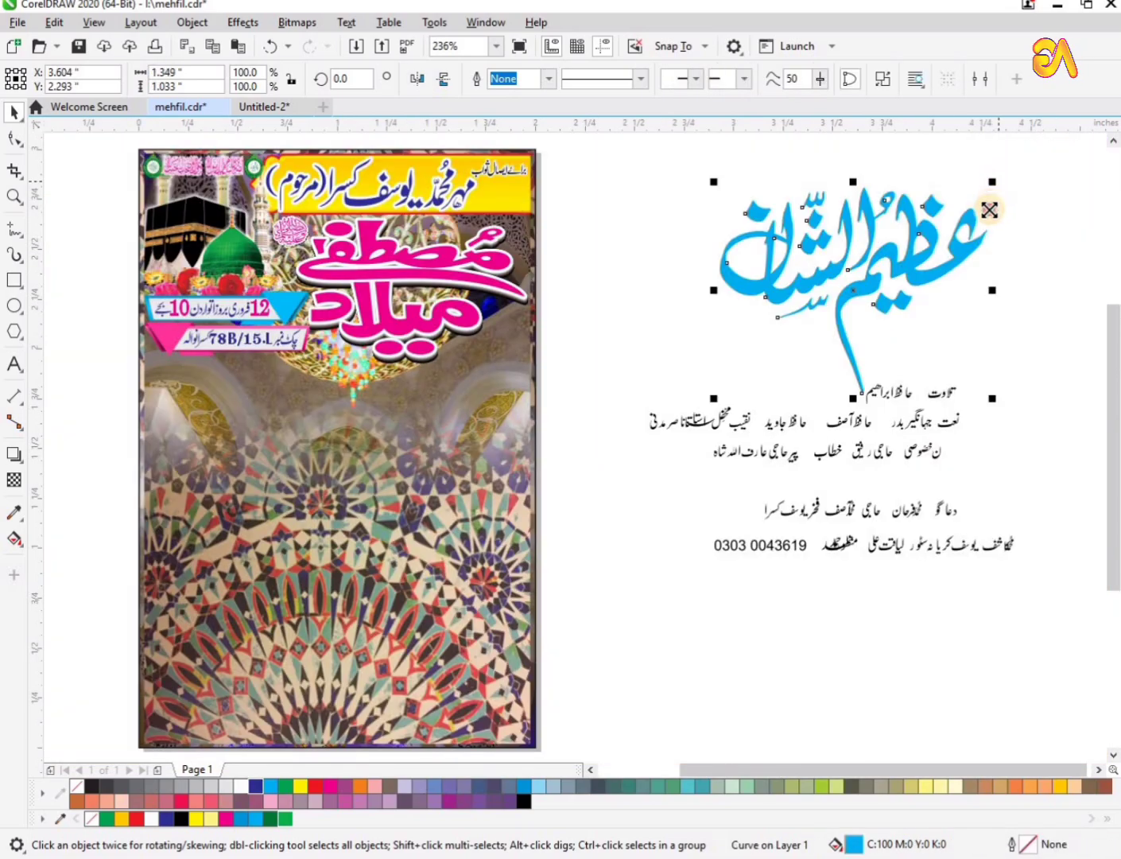
left_click_drag(989, 210, 837, 333)
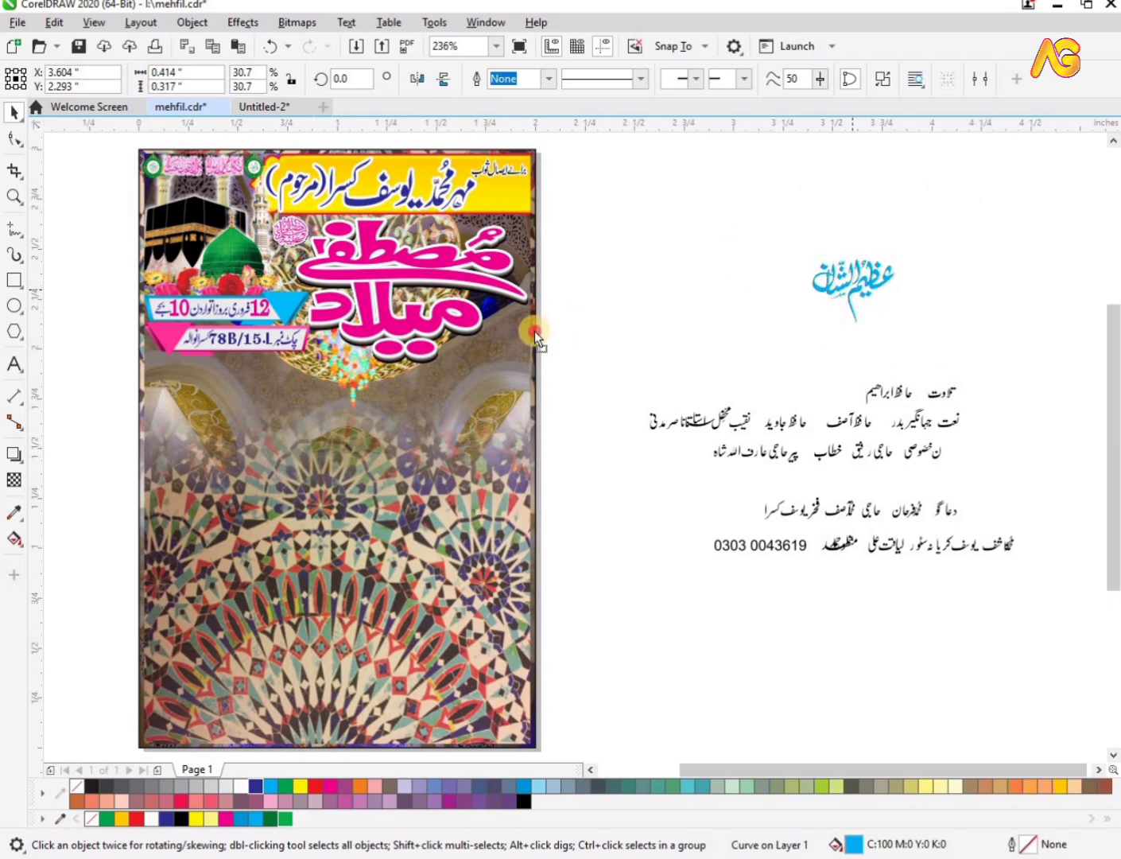
left_click_drag(534, 331, 523, 337)
Position the عظیم الشان calligraphy in the space between the lower Milad word and the card's right edge
key("z")
left_click_drag(642, 253, 305, 425)
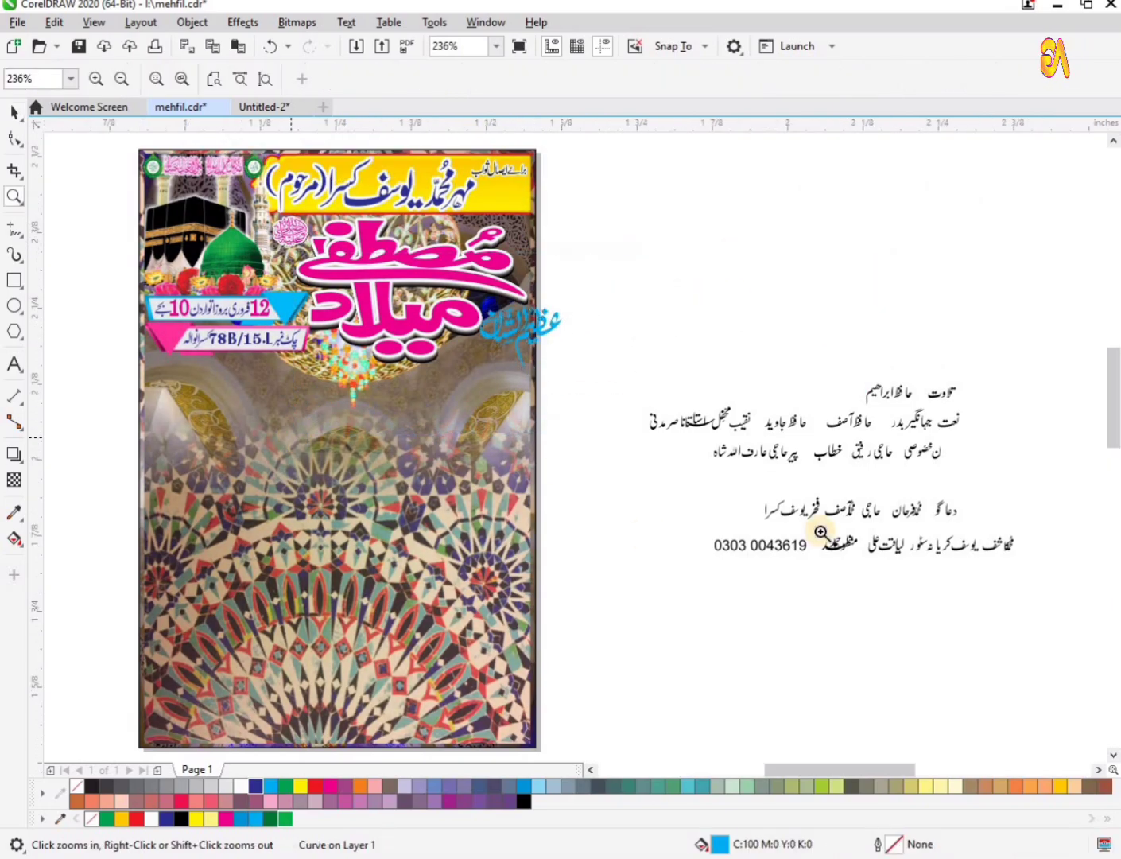
key("space")
left_click_drag(872, 324, 870, 356)
key("z")
left_click_drag(385, 268, 1013, 579)
key("space")
left_click_drag(591, 422, 590, 412)
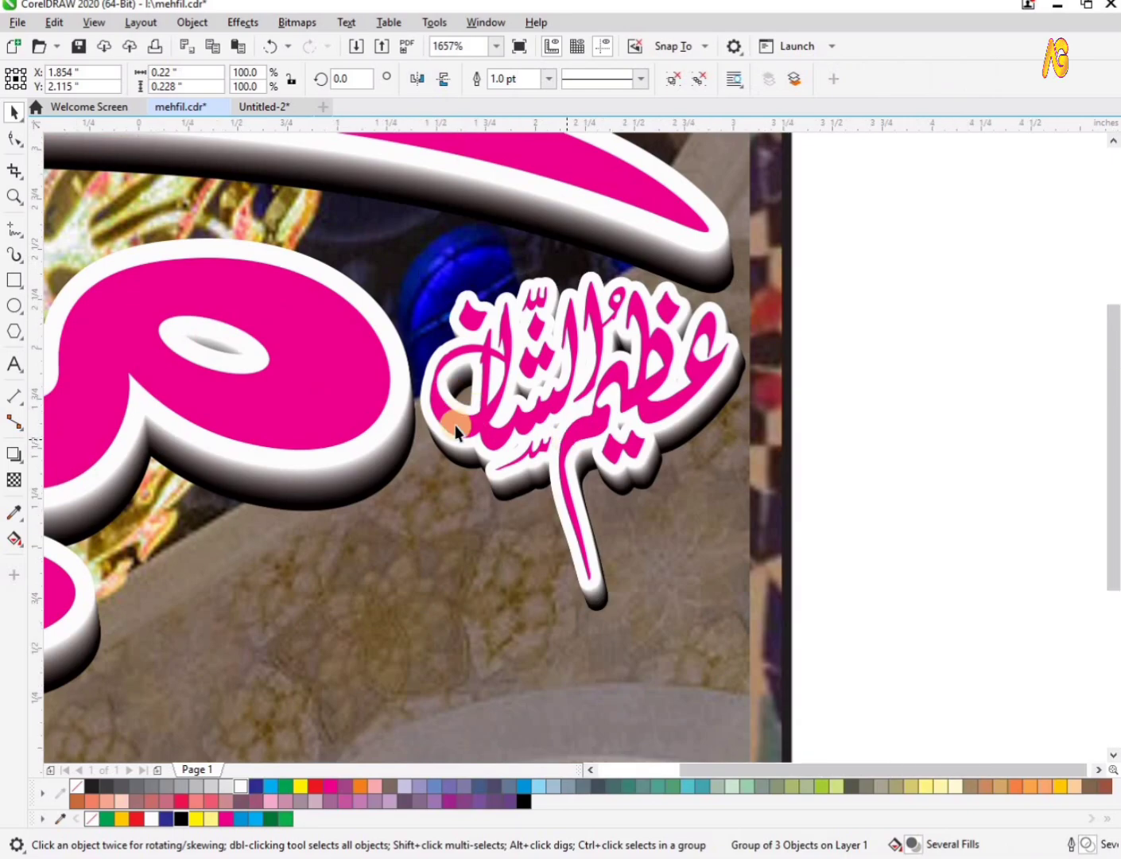
key("F4")
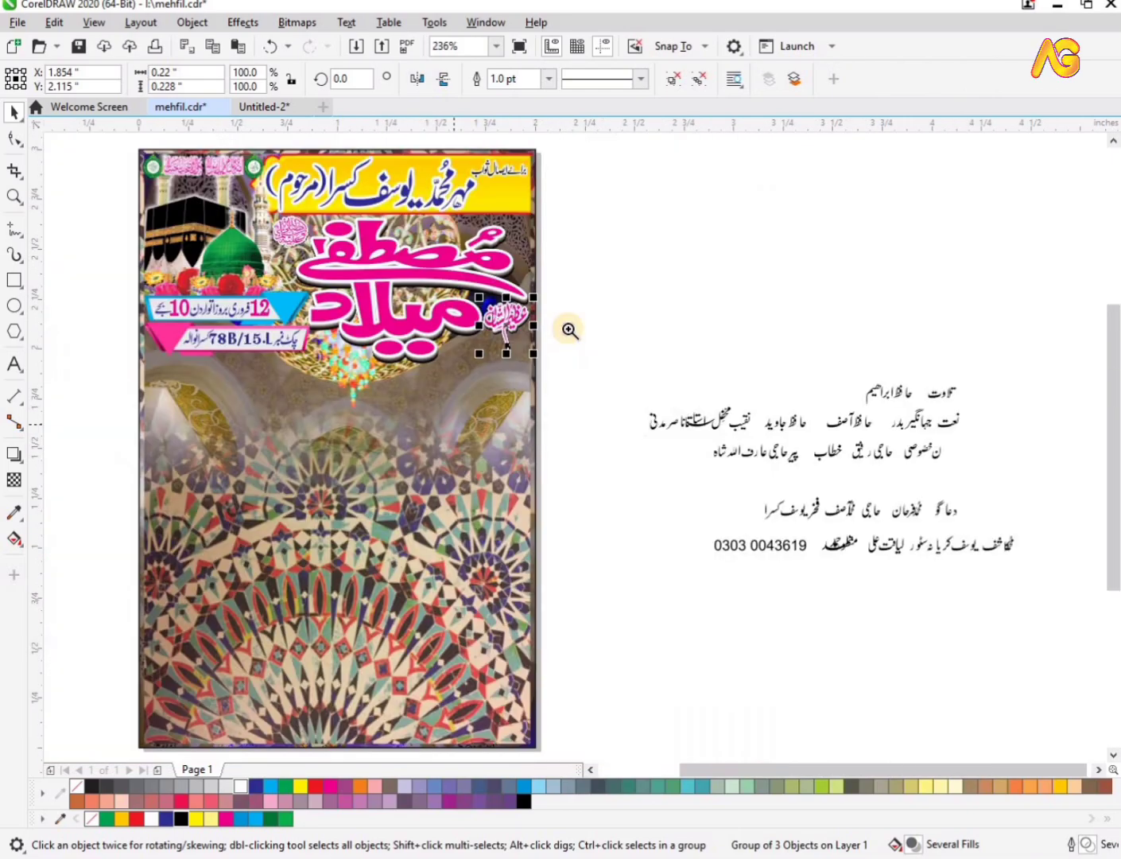
key("z")
left_click_drag(598, 260, 148, 446)
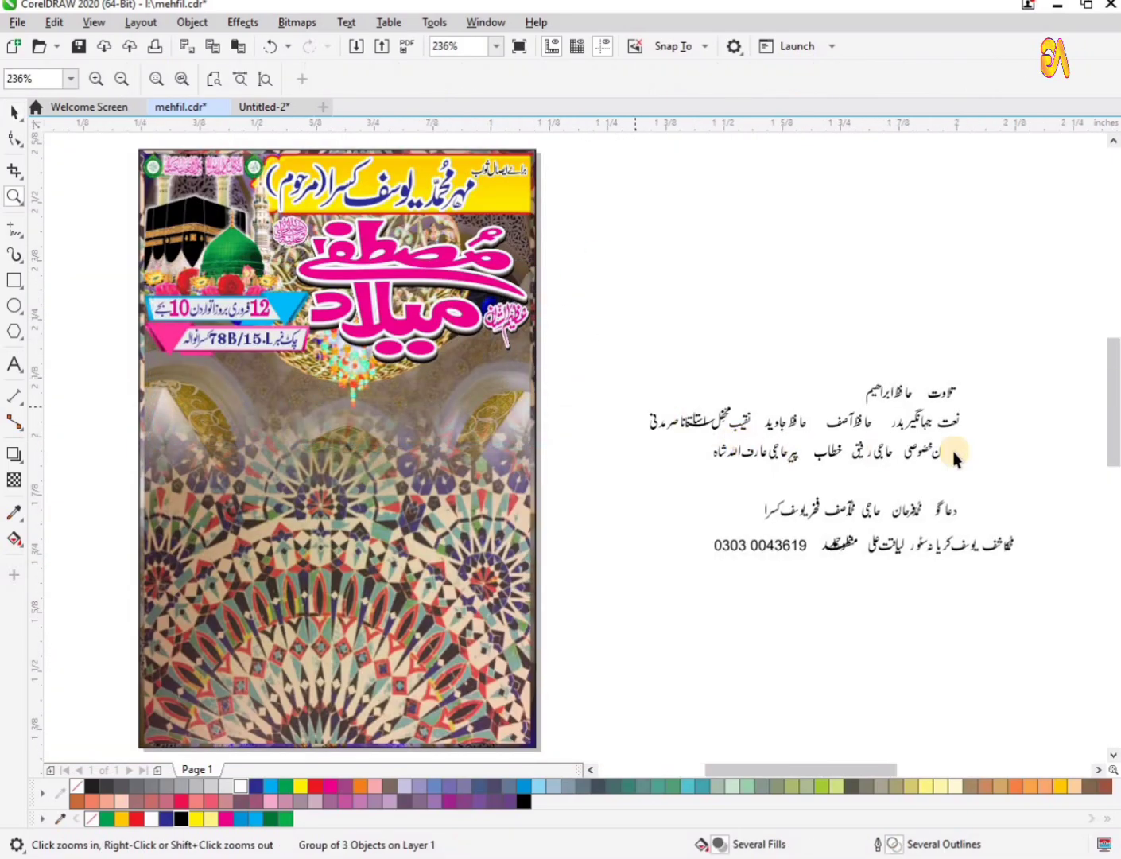
key("space")
left_click(1021, 402)
key("F4")
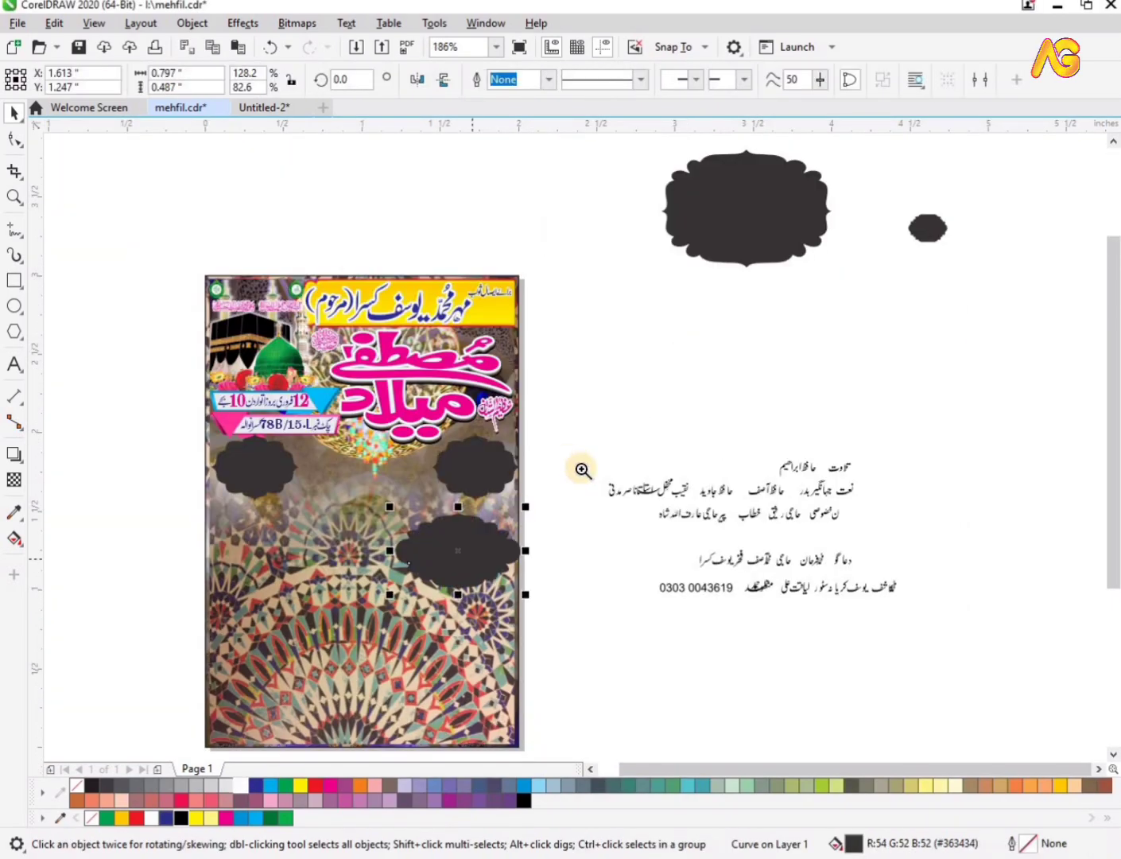
Move the wide dark badge up beneath the right-hand small badge and narrow it to about 0.758 inch
key("z")
scroll(585, 439, "down", 1)
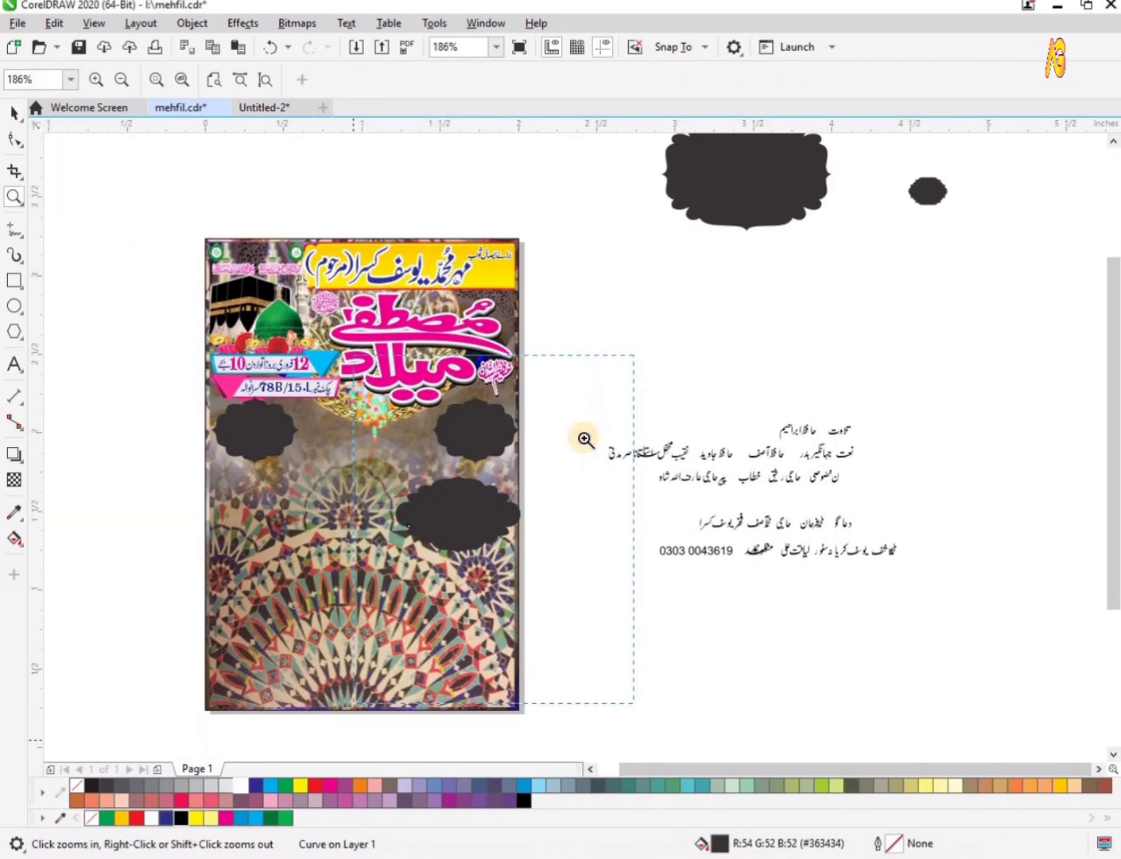
key("space")
left_click_drag(625, 341, 621, 323)
left_click_drag(552, 307, 559, 307)
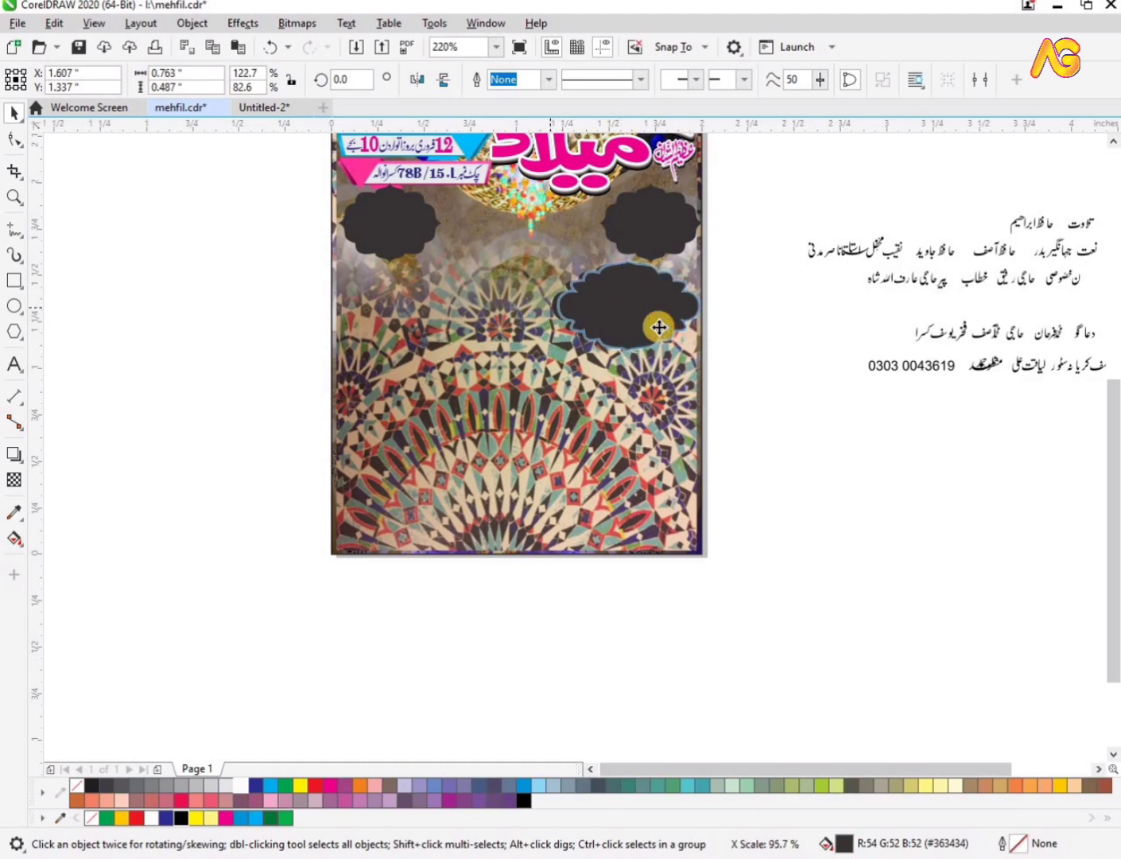
Duplicate the wide badge twice straight down to form an evenly spaced column of three along the card's right side
left_click_drag(655, 325, 640, 420)
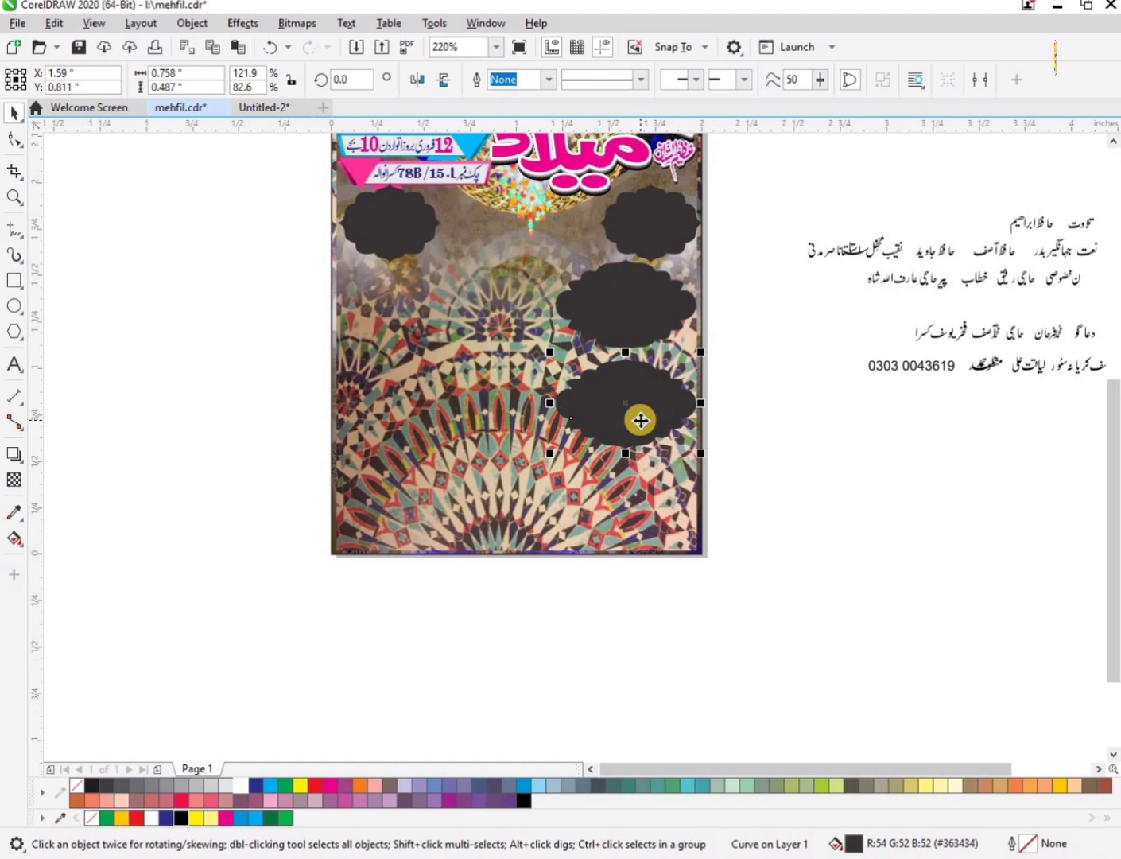
key("ctrl+r")
left_click(642, 397, "shift")
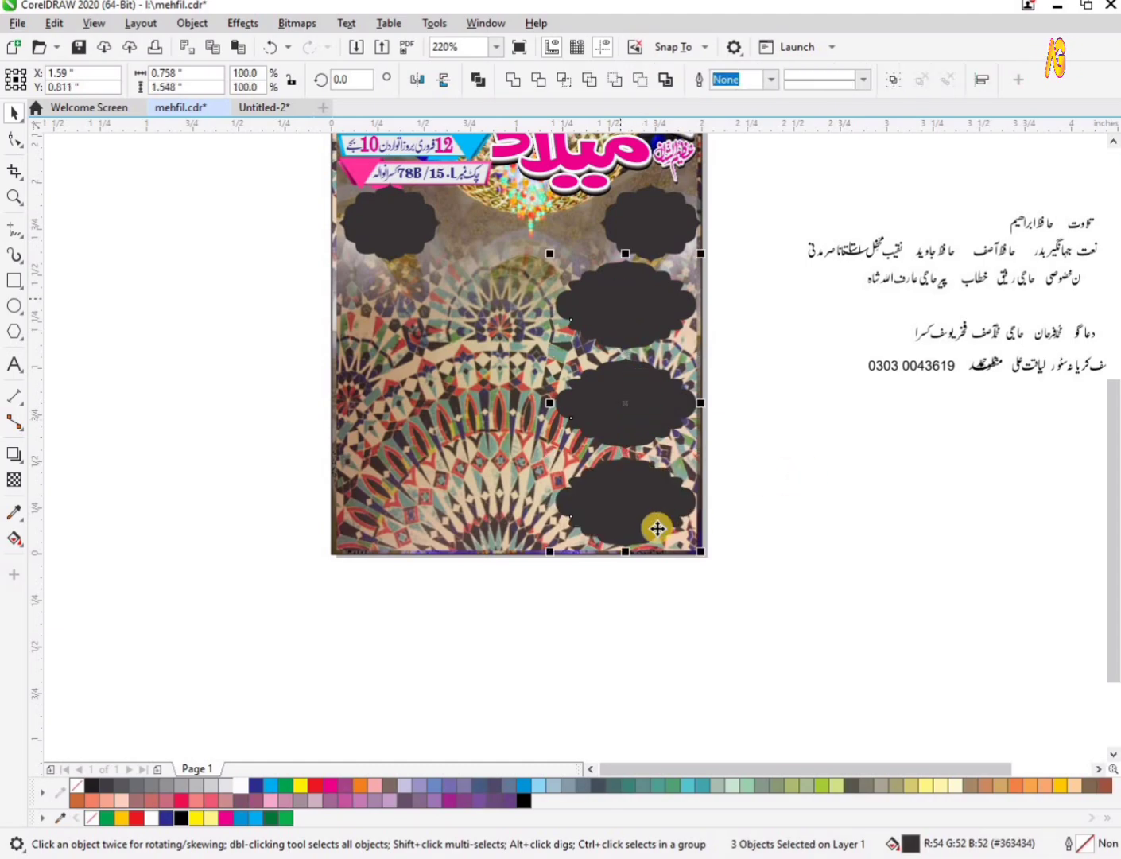
left_click(723, 359)
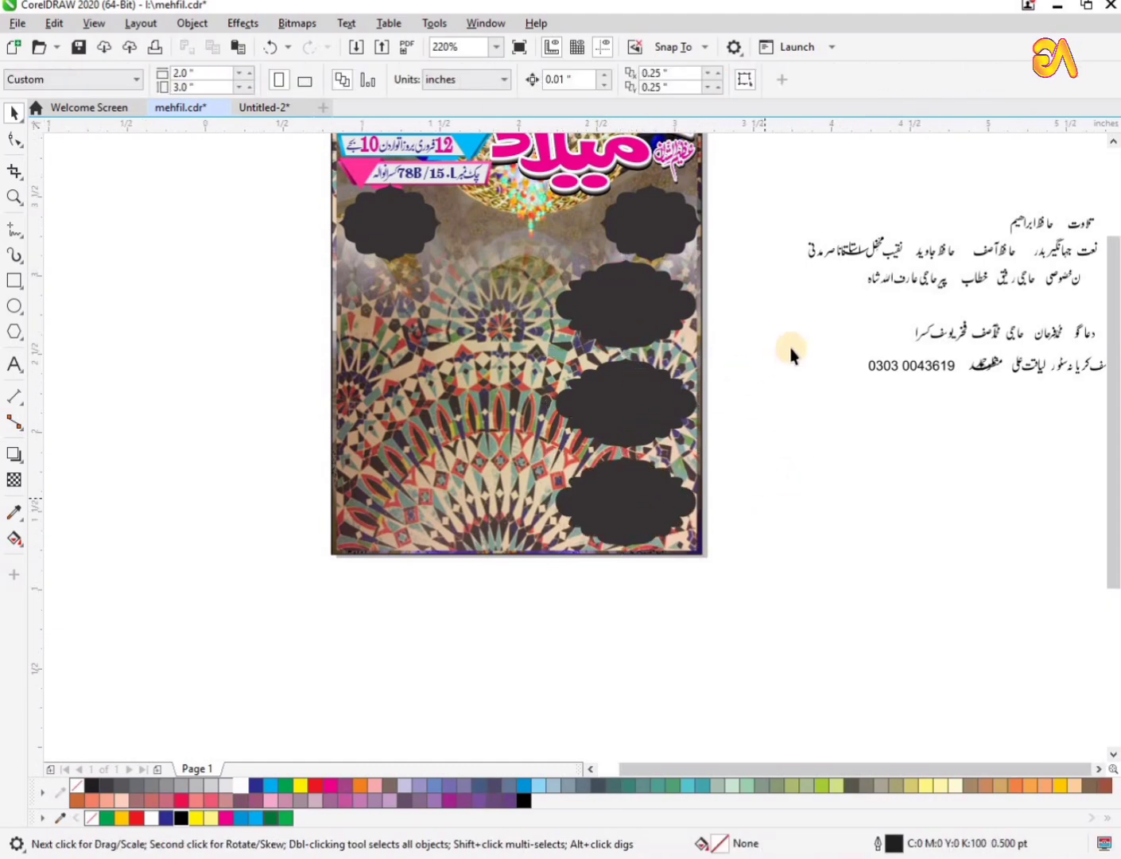
Place the large dark badge on the card's left side, beneath the small left badge and beside the column of three
key("F4")
left_click(742, 194)
left_click_drag(292, 568, 292, 569)
key("z")
left_click_drag(165, 462, 661, 726)
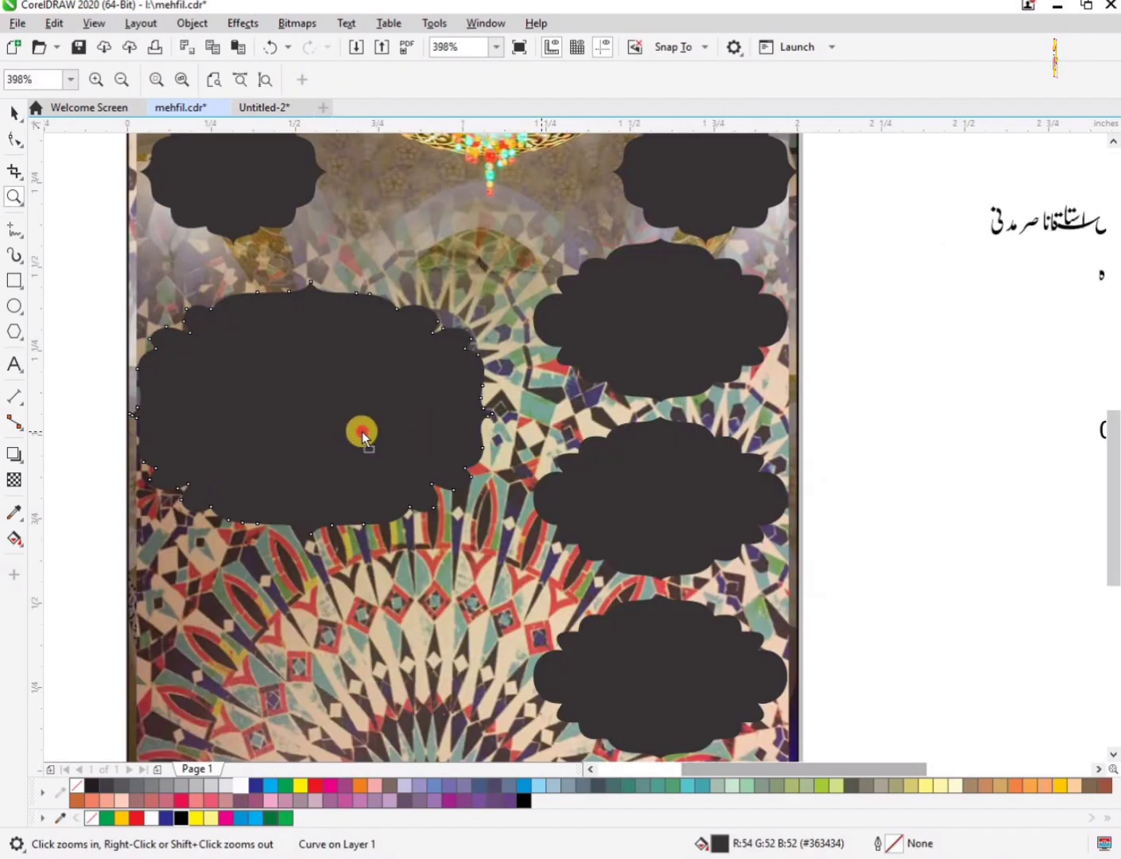
key("space")
left_click_drag(348, 436, 354, 405)
scroll(352, 421, "down", 1)
key("z")
left_click_drag(171, 294, 655, 712)
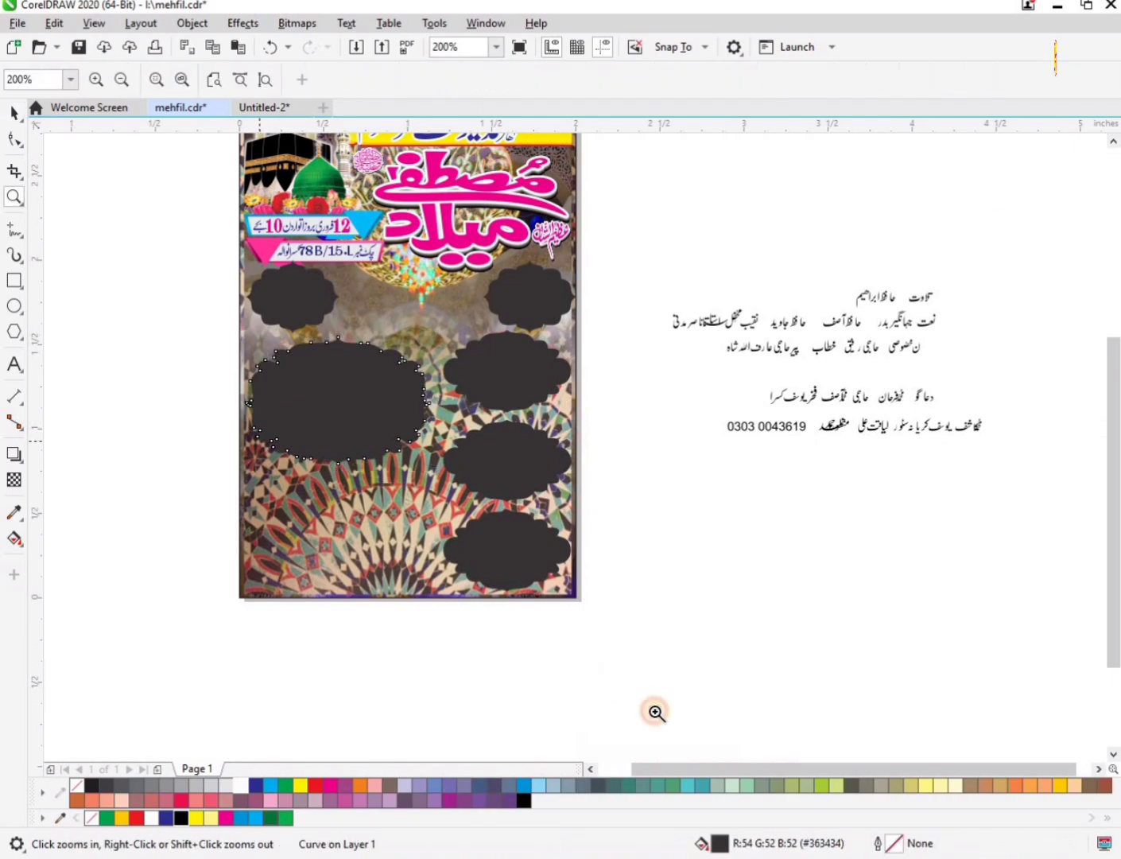
Duplicate the large left-side badge straight down so the copy sits near the card's lower edge
key("space")
left_click_drag(499, 306, 497, 408)
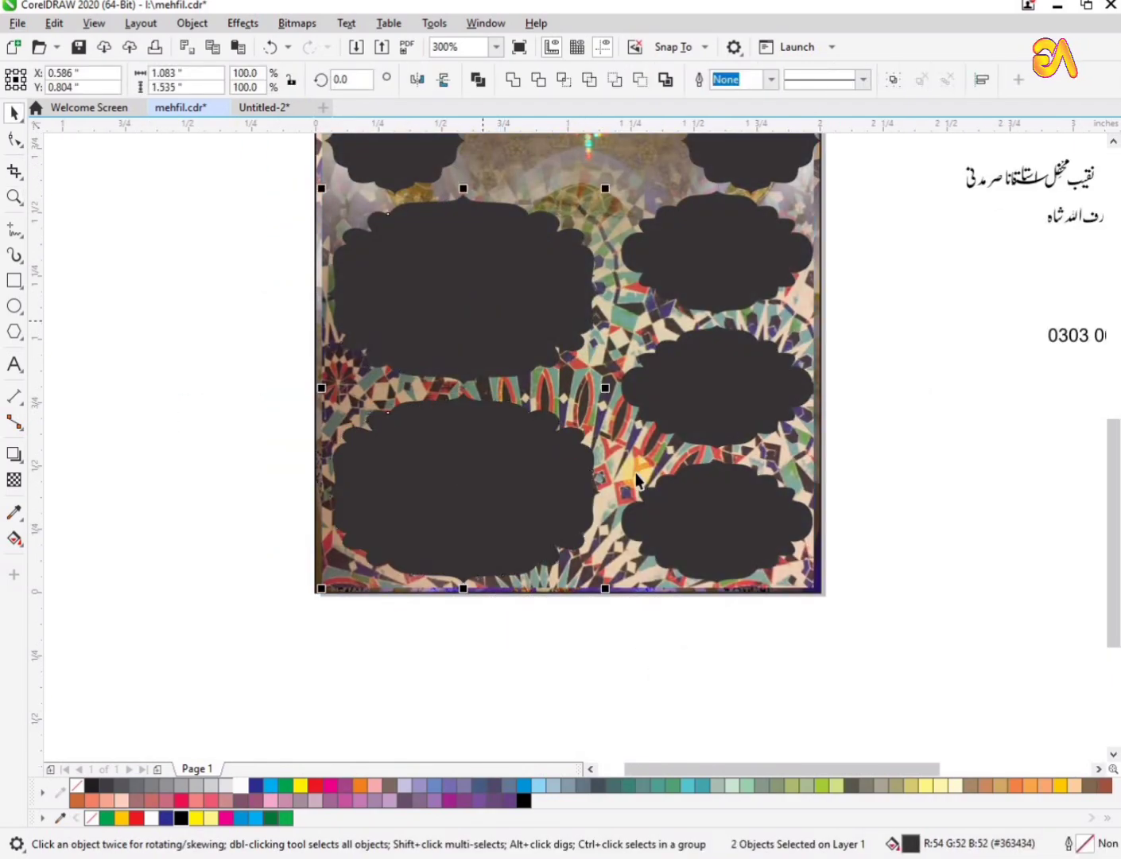
key("F4")
Place a tiny dark badge against the left edge of the right-hand small badge and enlarge it to about 0.259 by 0.183 inch
left_click_drag(970, 168, 398, 429)
key("z")
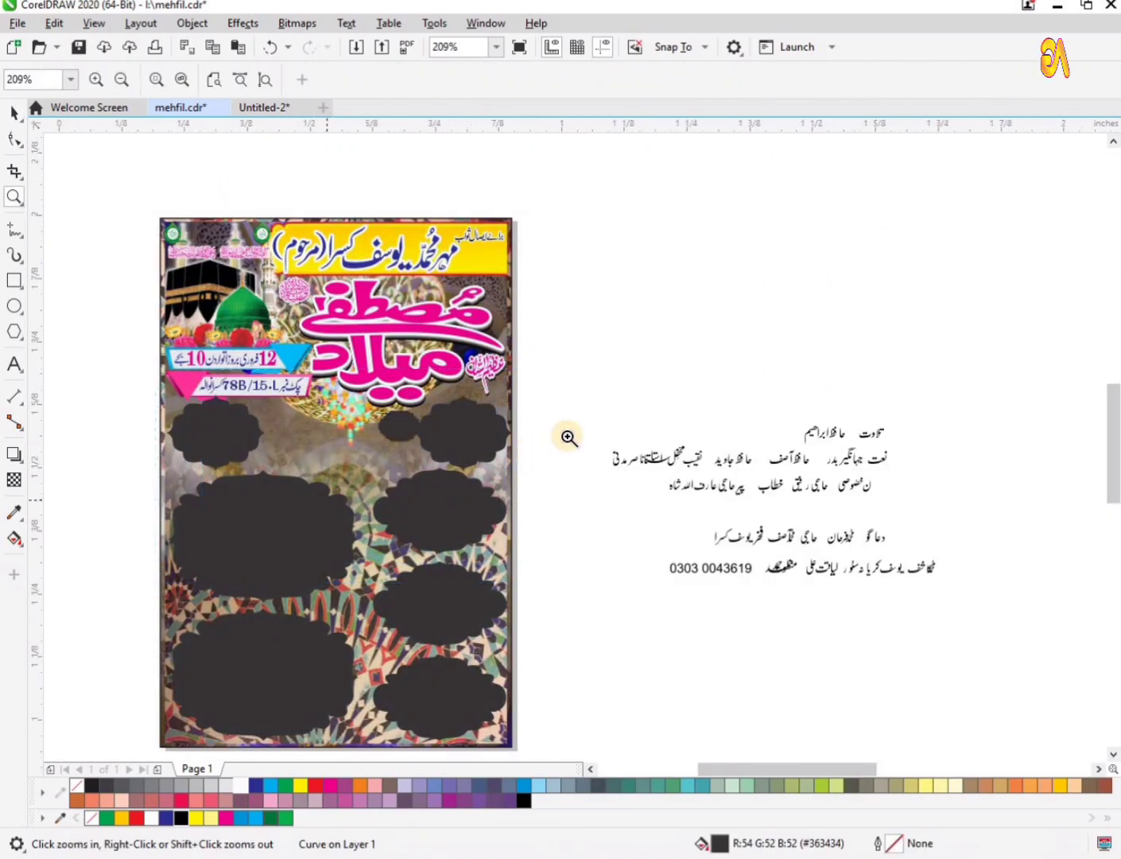
left_click_drag(527, 366, 155, 585)
key("space")
left_click(668, 358)
left_click(694, 325)
left_click(676, 354)
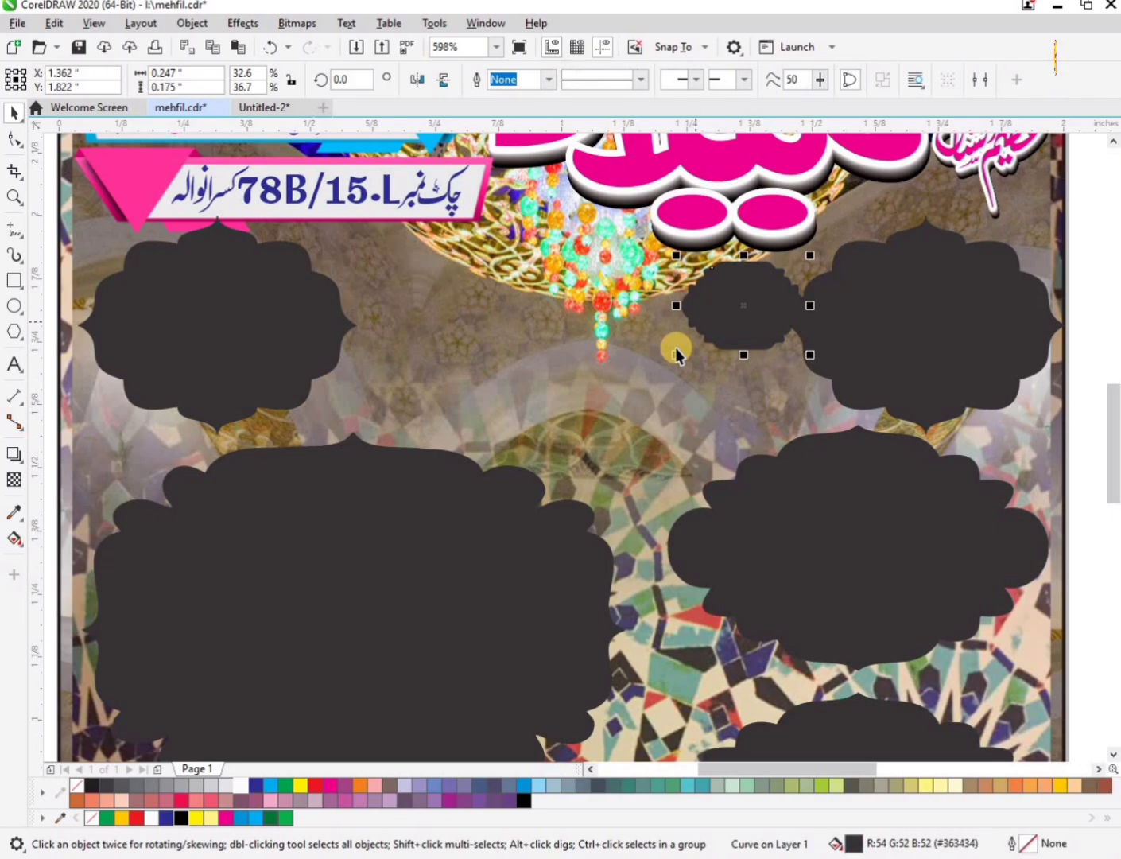
Duplicate the tiny badge twice to the left and scale the grouped row of three to about 0.864 inch wide
left_click_drag(721, 333, 576, 362)
key("ctrl+d")
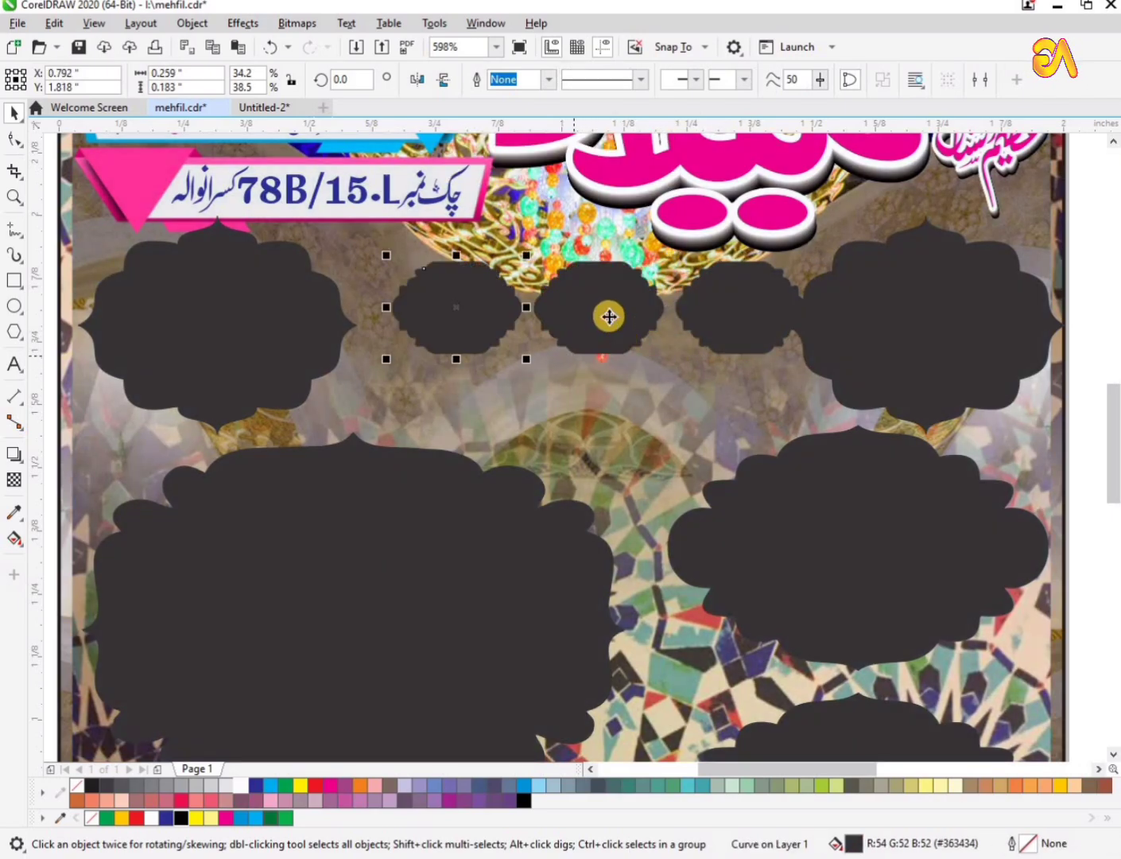
left_click(608, 315, "shift")
key("ctrl+g")
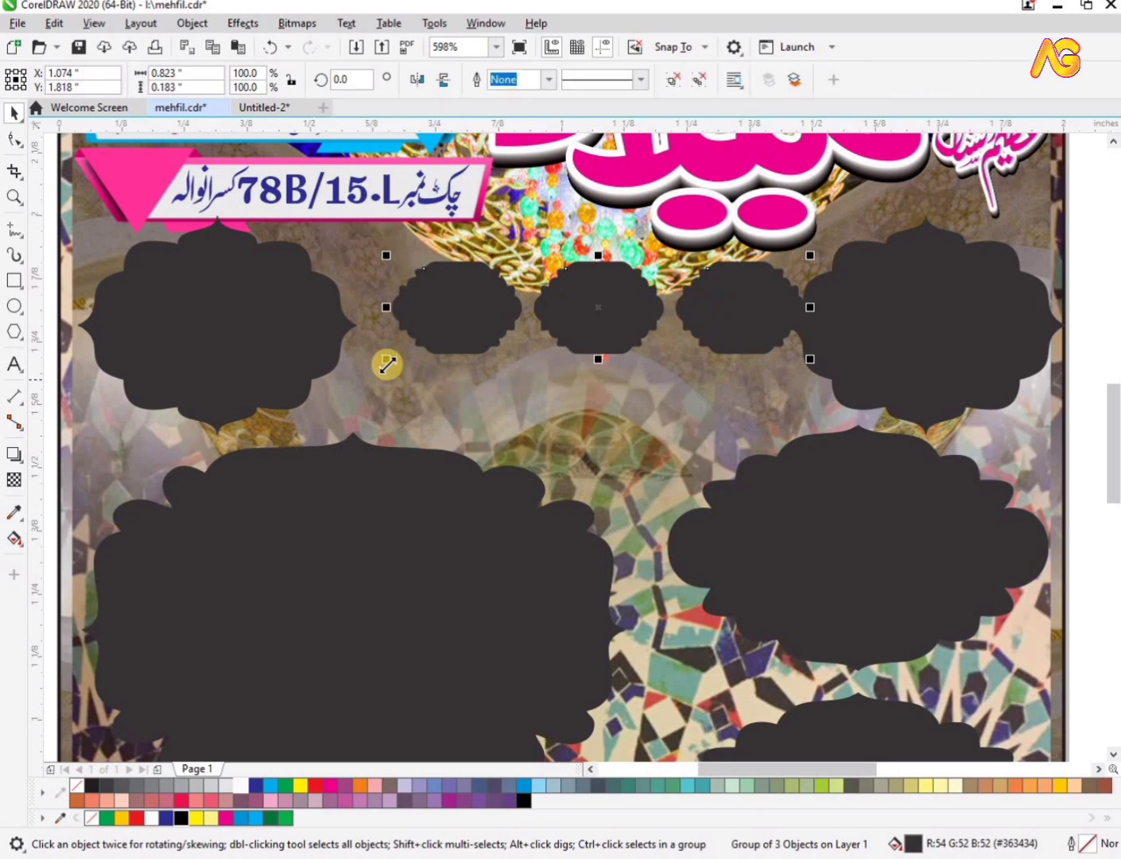
left_click_drag(371, 381, 374, 381)
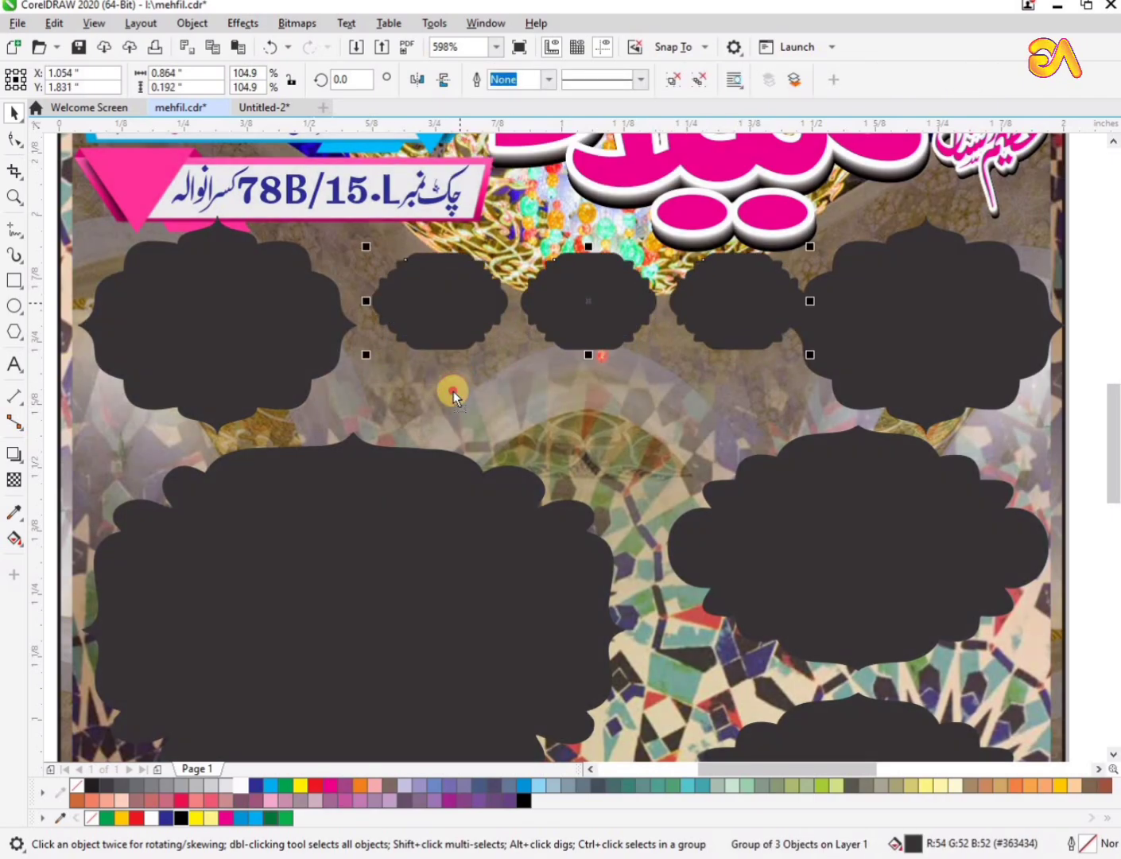
Duplicate the row of three tiny badges directly beneath itself and group both rows
left_click_drag(453, 392, 448, 403)
right_click(447, 404)
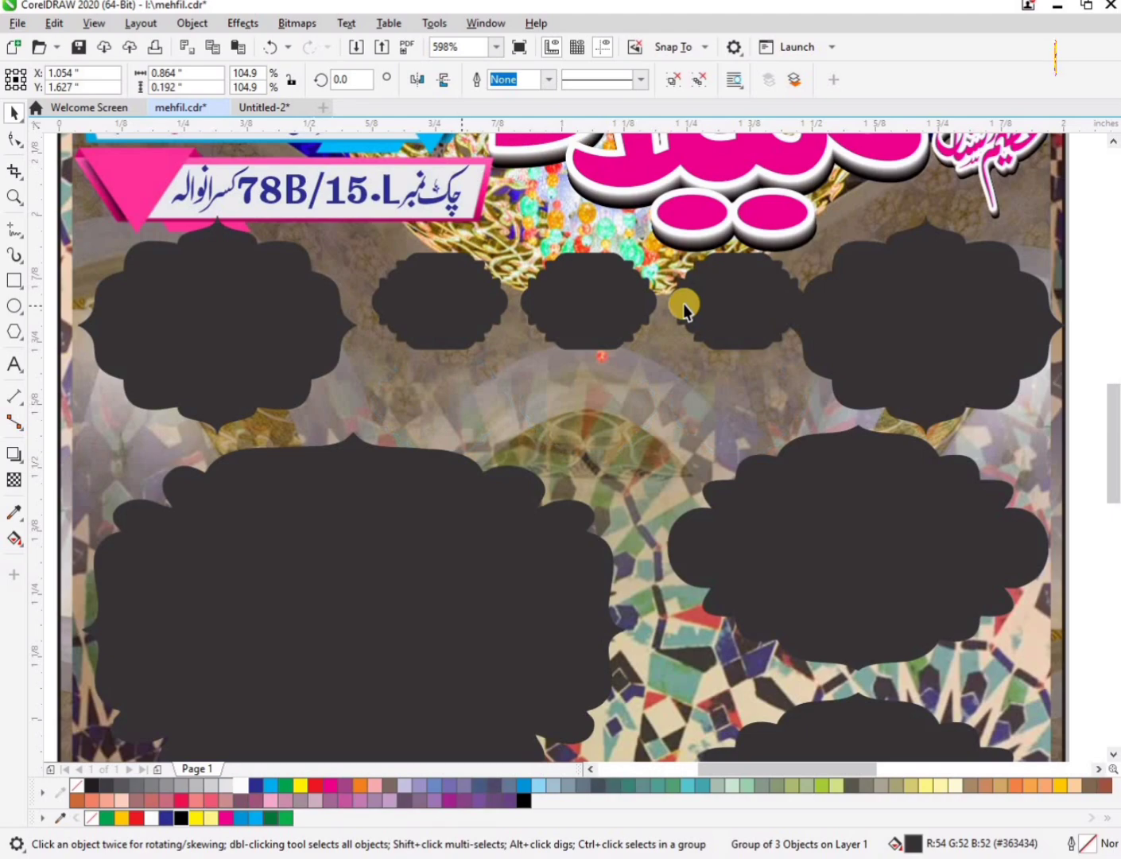
left_click(707, 299, "shift")
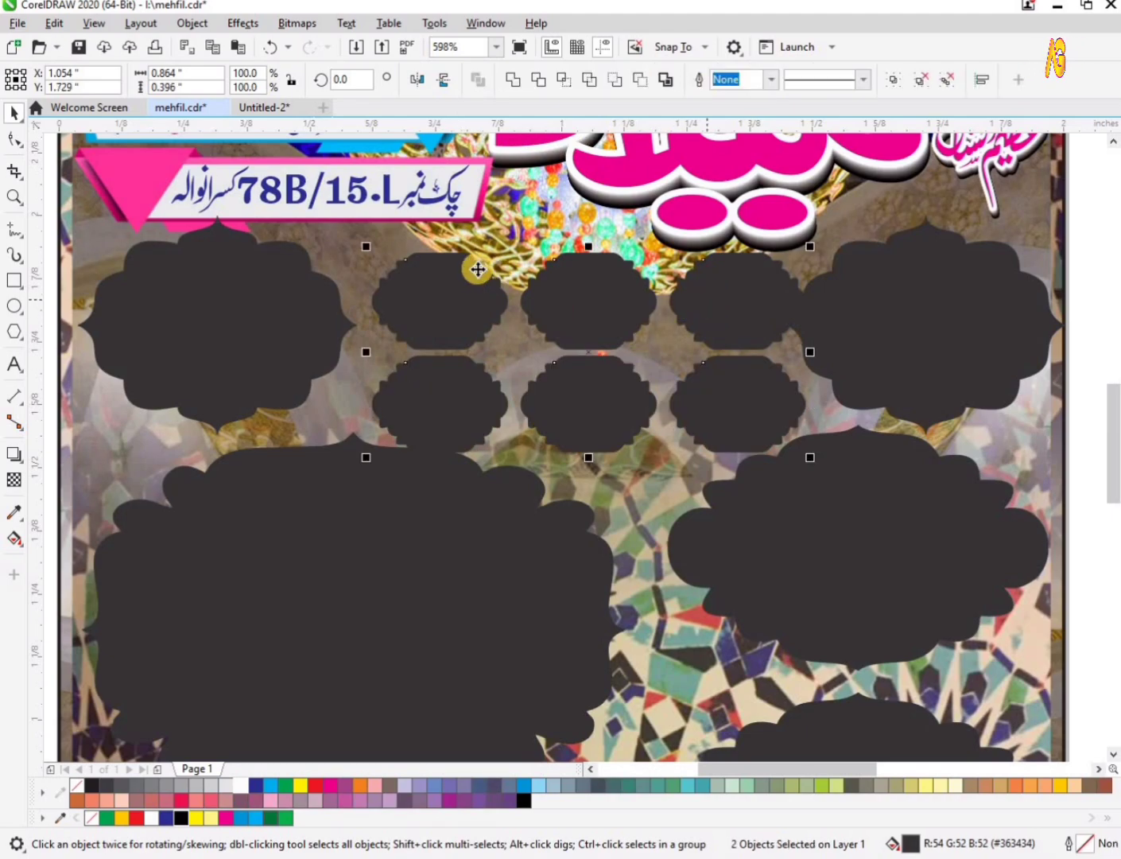
key("ctrl+g")
Try to center the group of six tiny badges horizontally on the address ribbon
left_click(487, 224, "shift")
key("c")
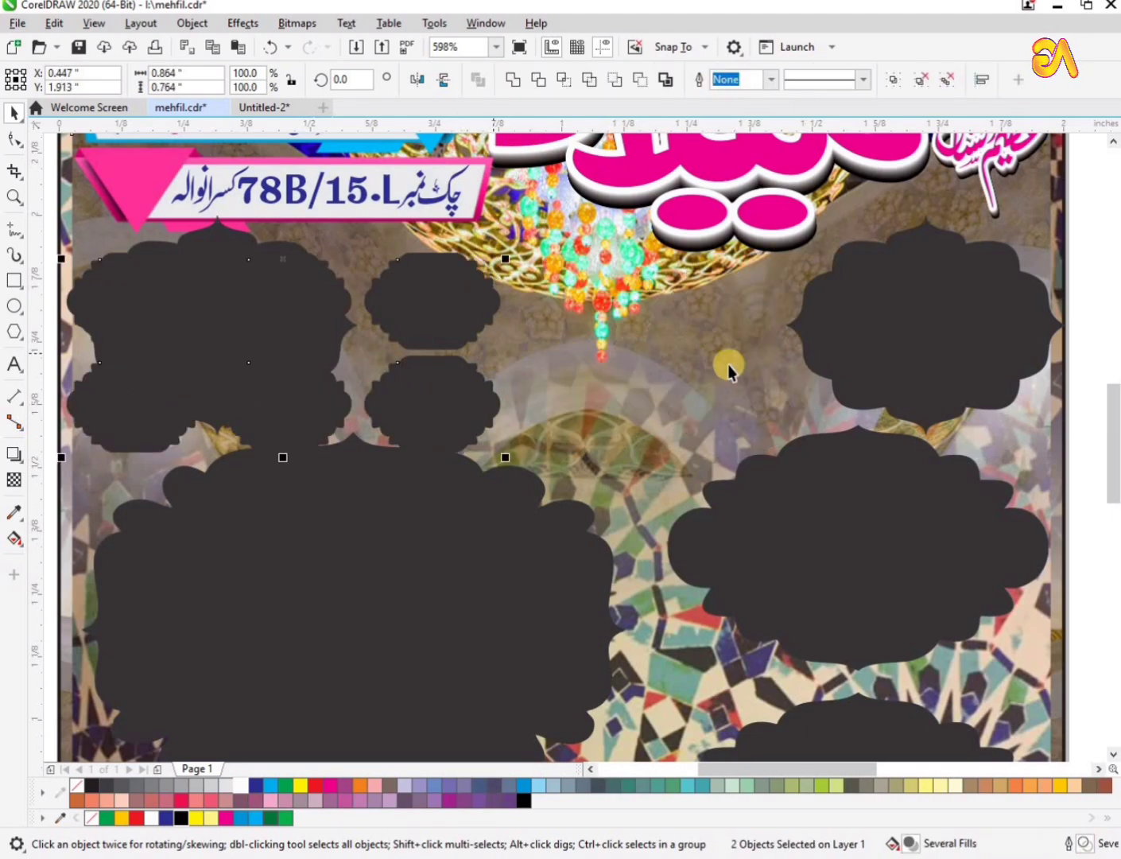
key("ctrl+z")
left_click(925, 262)
scroll(568, 299, "down", 1)
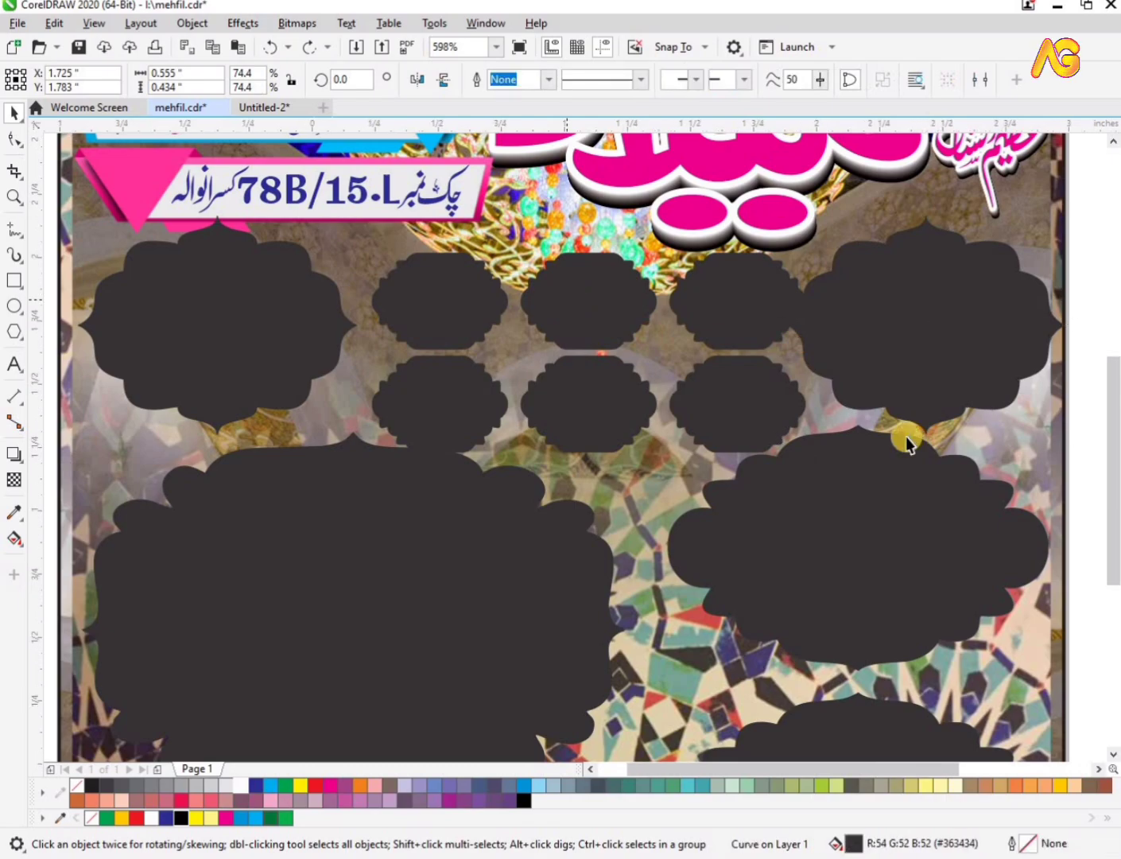
scroll(907, 442, "down", 4)
left_click(669, 338)
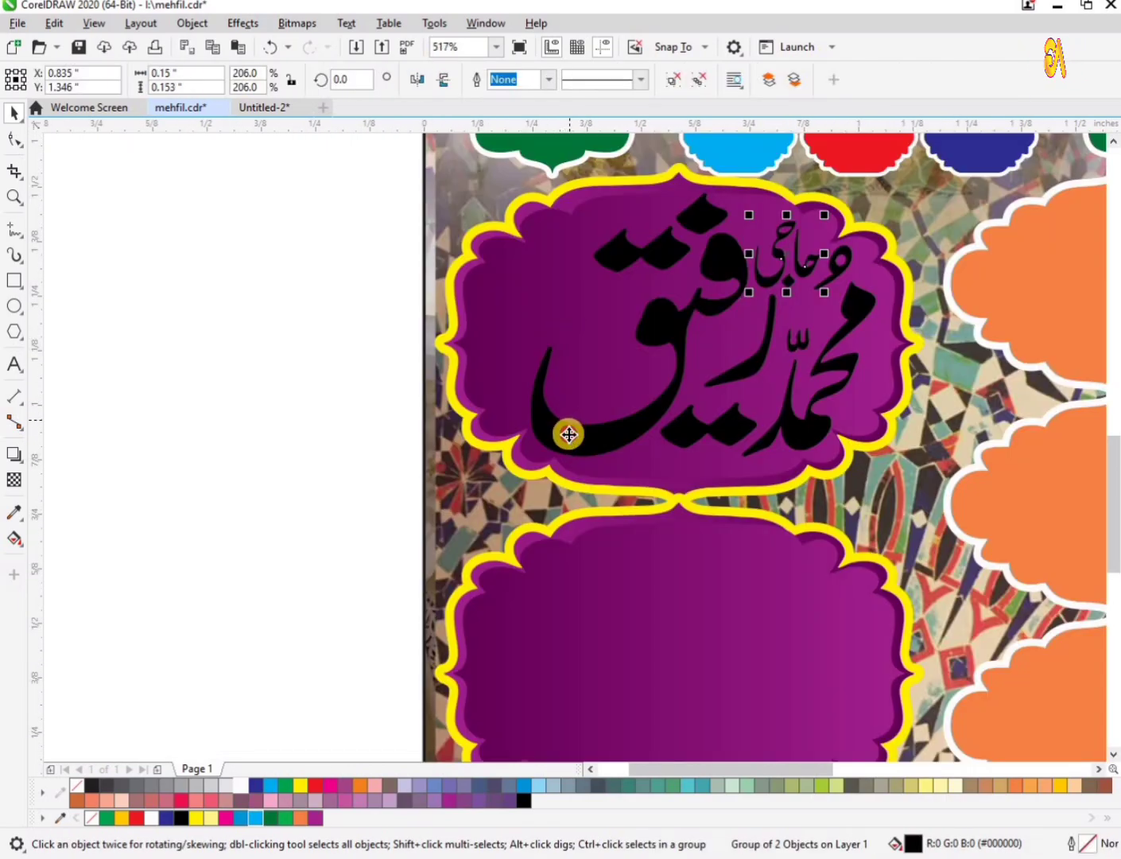
Fill all parts of the black name calligraphy in the upper purple badge with white
left_click(569, 434)
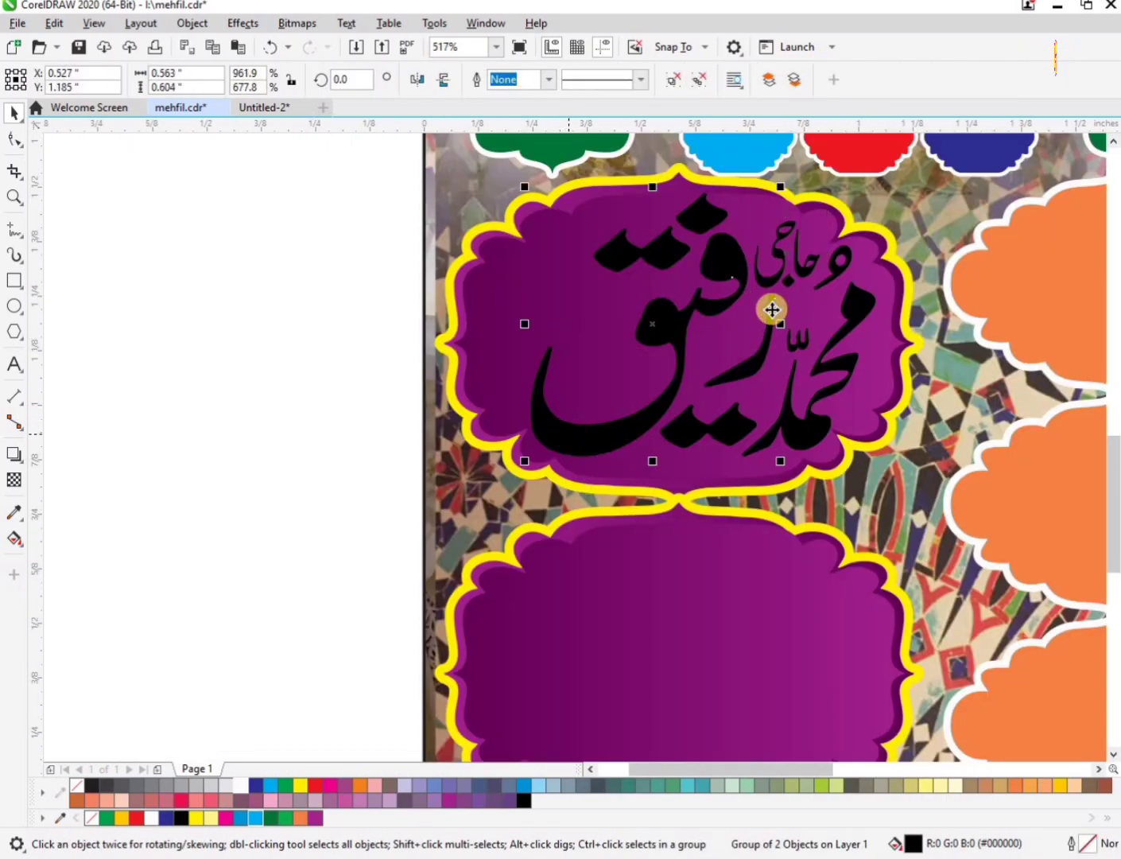
left_click(806, 403, "shift")
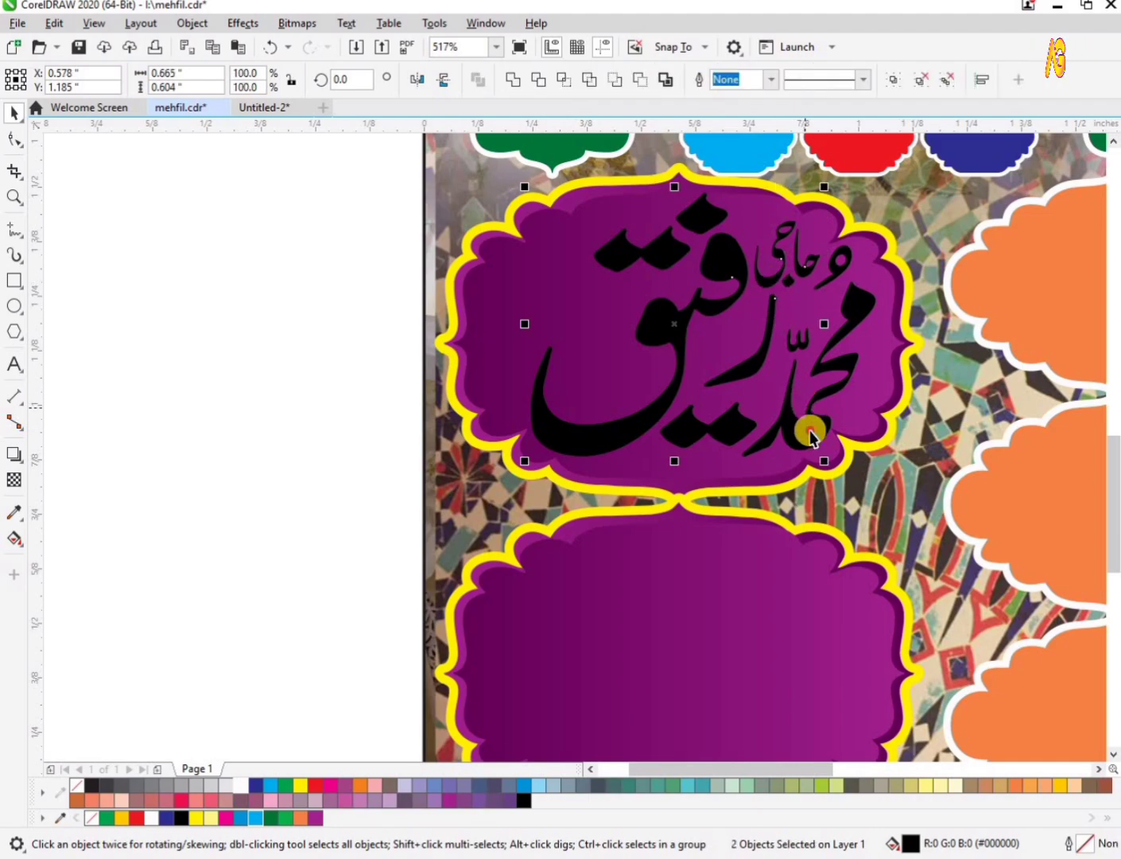
left_click(807, 430, "shift")
left_click(235, 785)
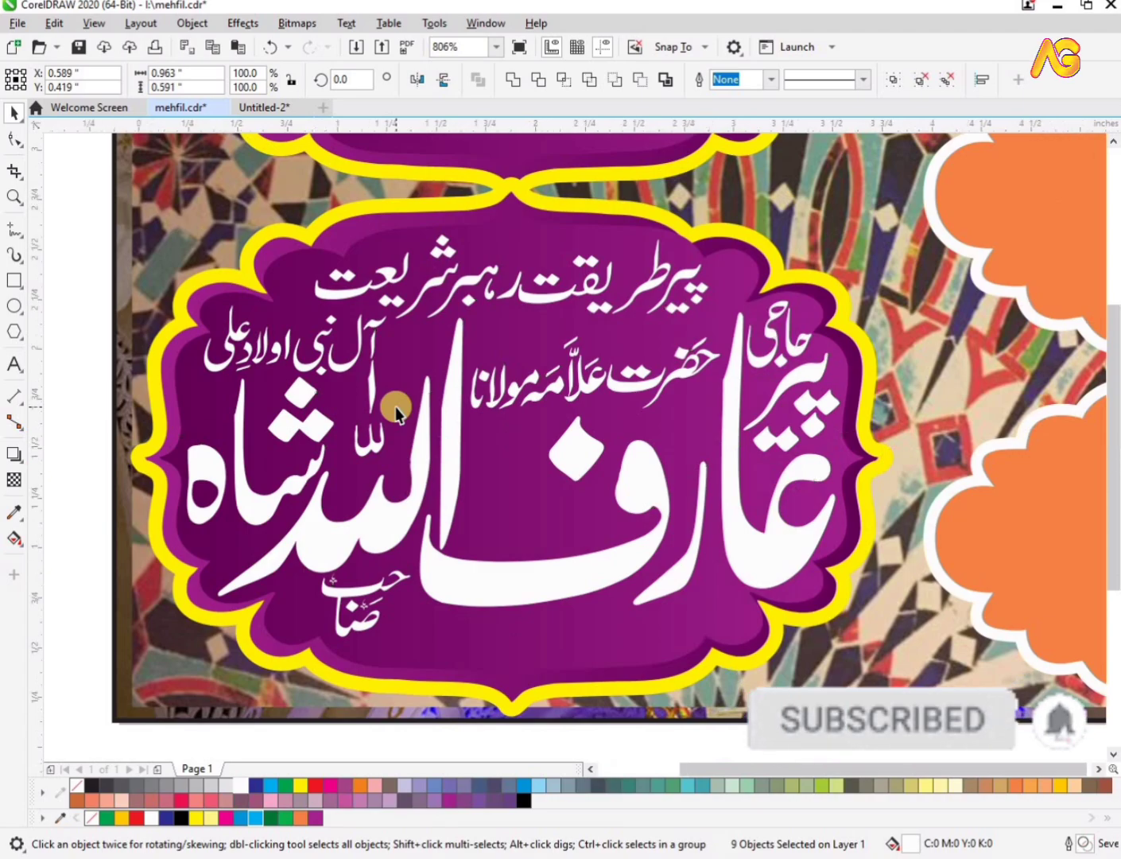
Fill the black name calligraphy in the left green badge with white
scroll(537, 566, "down", 3)
left_click(585, 441)
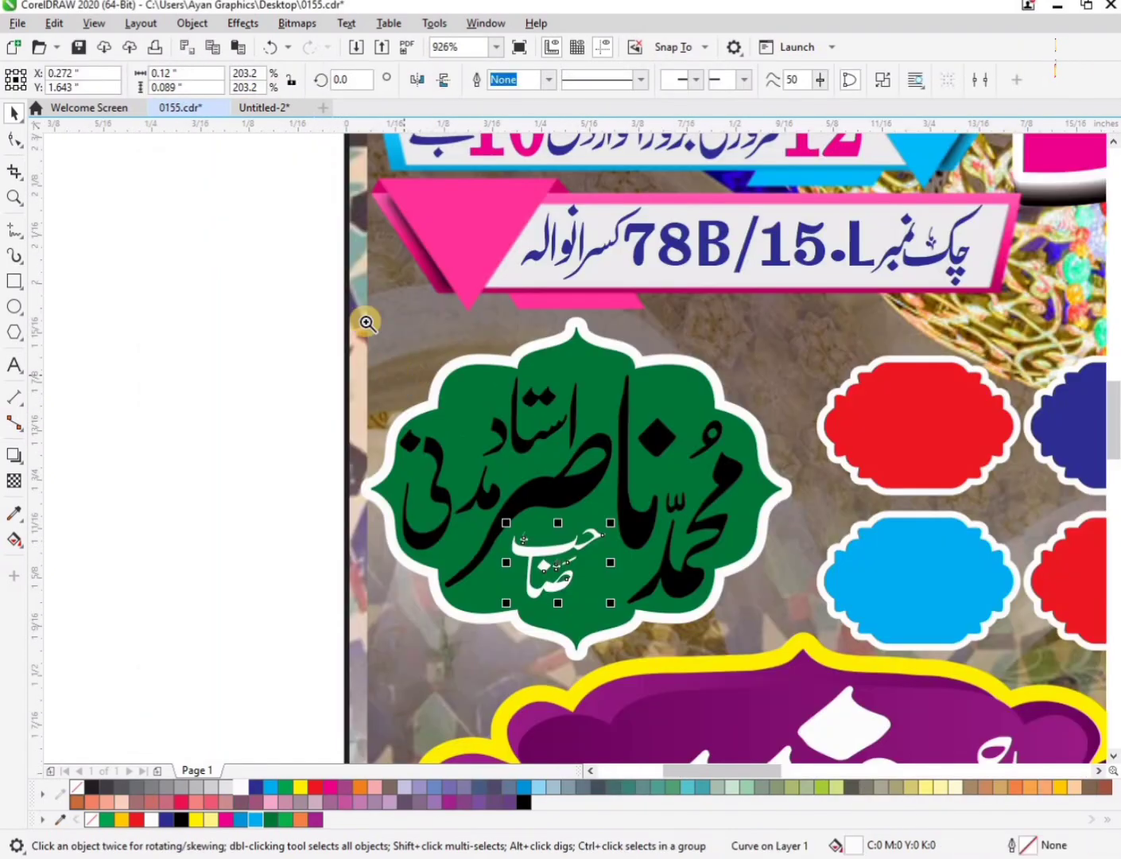
key("z")
left_click(532, 451)
key("space")
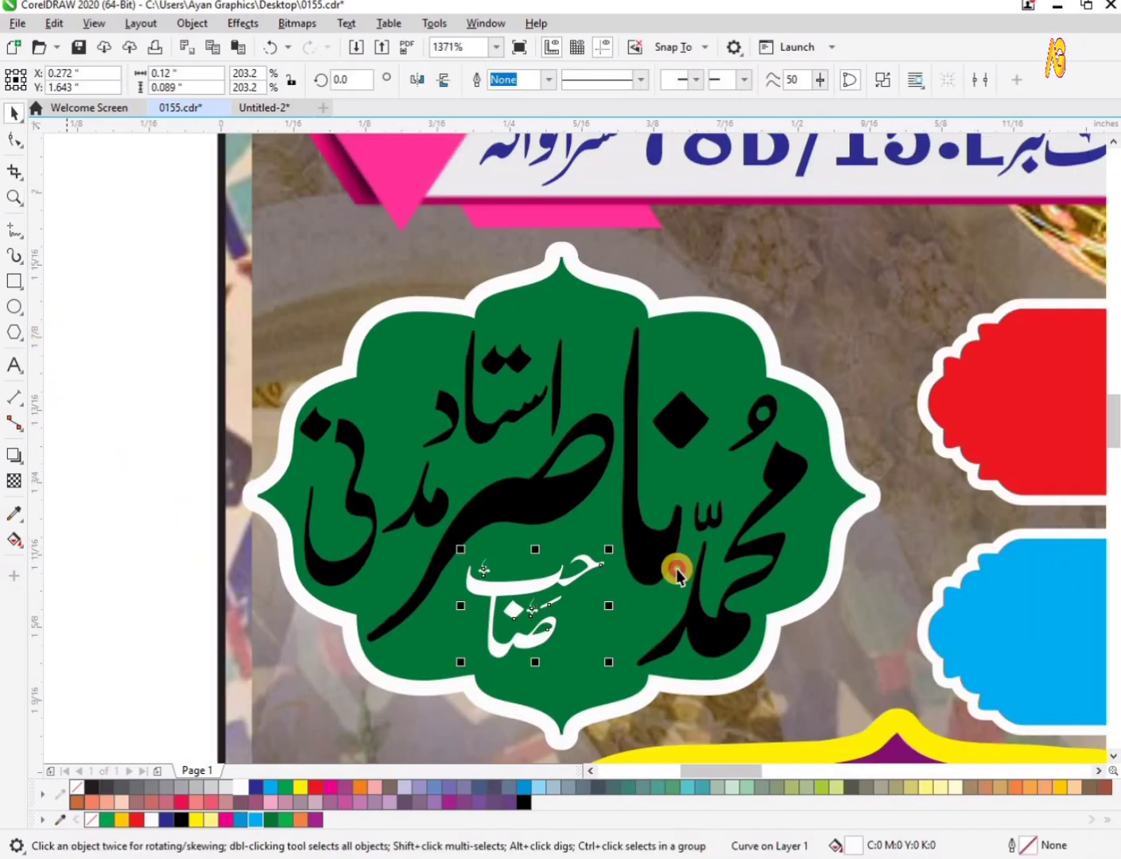
left_click_drag(677, 569, 869, 710)
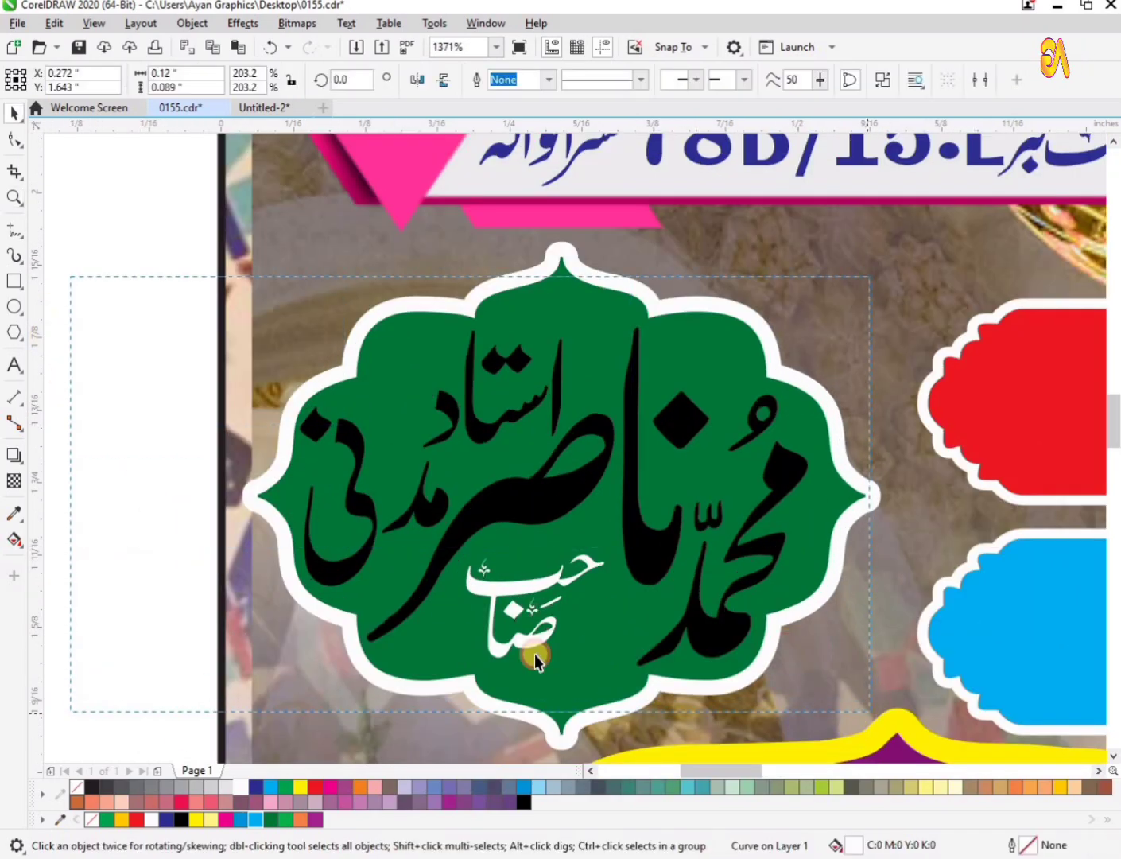
left_click(242, 787)
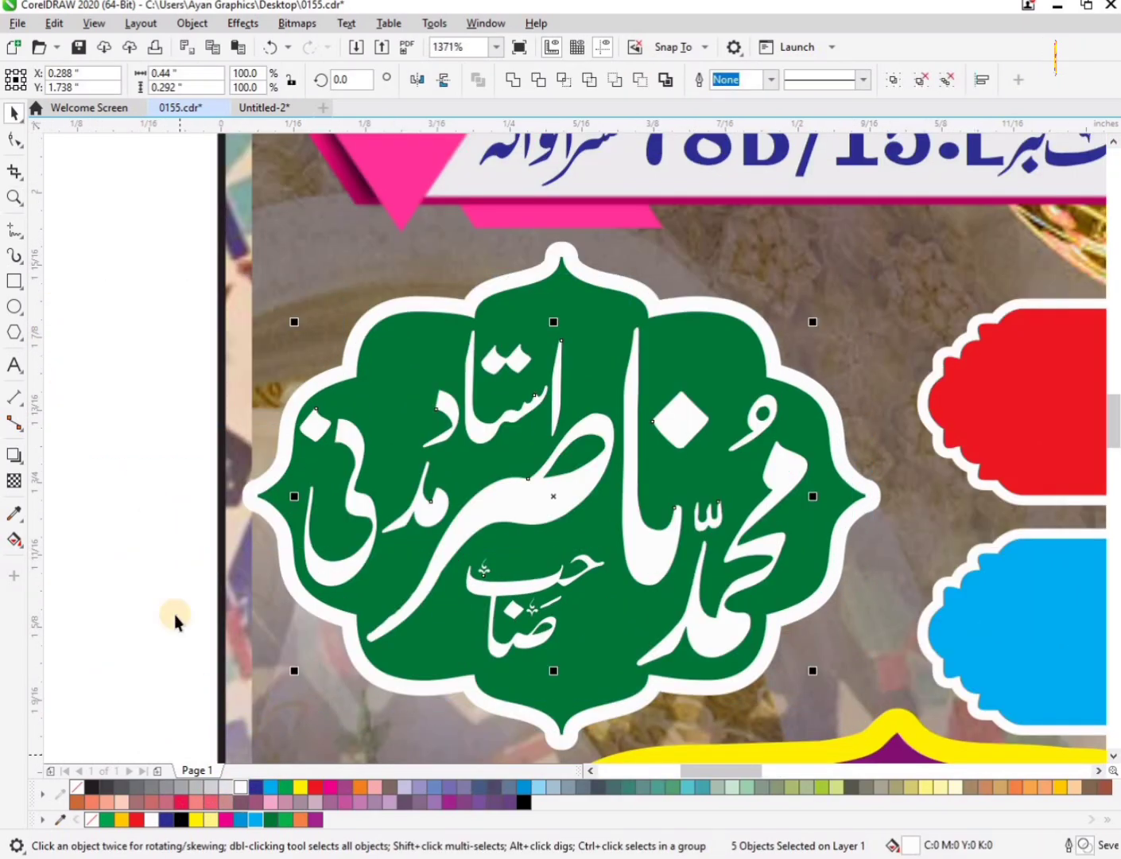
left_click(152, 525)
key("F4")
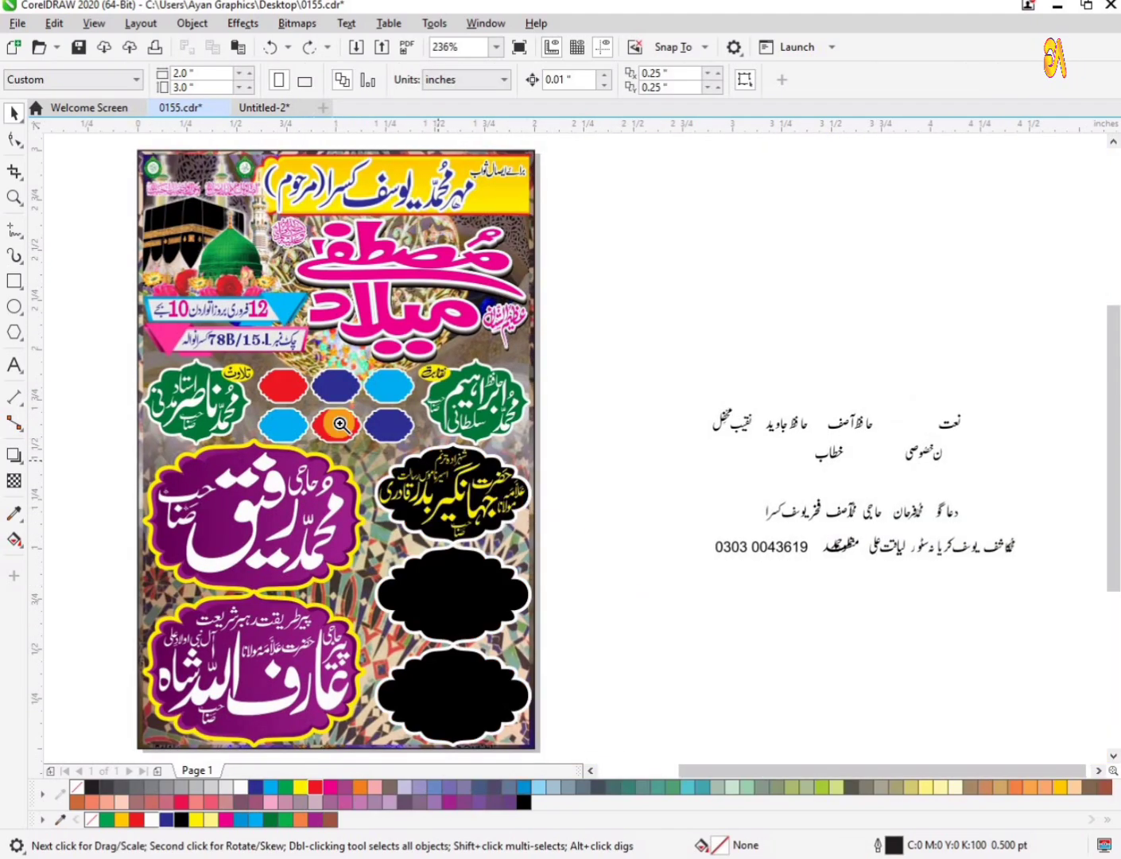
left_click_drag(341, 425, 561, 562)
key("space")
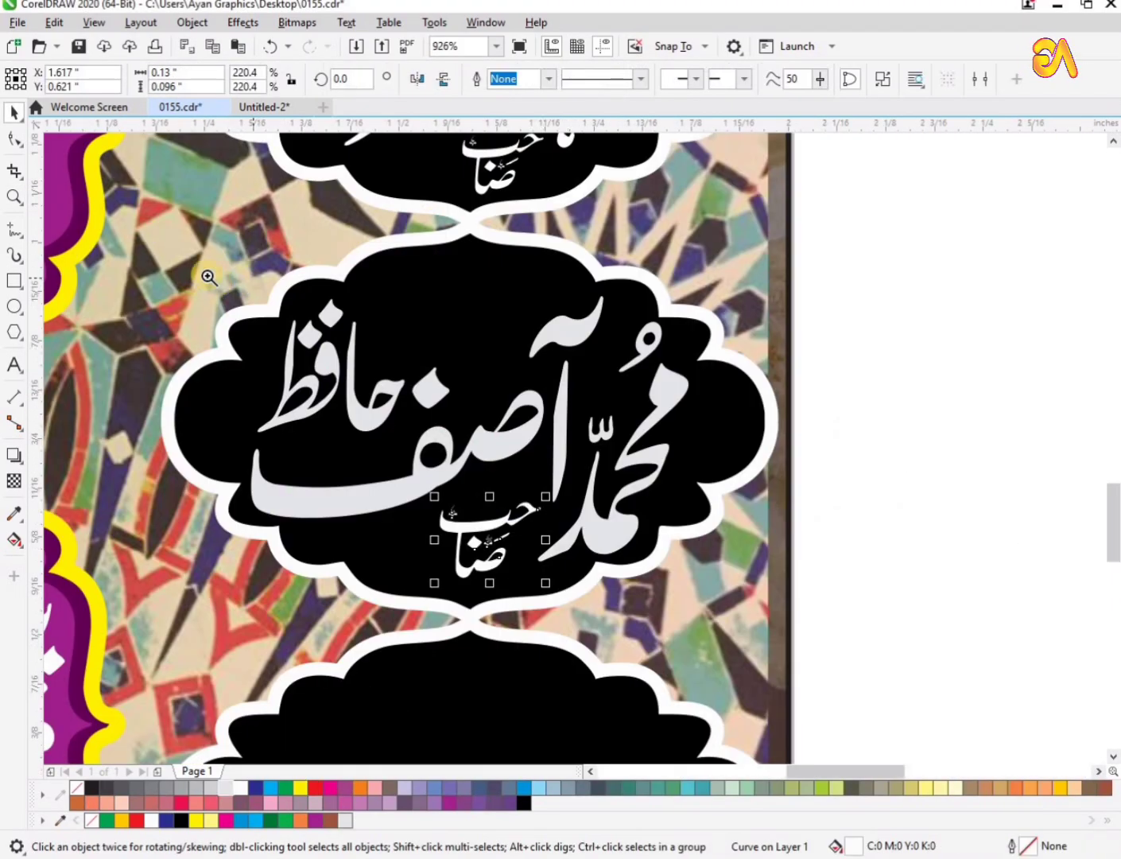
key("z")
left_click_drag(133, 236, 892, 653)
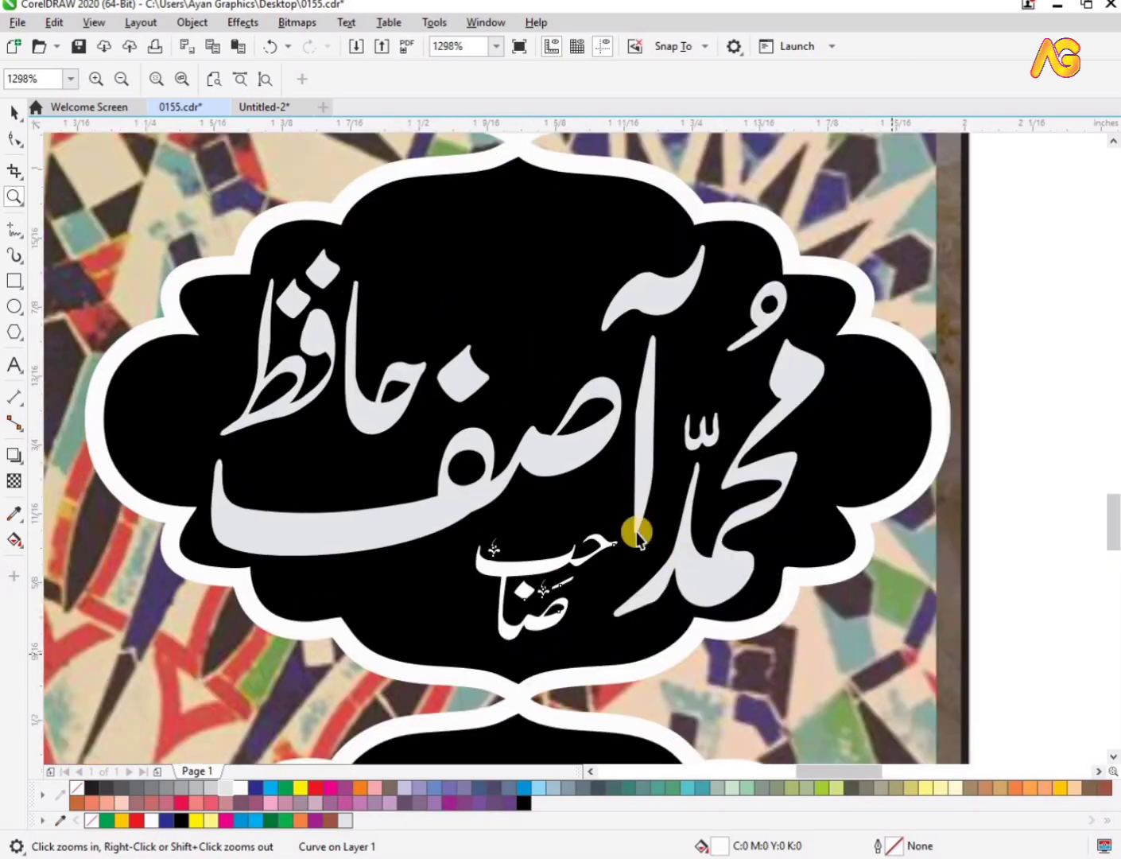
key("space")
key("F4")
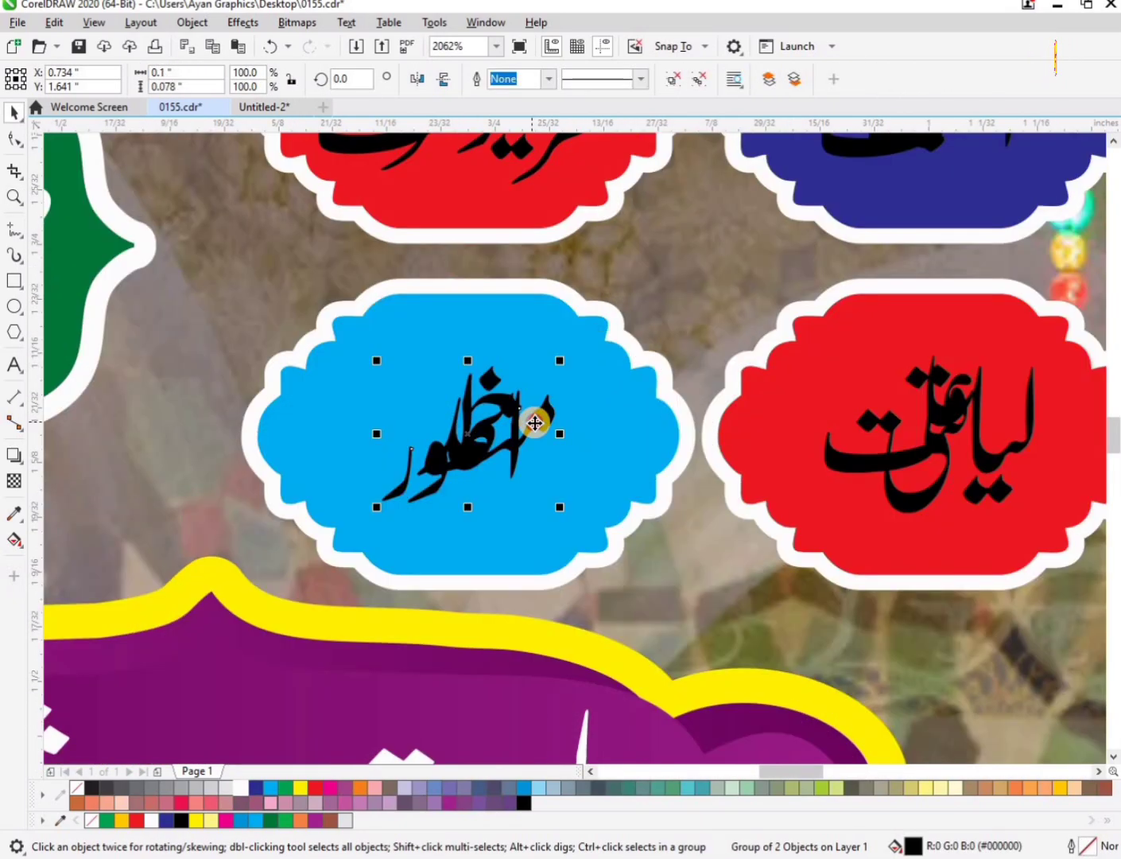
Enlarge the first name word in the light-blue badge to about 0.143 by 0.112 inch
left_click_drag(534, 423, 615, 395)
key("ctrl+z")
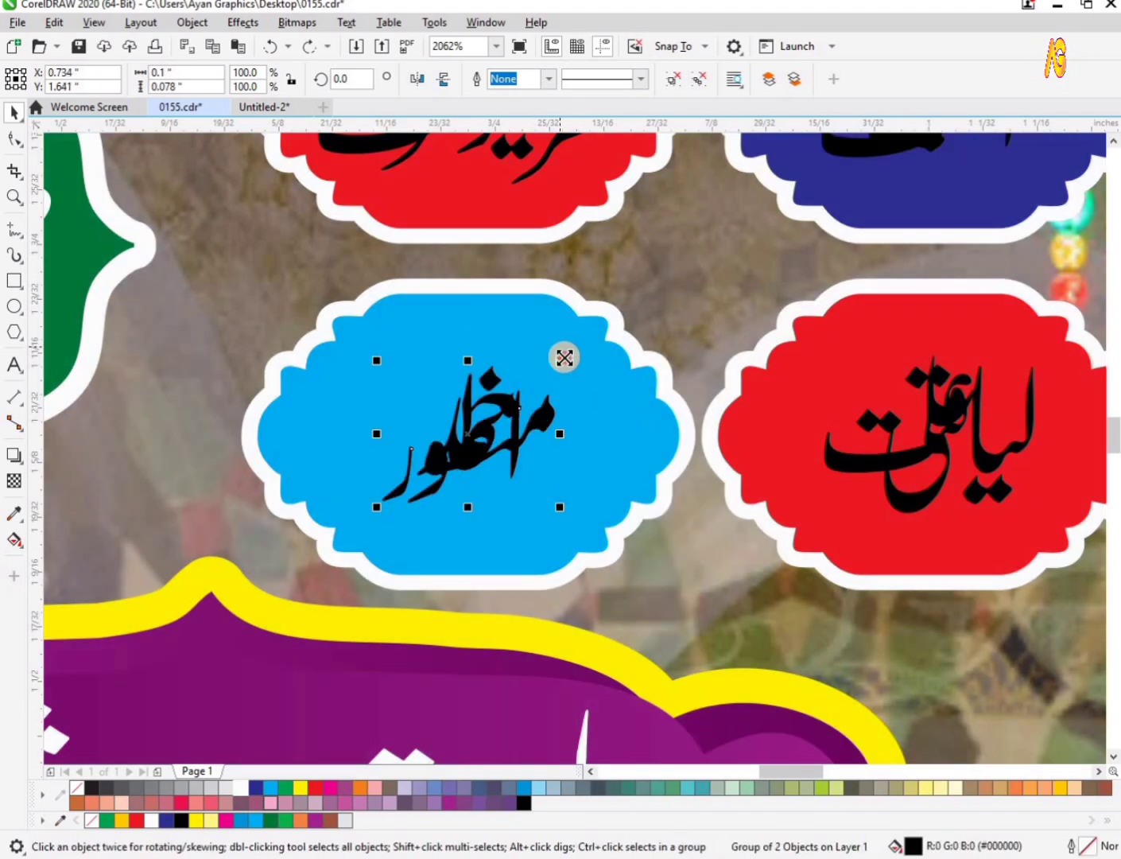
left_click_drag(565, 358, 634, 388)
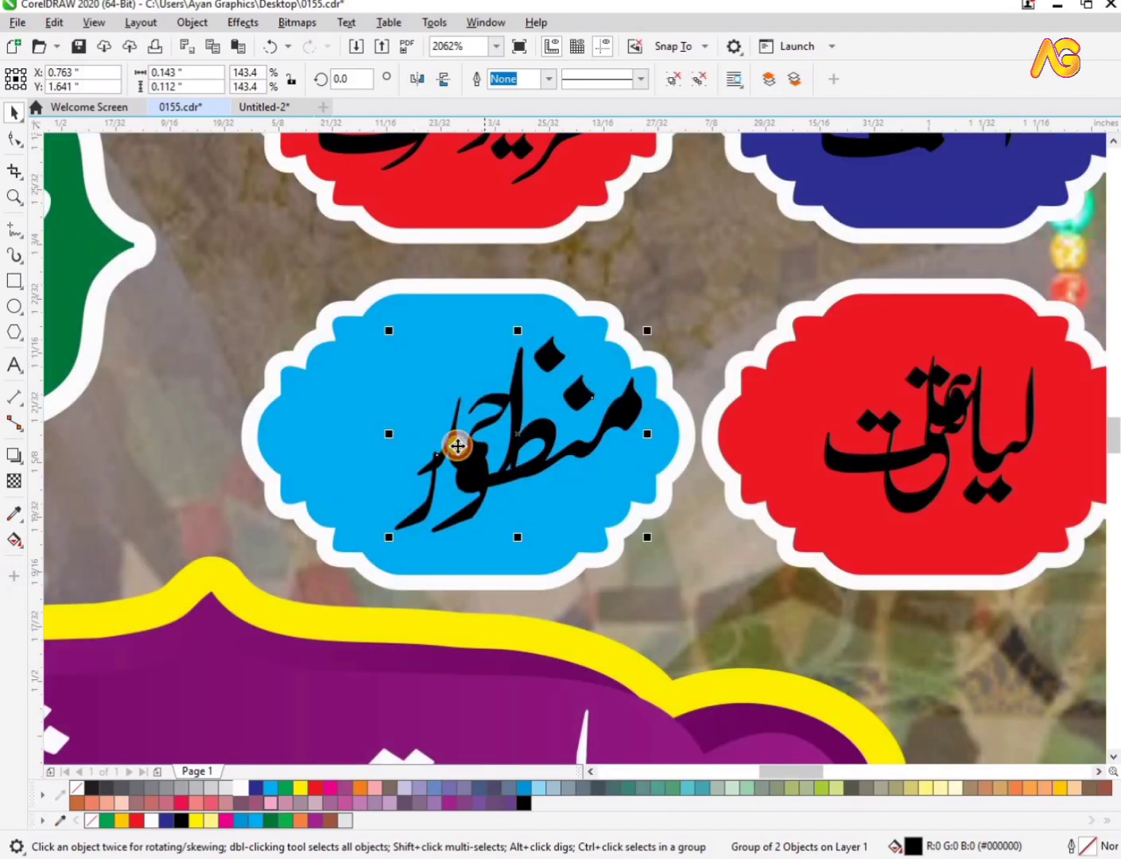
Move the second name word to the left of the first in the light-blue badge, sized about 0.087 by 0.074 inch
left_click_drag(458, 445, 293, 487)
key("z")
left_click_drag(698, 283, 175, 596)
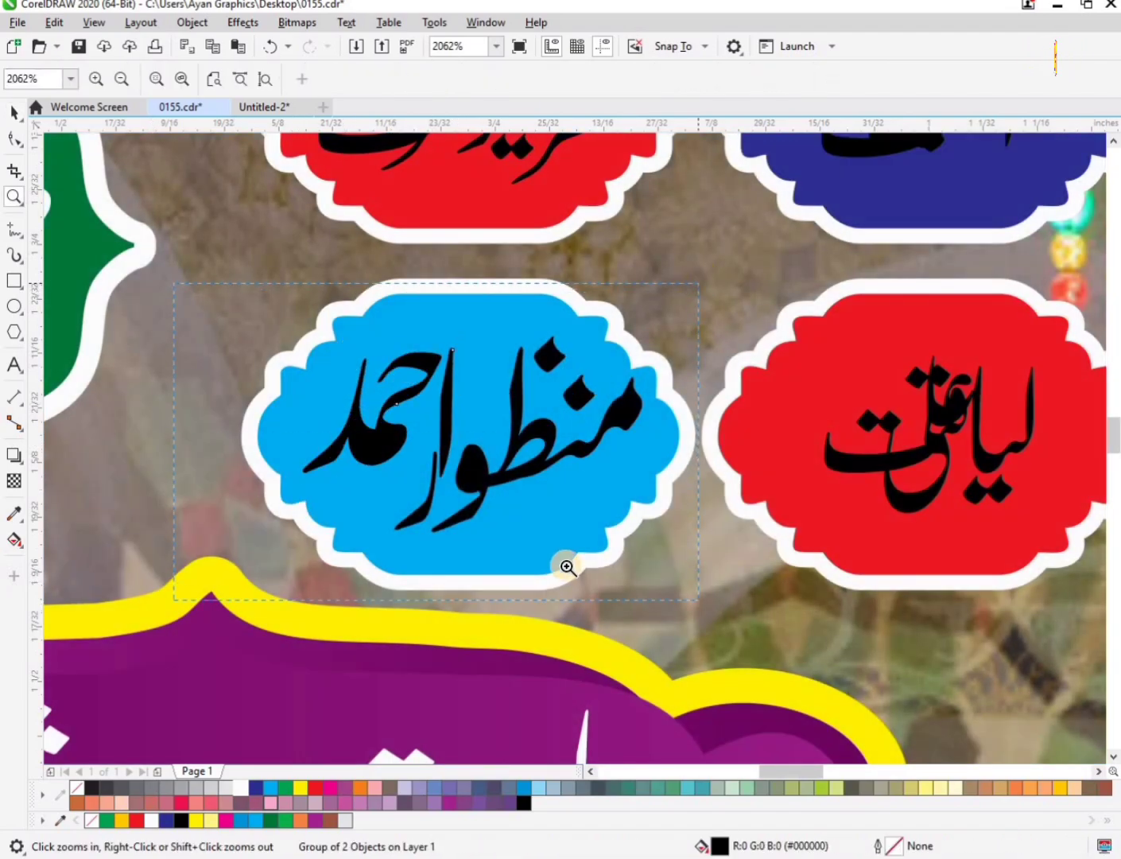
key("space")
scroll(663, 525, "down", 2)
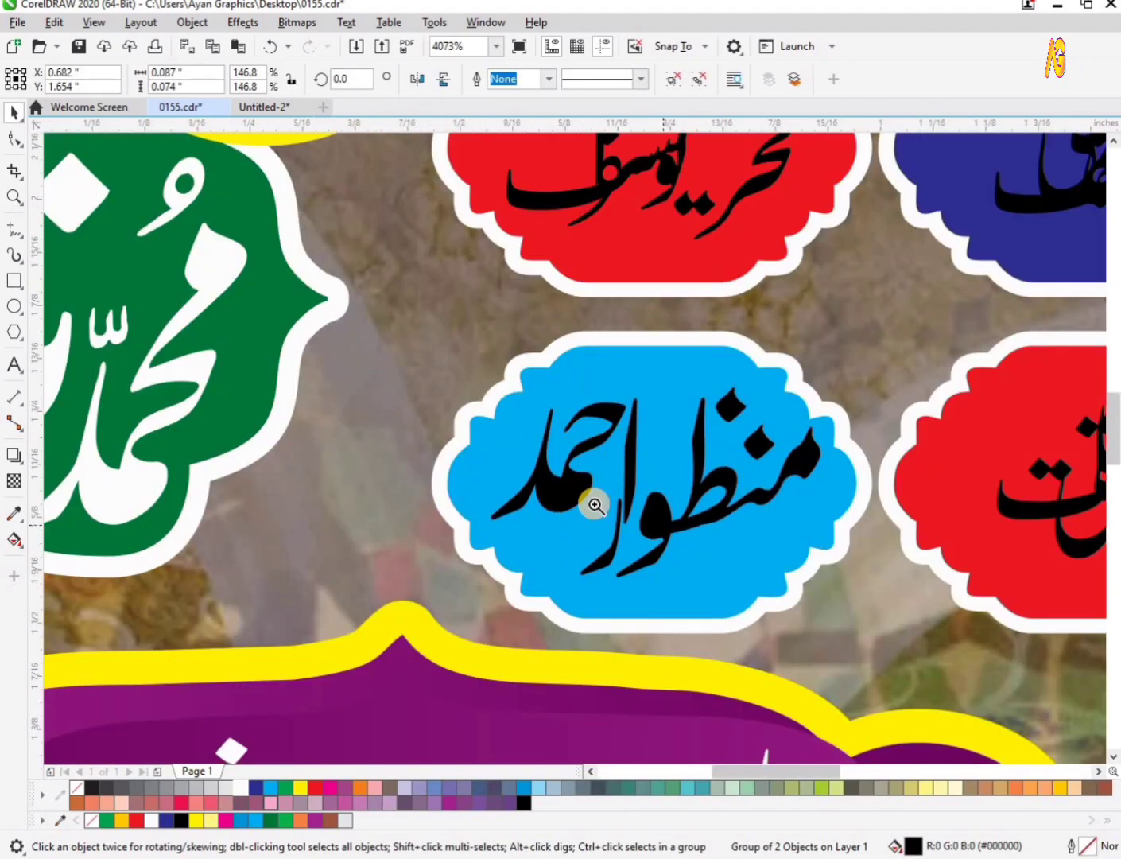
Enlarge the light-blue badge's first name word to about 0.164 by 0.129 inch so it fills more of the badge
key("z")
left_click_drag(529, 413, 773, 568)
key("space")
left_click_drag(616, 604, 615, 603)
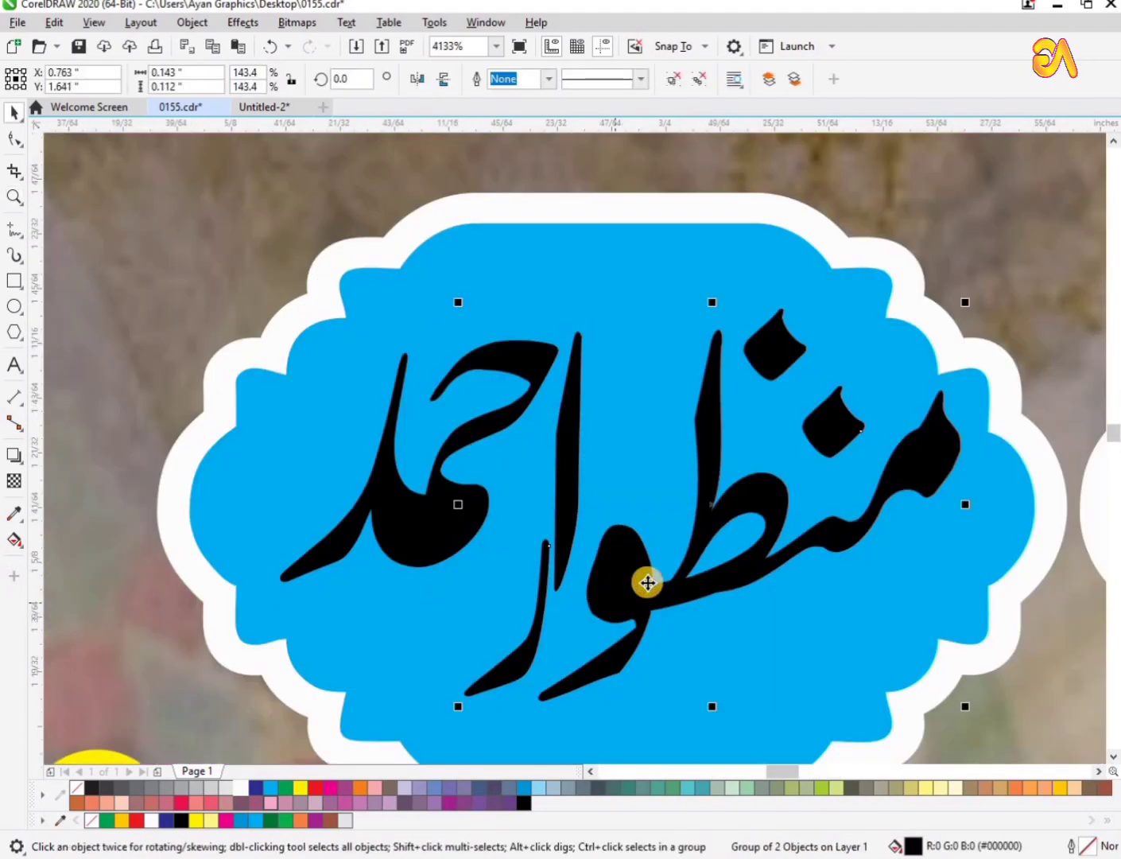
scroll(615, 601, "down", 1)
key("z")
scroll(541, 593, "down", 1)
scroll(307, 486, "up", 1)
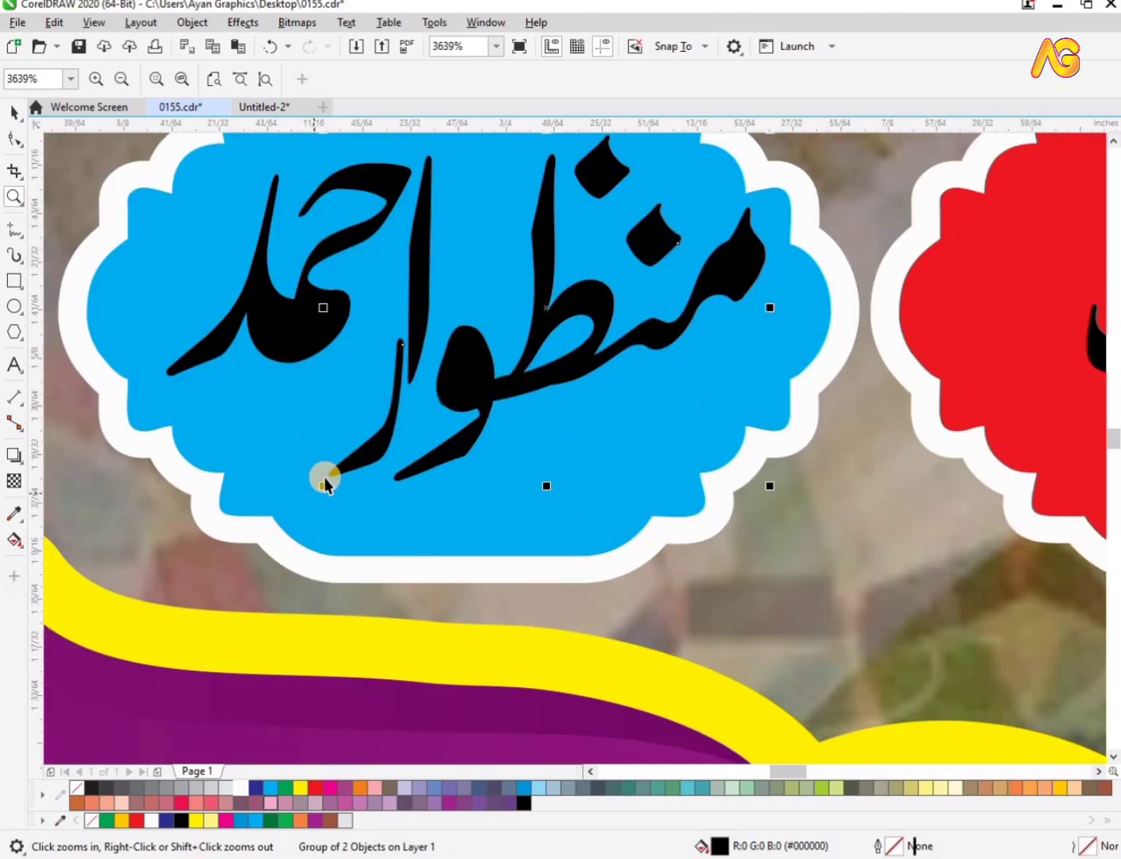
key("space")
left_click_drag(310, 501, 277, 545)
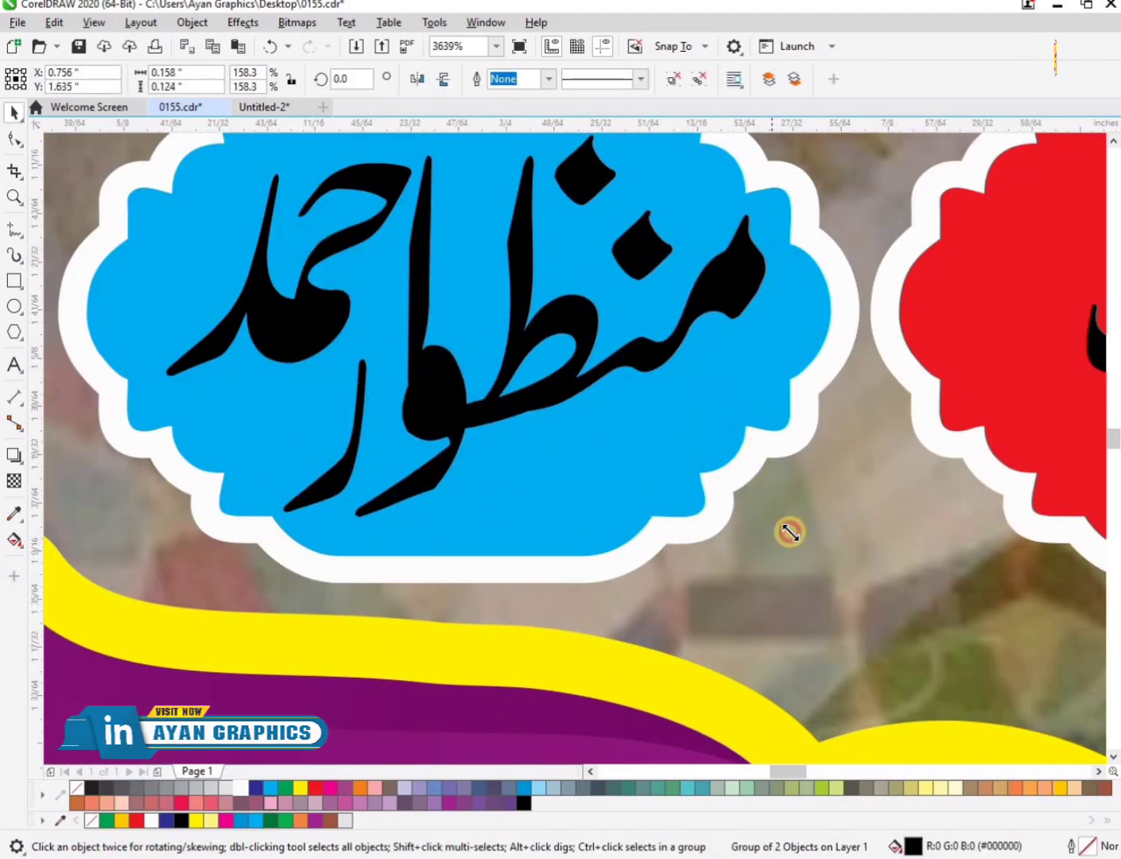
left_click_drag(789, 531, 646, 482)
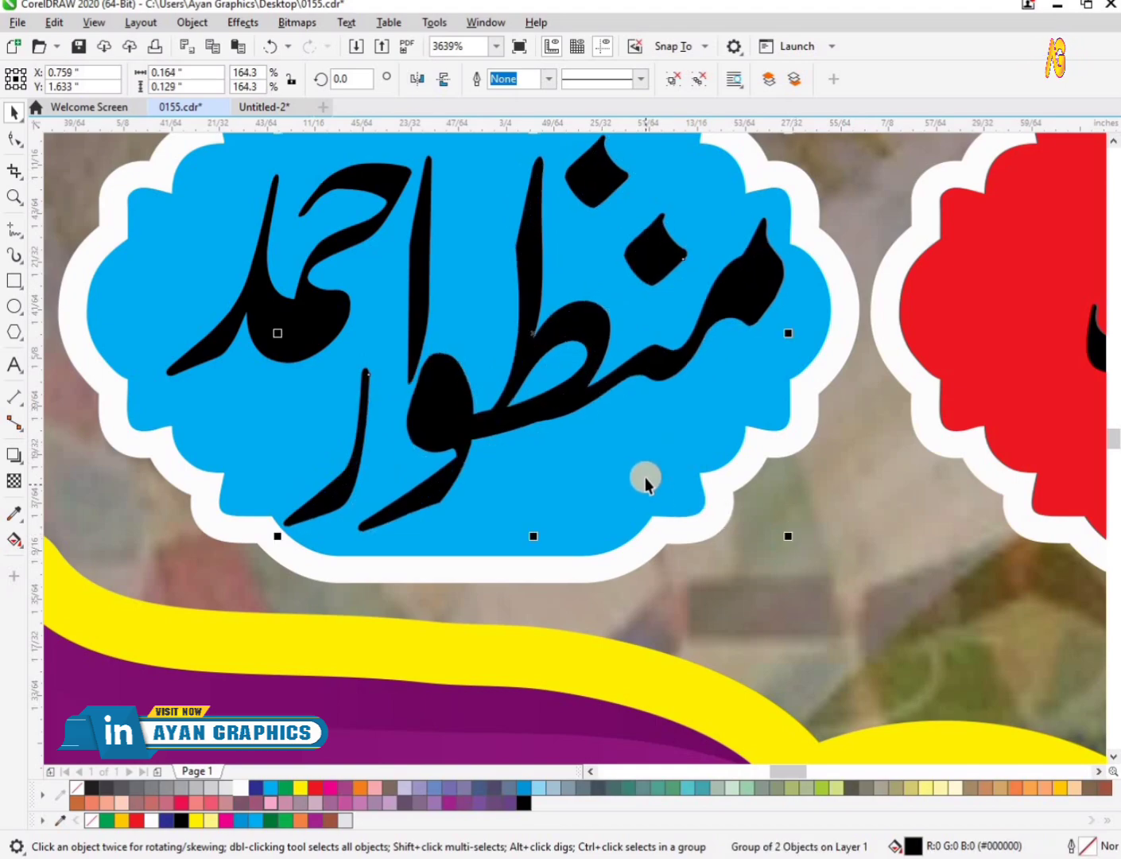
Shift the second name word slightly left, clear of the first word in the light-blue badge
scroll(646, 482, "down", 1)
key("z")
left_click(524, 540)
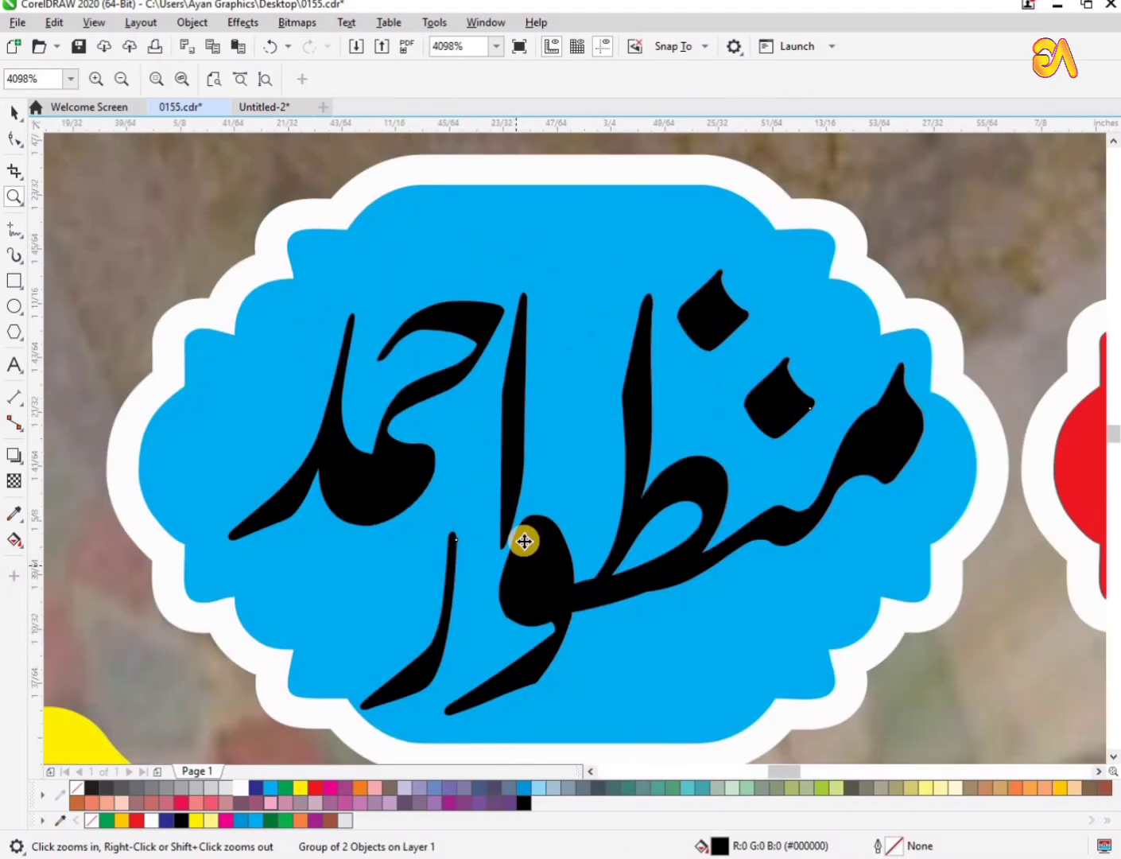
key("space")
left_click_drag(508, 458, 525, 573)
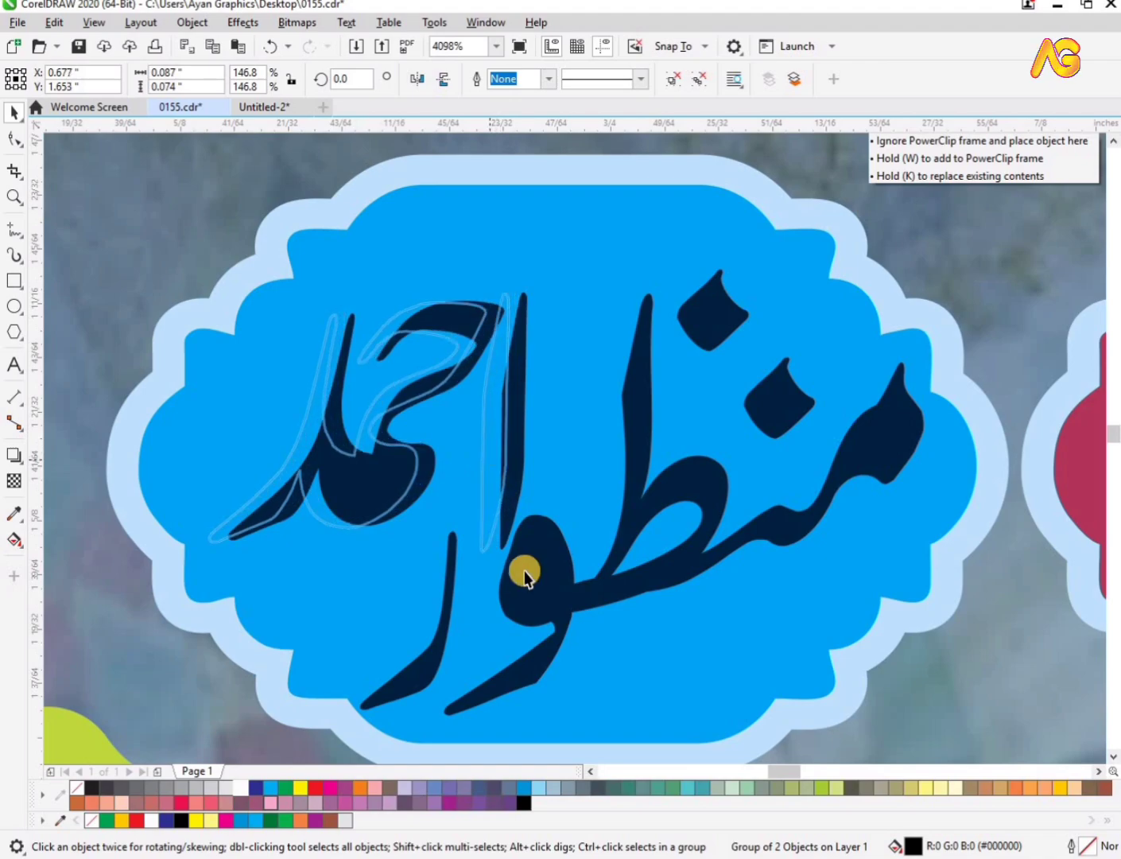
Scale both name words in the light-blue badge together to about 0.214 by 0.133 inch and fill them white
left_click(525, 570, "shift")
left_click_drag(198, 262, 183, 253)
left_click_drag(894, 404, 902, 392)
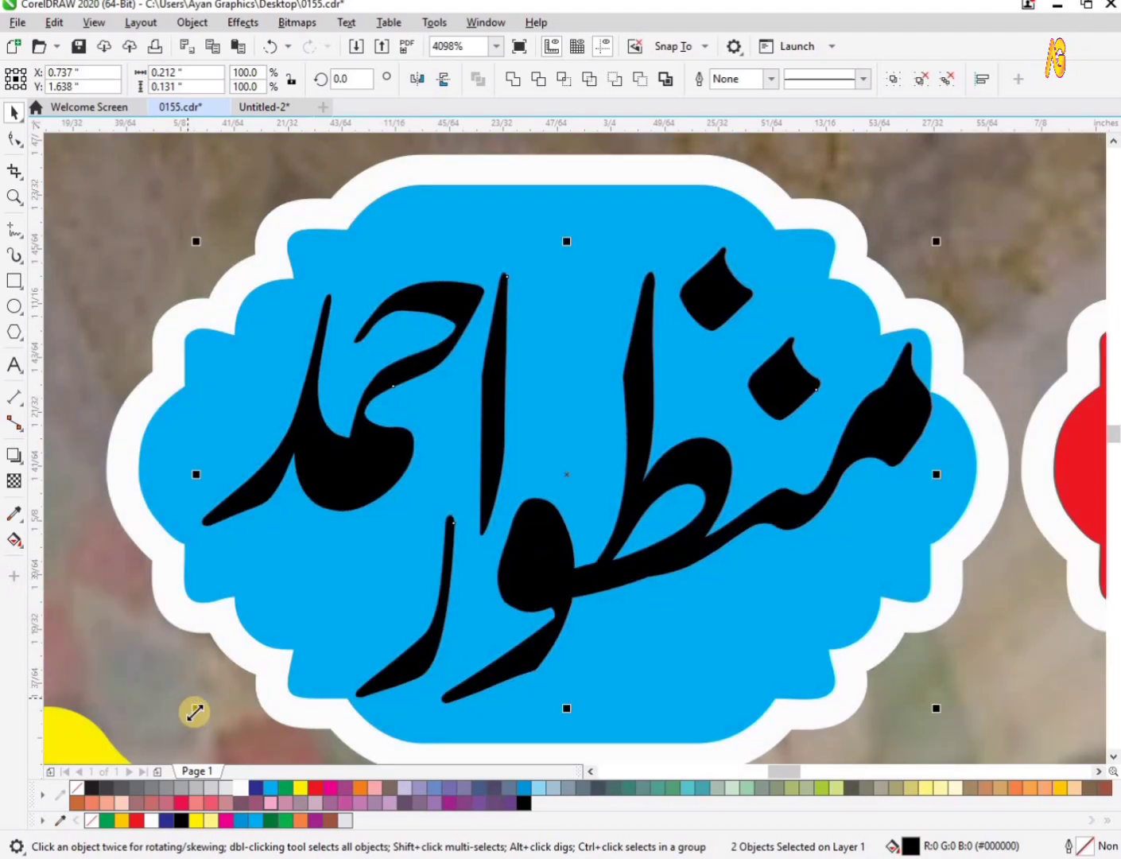
left_click_drag(187, 717, 183, 720)
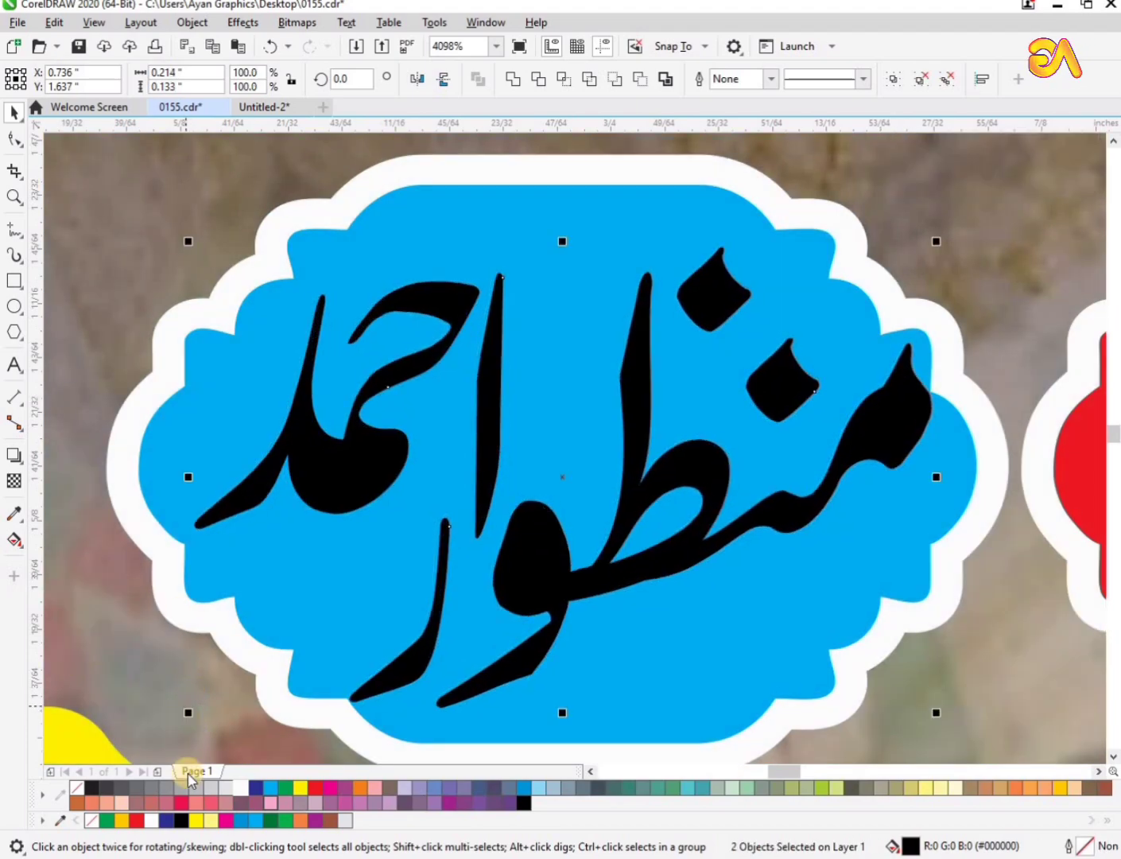
left_click(242, 786)
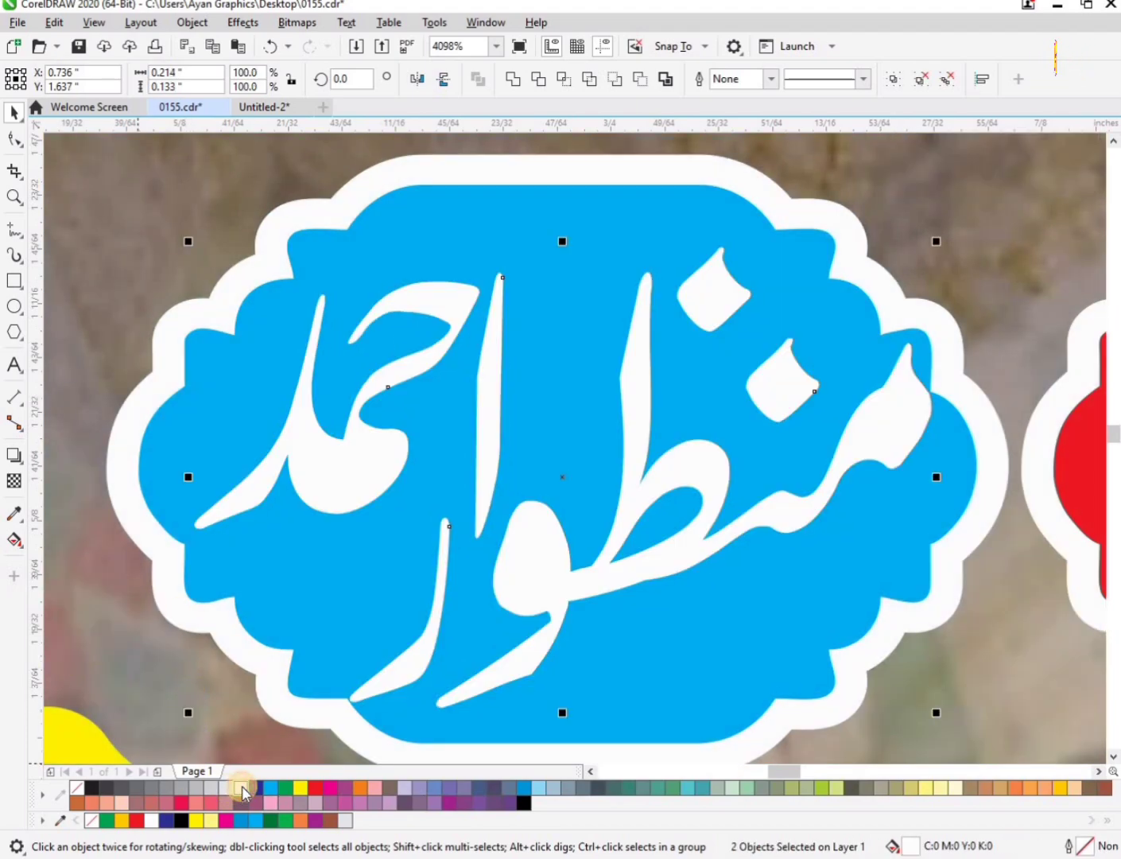
left_click(379, 349)
key("F4")
key("z")
left_click_drag(519, 459, 514, 454)
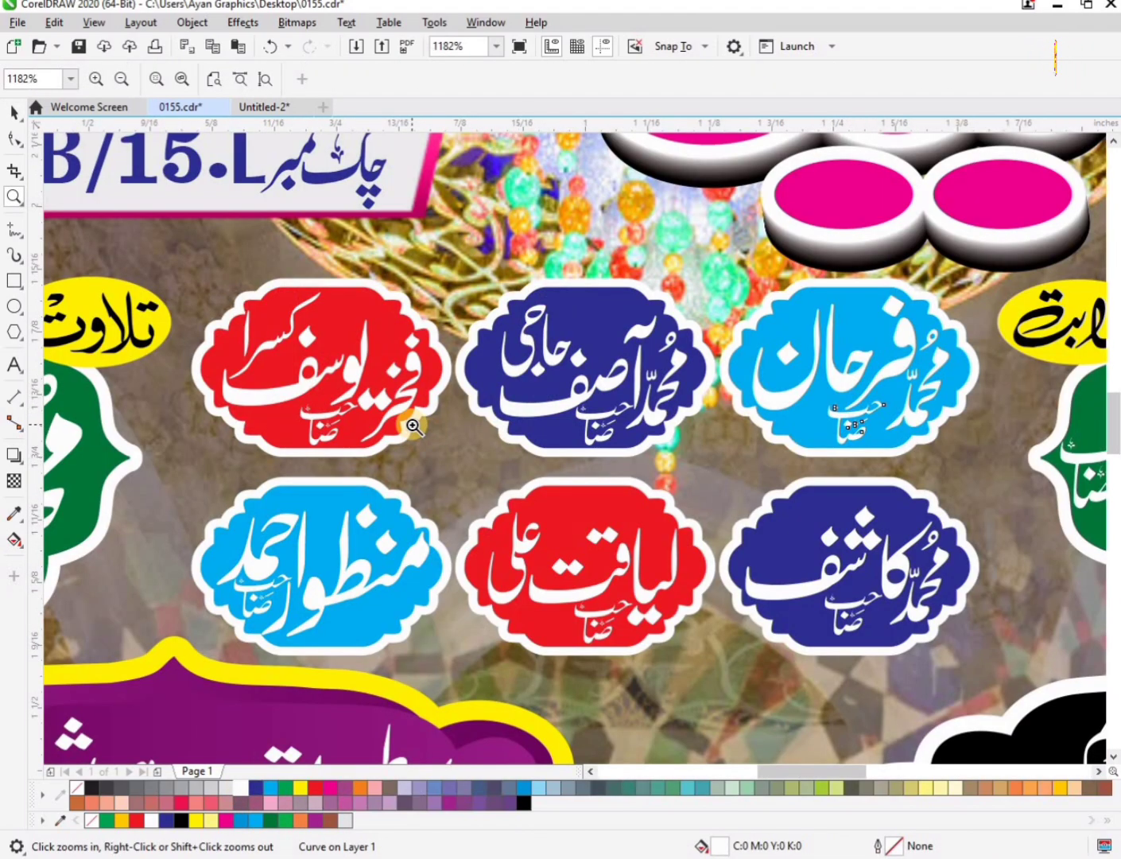
key("F4")
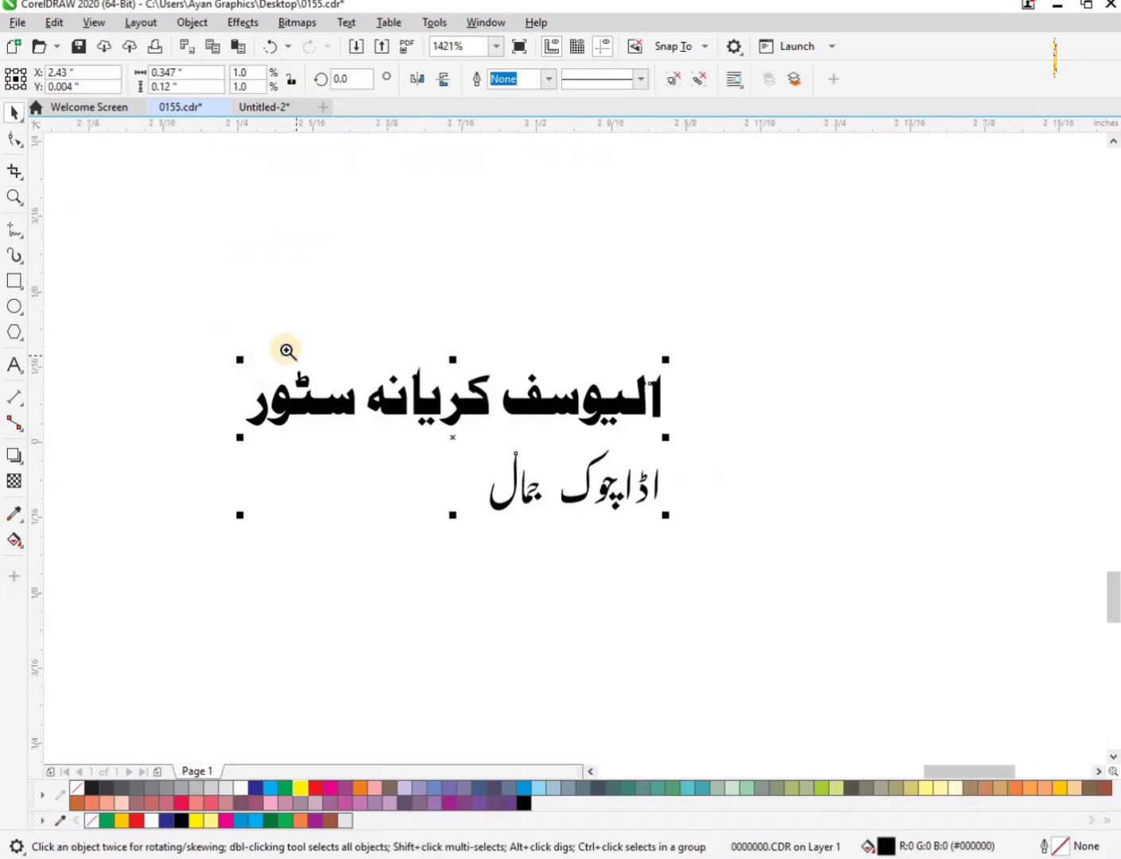
Ungroup the black store-name and address lettering placed outside the card
key("z")
left_click(602, 375)
key("space")
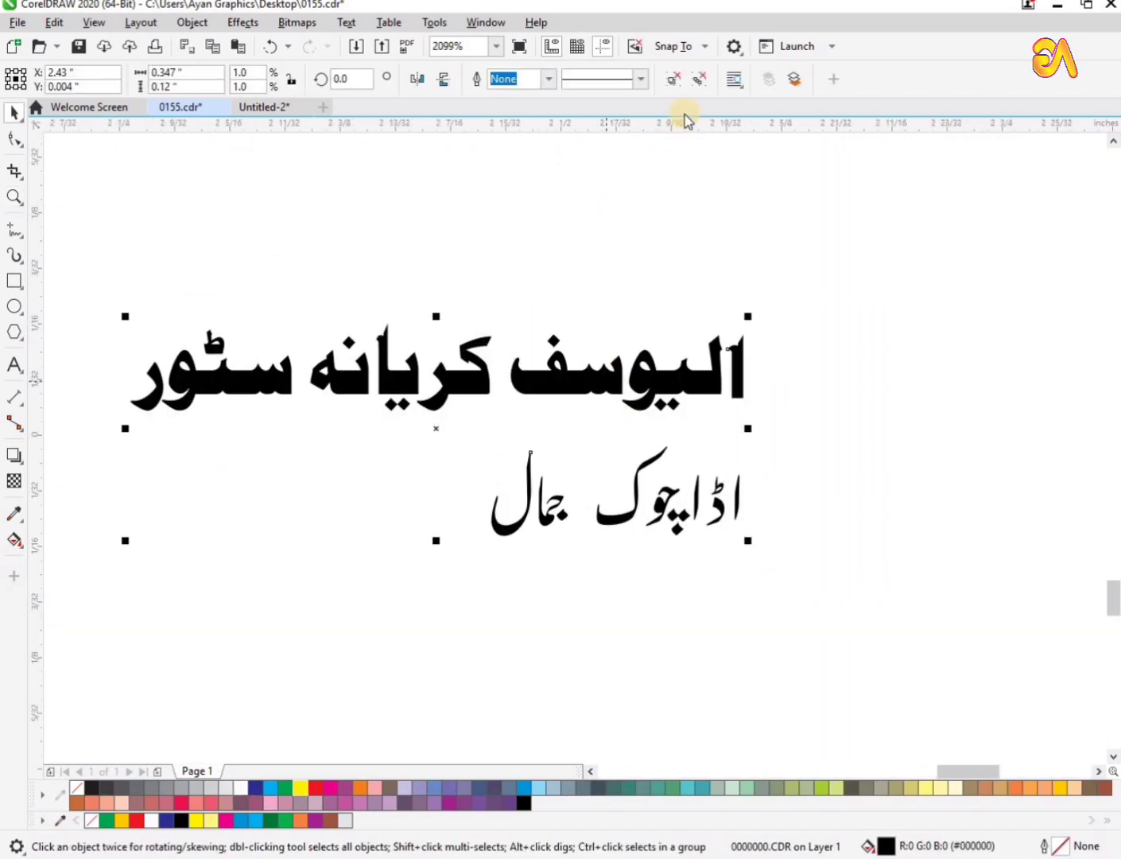
left_click(759, 357)
key("z")
left_click_drag(870, 263, 115, 585)
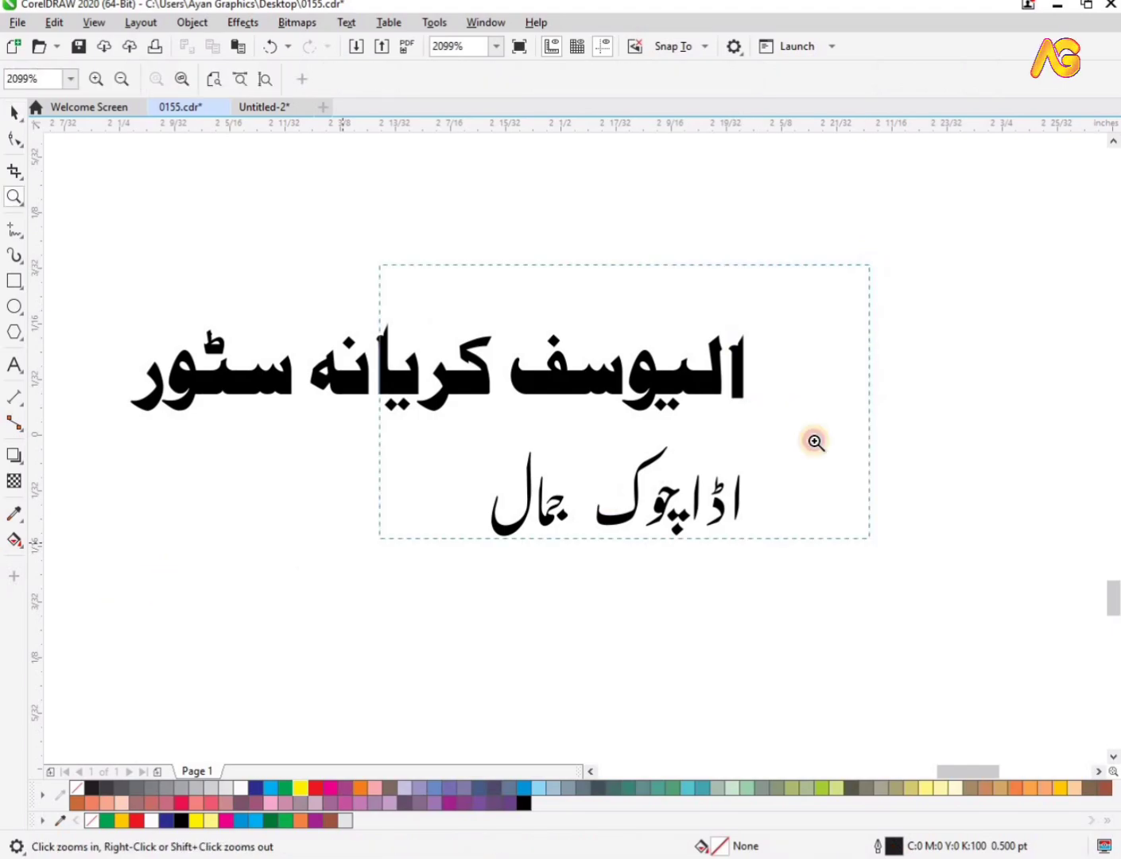
Close the gaps between the store name's words and weld its letters into one curve about 0.33 by 0.05 inch
key("space")
left_click_drag(636, 394, 618, 401)
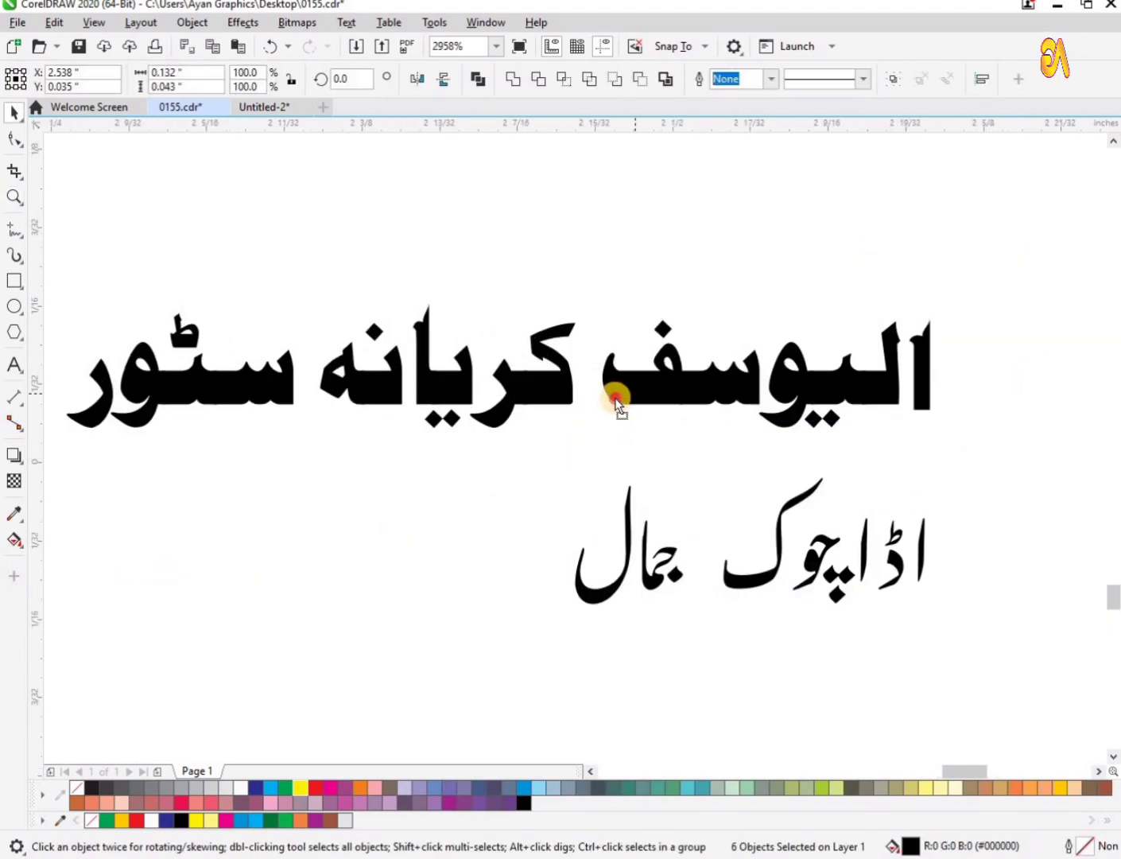
left_click(362, 392, "shift")
left_click_drag(349, 396, 329, 396)
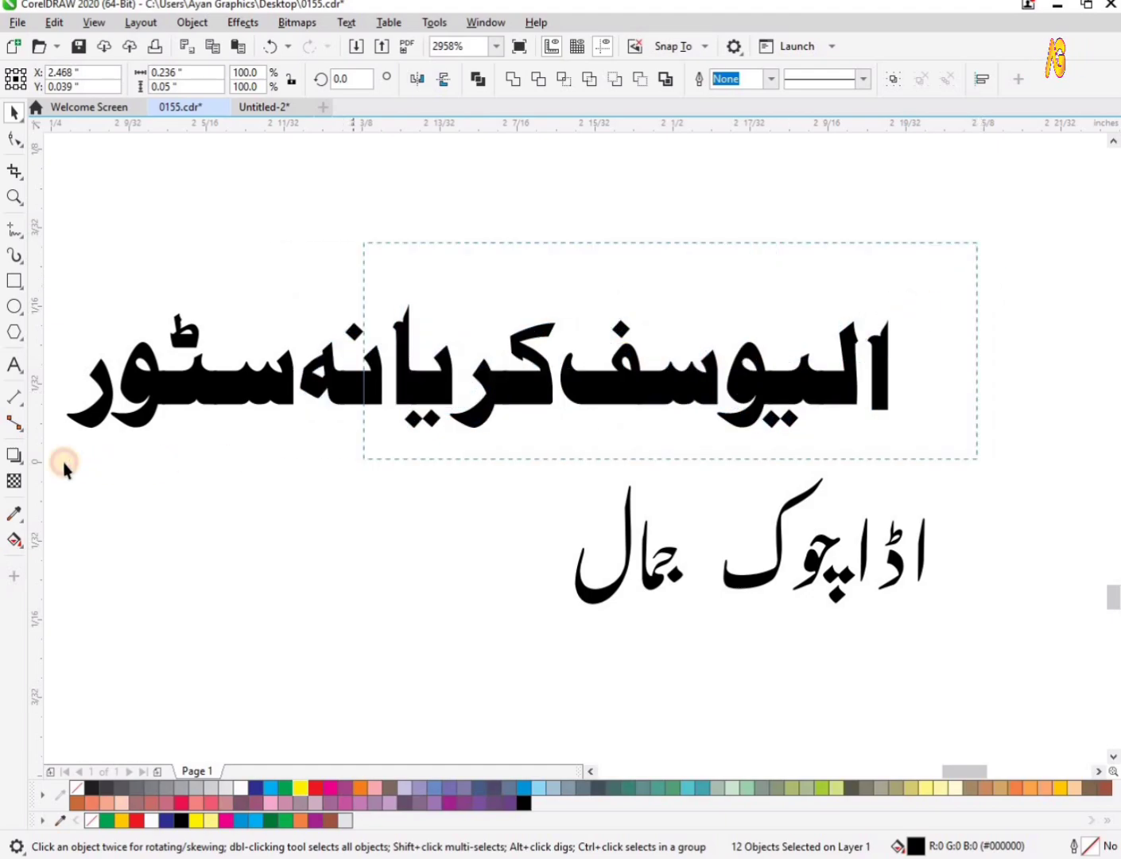
left_click_drag(65, 470, 47, 465)
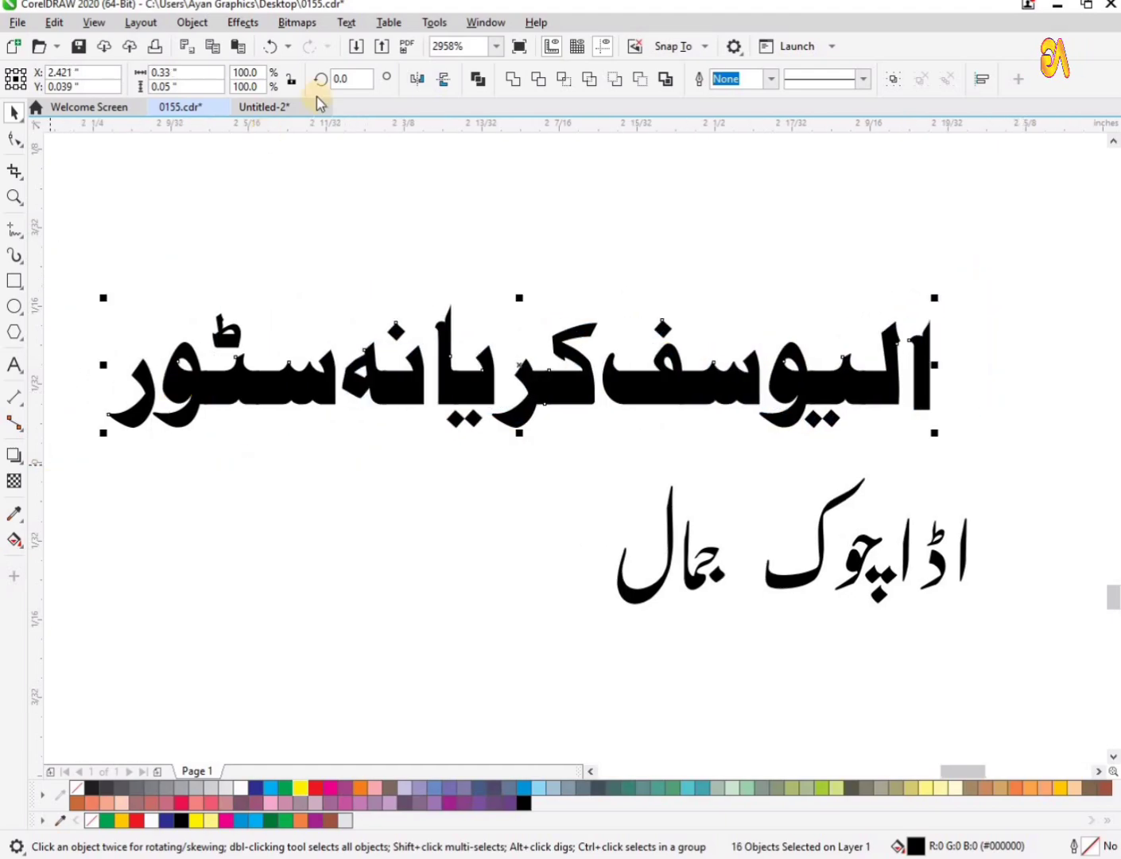
left_click(514, 83)
Tighten the spacing of the address line's letters and words, then group its pieces at about 0.111 by 0.05 inch
key("F2")
left_click_drag(477, 401, 1113, 692)
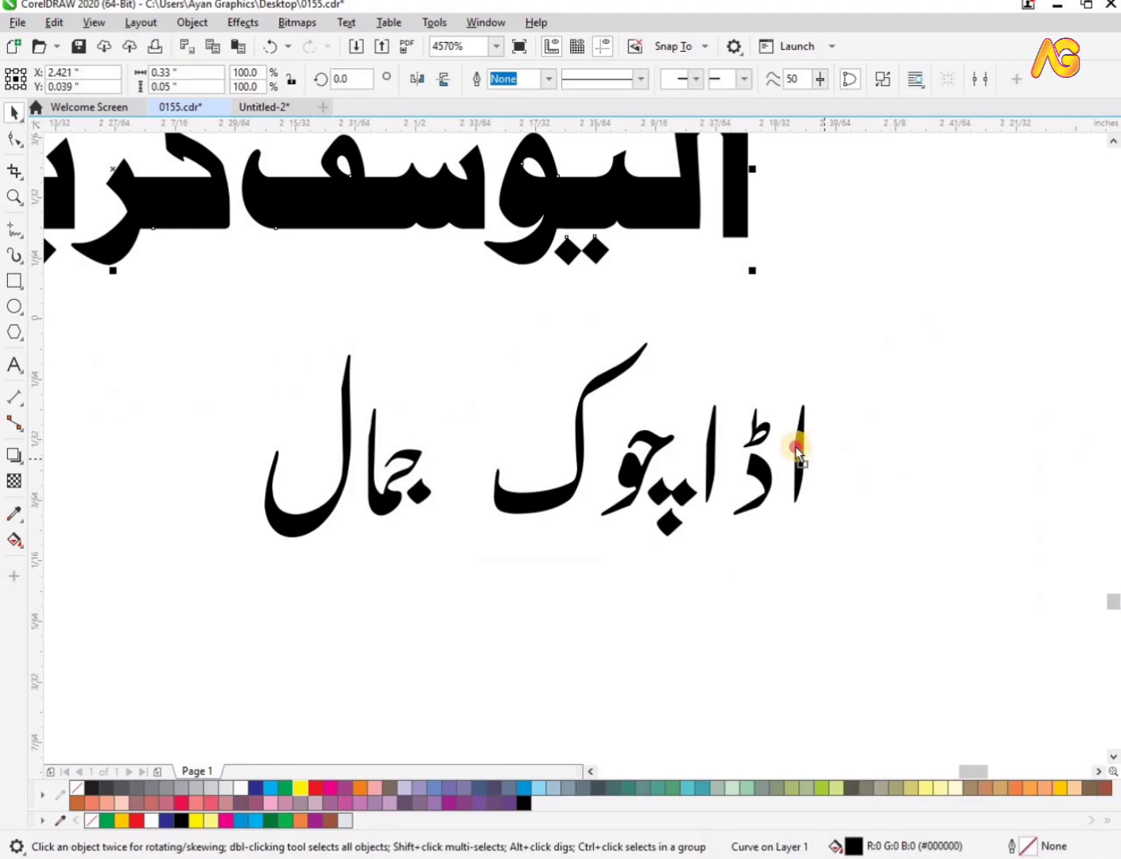
left_click_drag(796, 446, 790, 447)
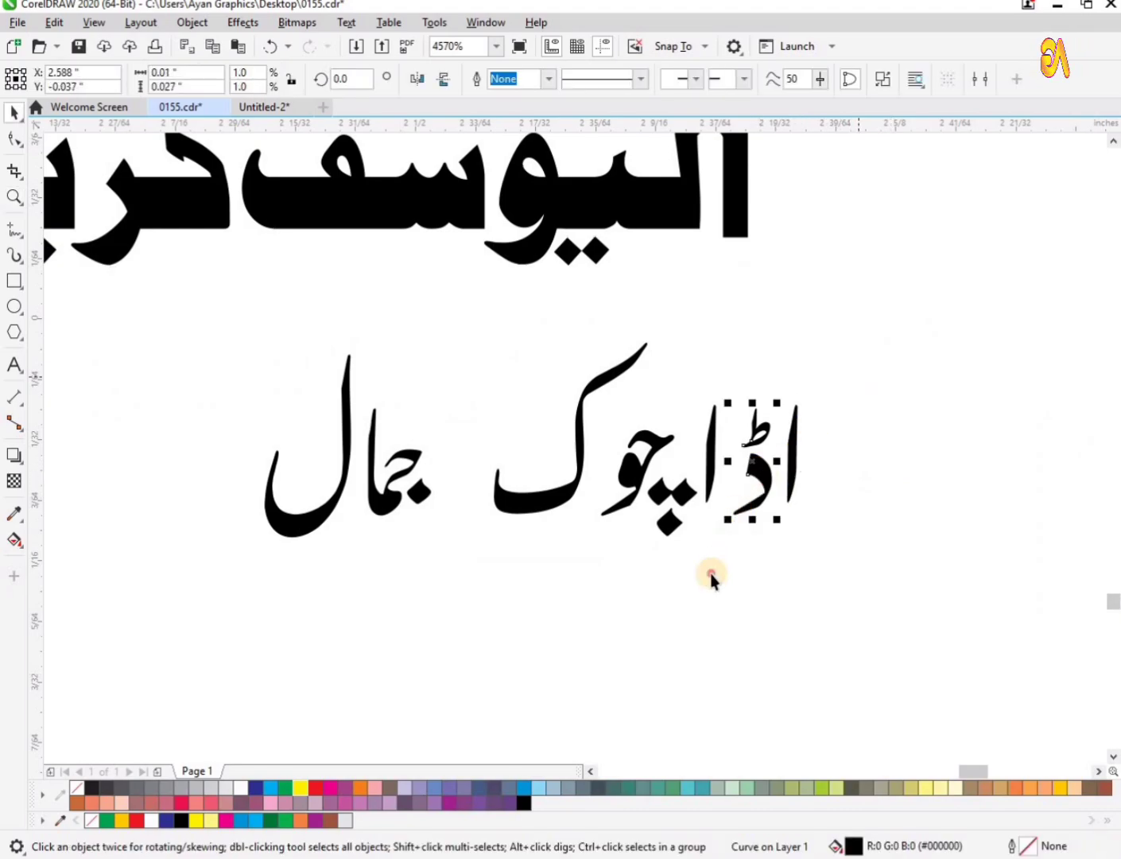
left_click(756, 470, "shift")
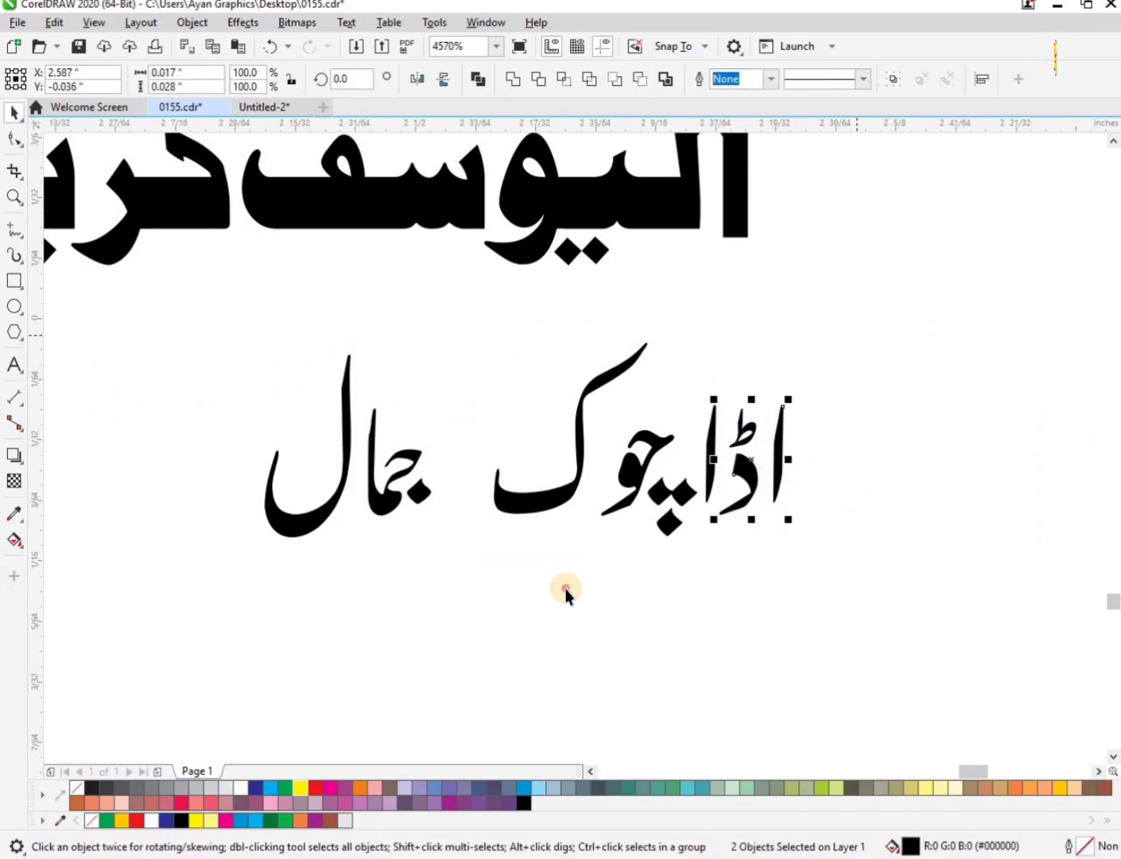
left_click_drag(567, 595, 859, 333)
left_click_drag(600, 469, 478, 507)
left_click(533, 503, "shift")
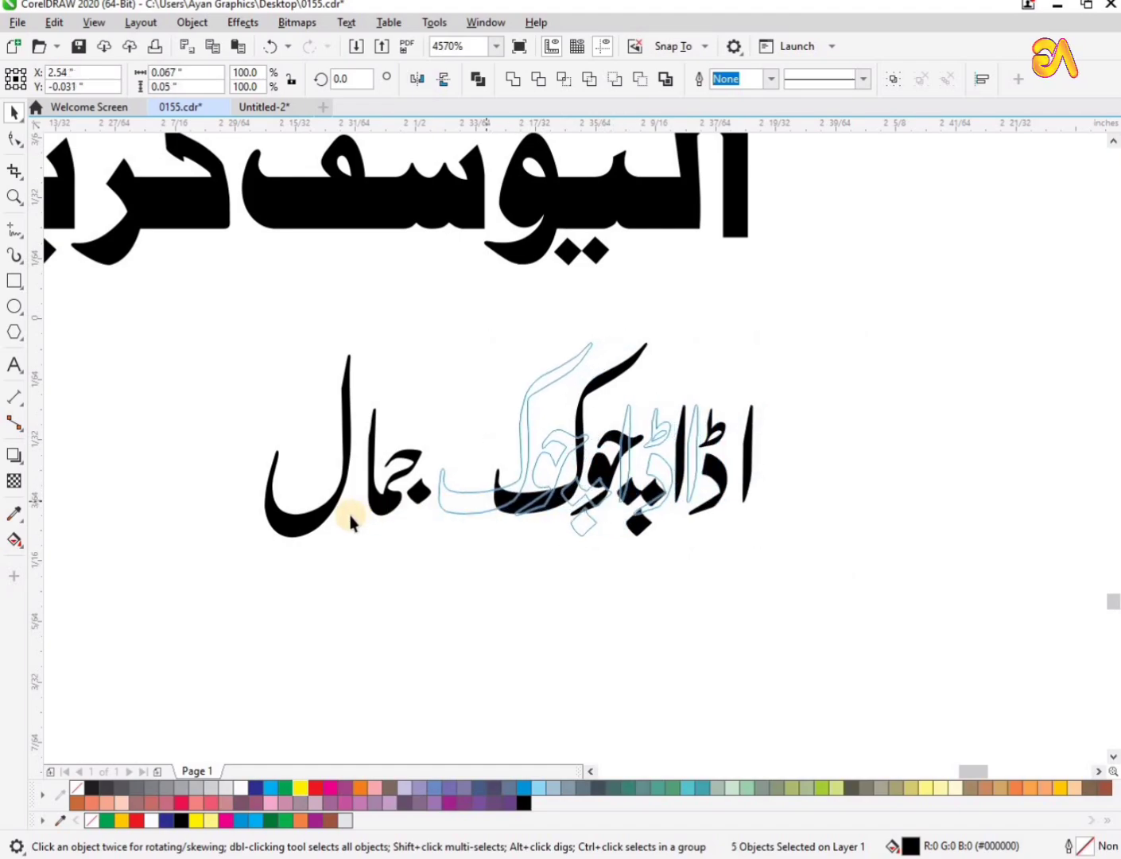
key("Left")
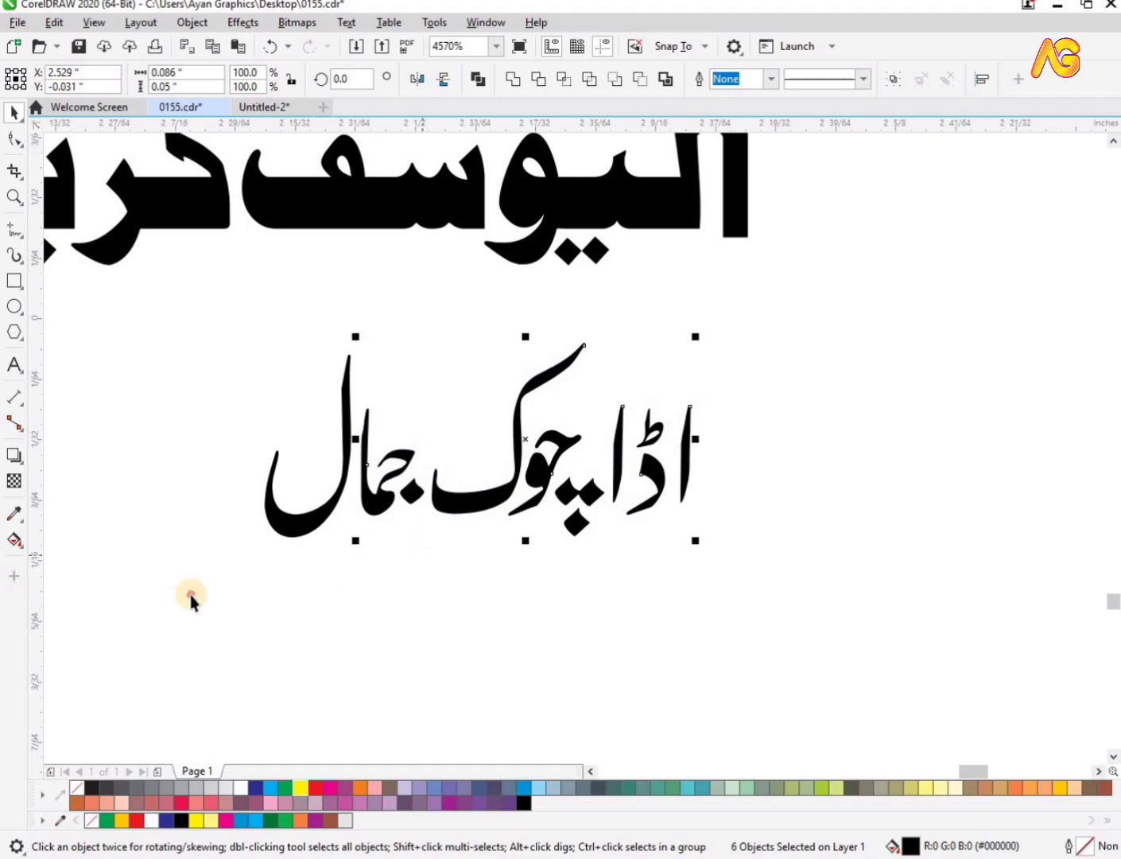
left_click_drag(184, 592, 865, 289)
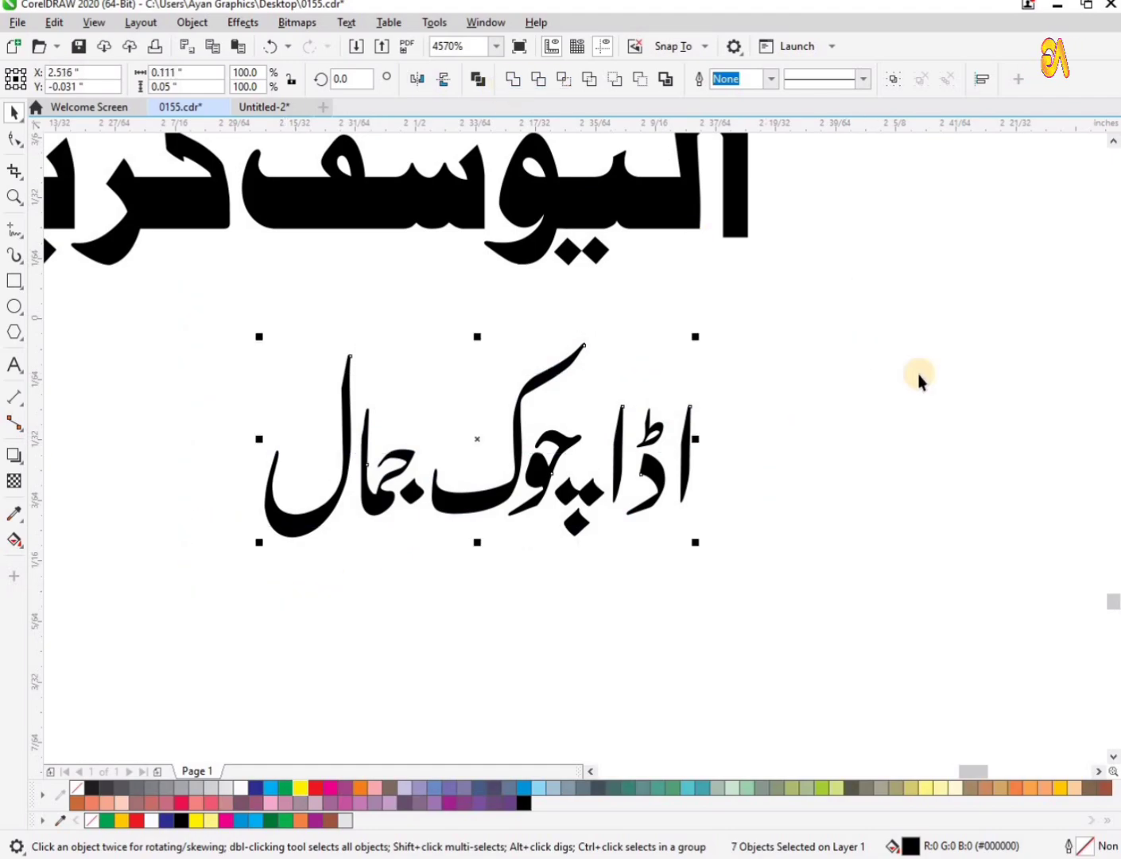
key("ctrl+g")
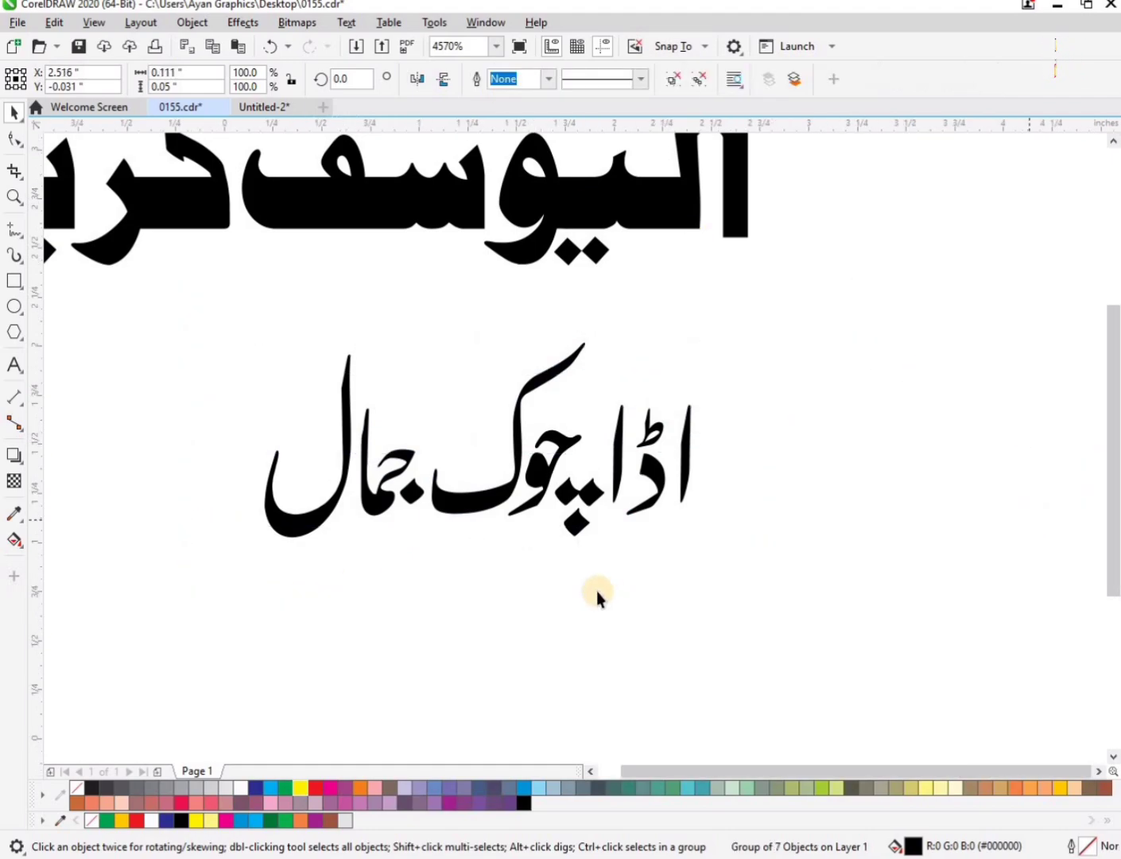
Enlarge the open Quran image at the end of the yellow banner to about 0.325 by 0.245 inch
key("F4")
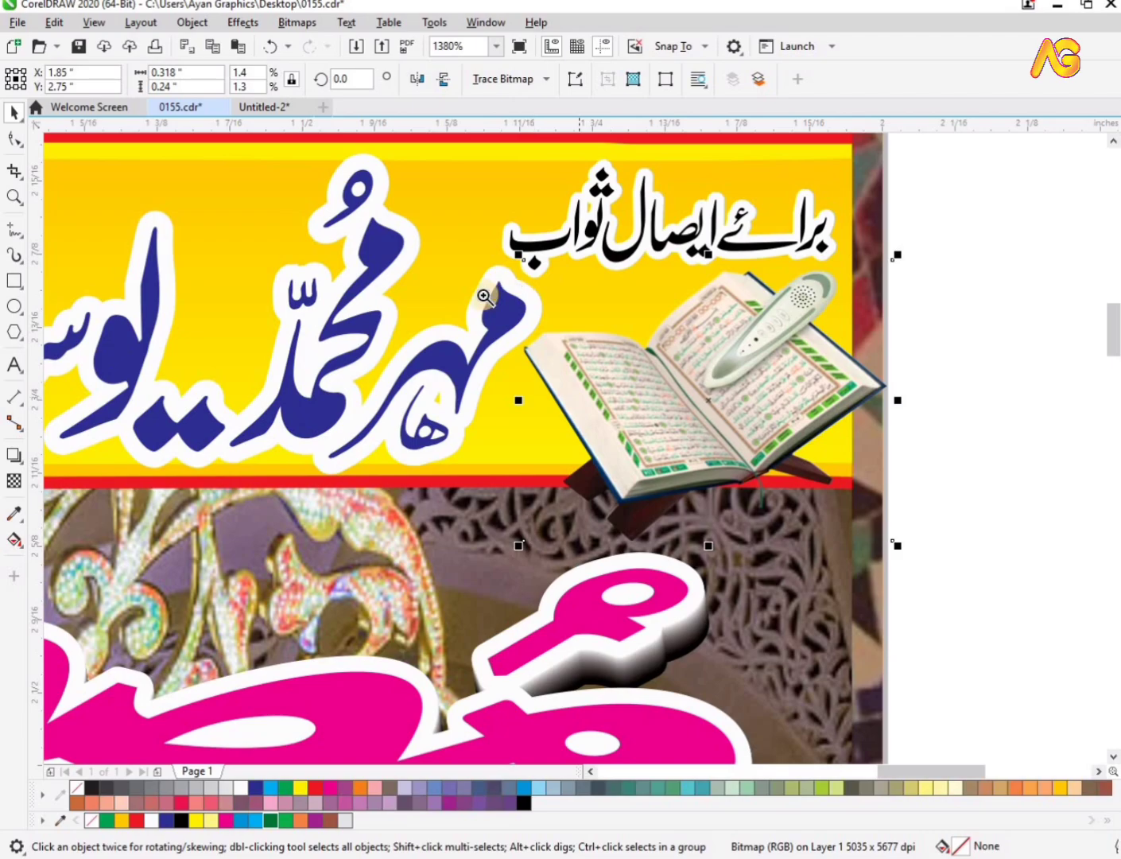
key("z")
left_click_drag(1117, 623, 1120, 624)
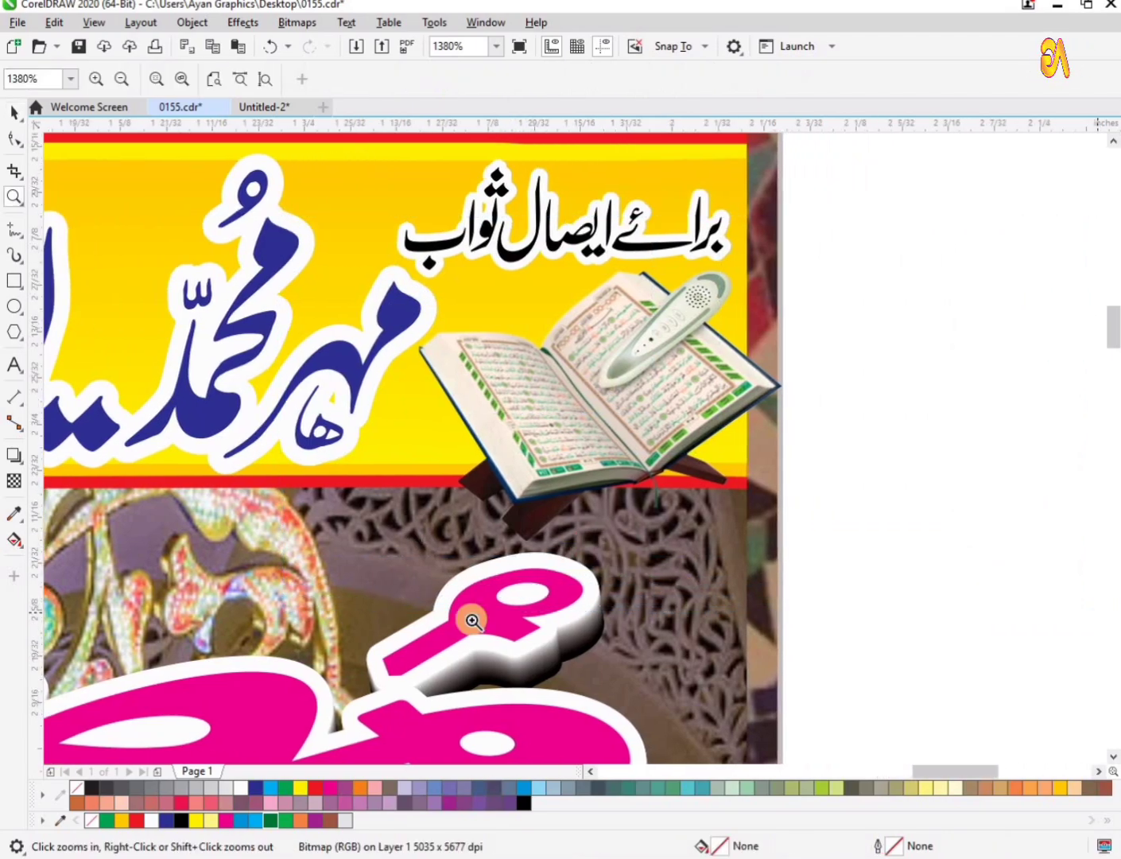
key("space")
left_click_drag(212, 607, 194, 629)
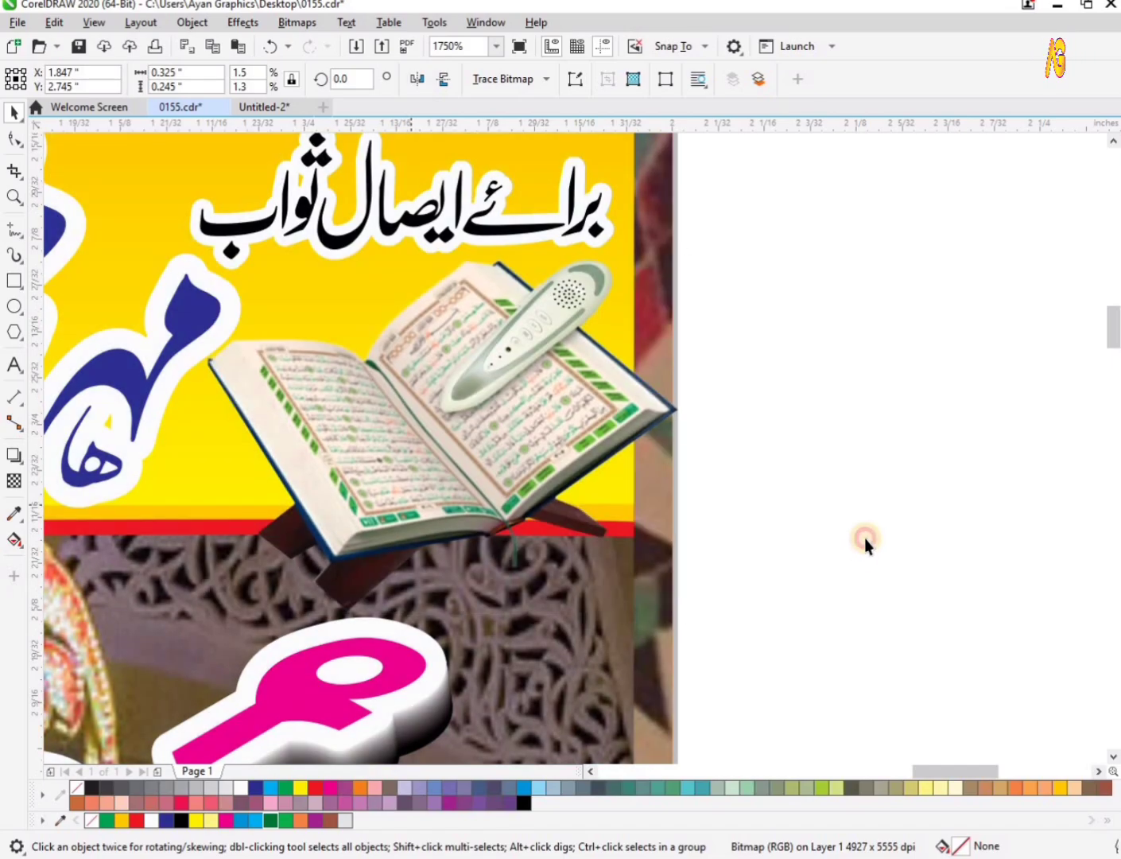
left_click(863, 536)
Shrink the open Quran image about its centre to about 0.316 by 0.238 inch
key("shift+F4")
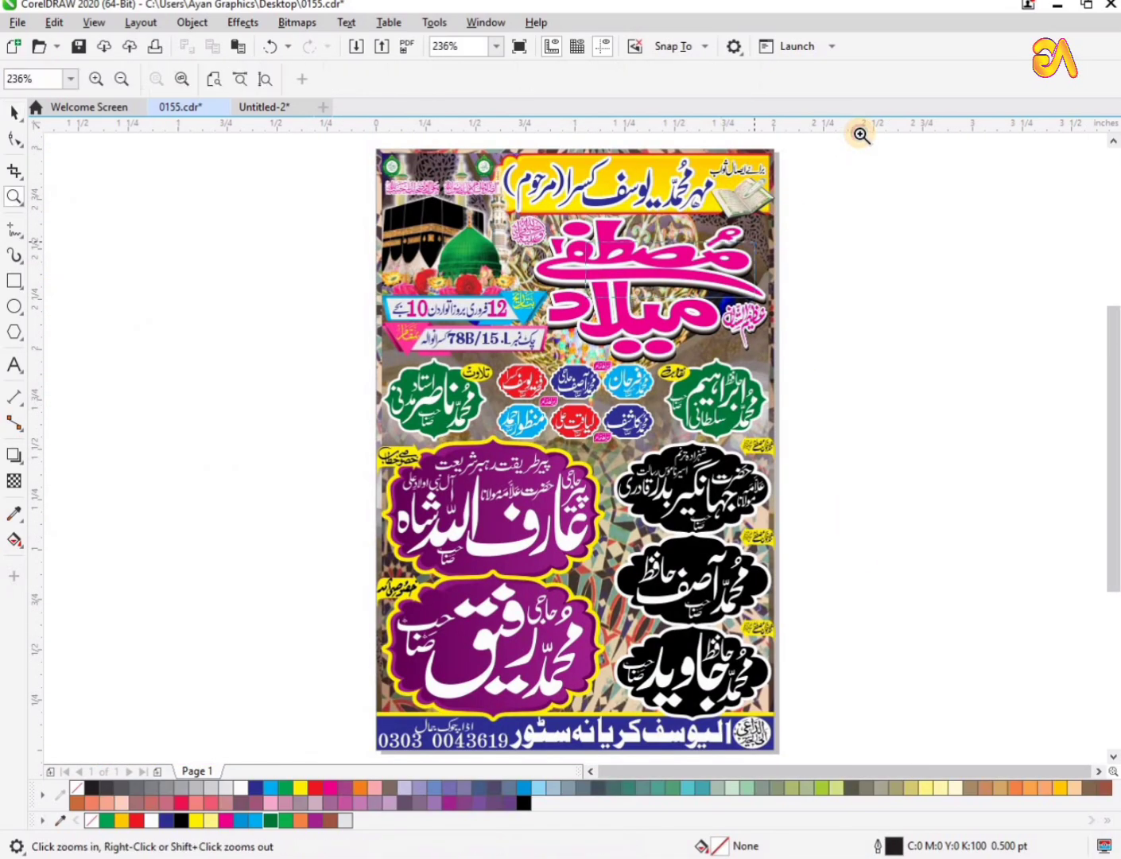
left_click_drag(860, 133, 583, 322)
key("space")
left_click(613, 524)
key("shift+F2")
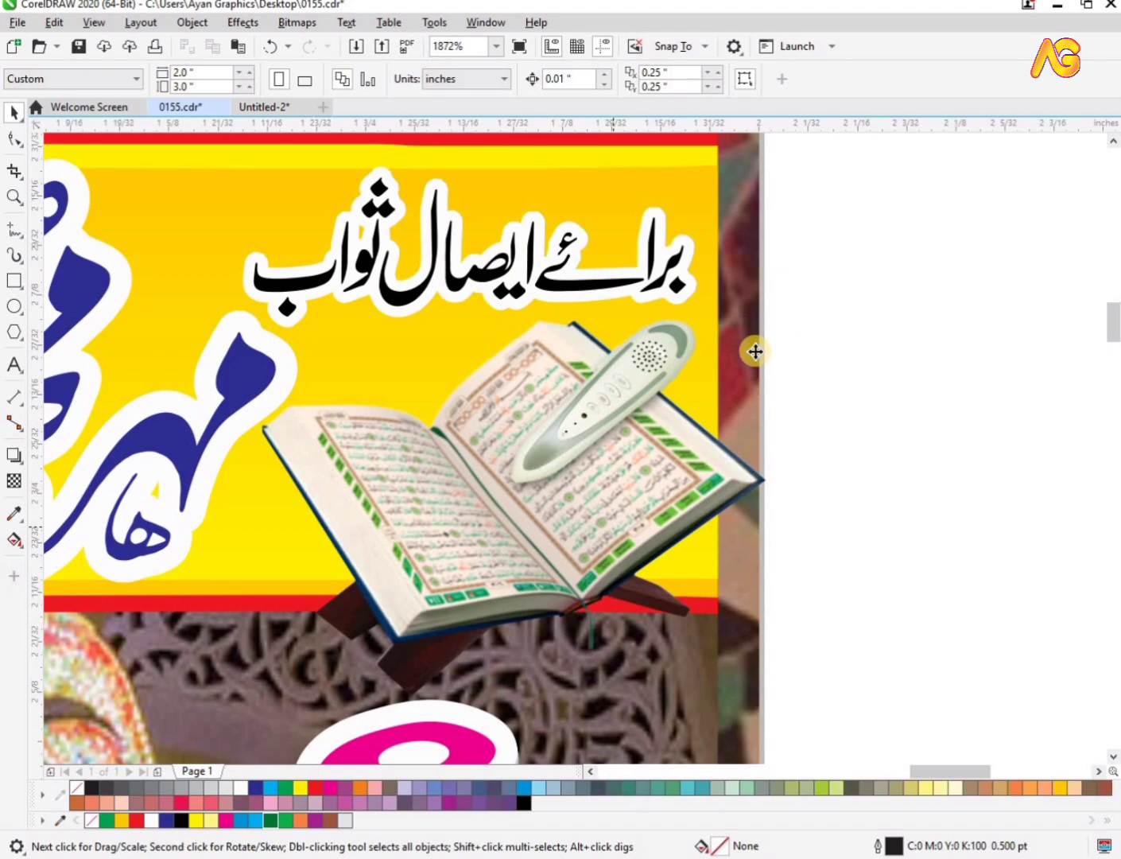
mouse_move(780, 302)
left_mouse_down()
mouse_move(765, 318)
mouse_move(771, 306)
left_mouse_up()
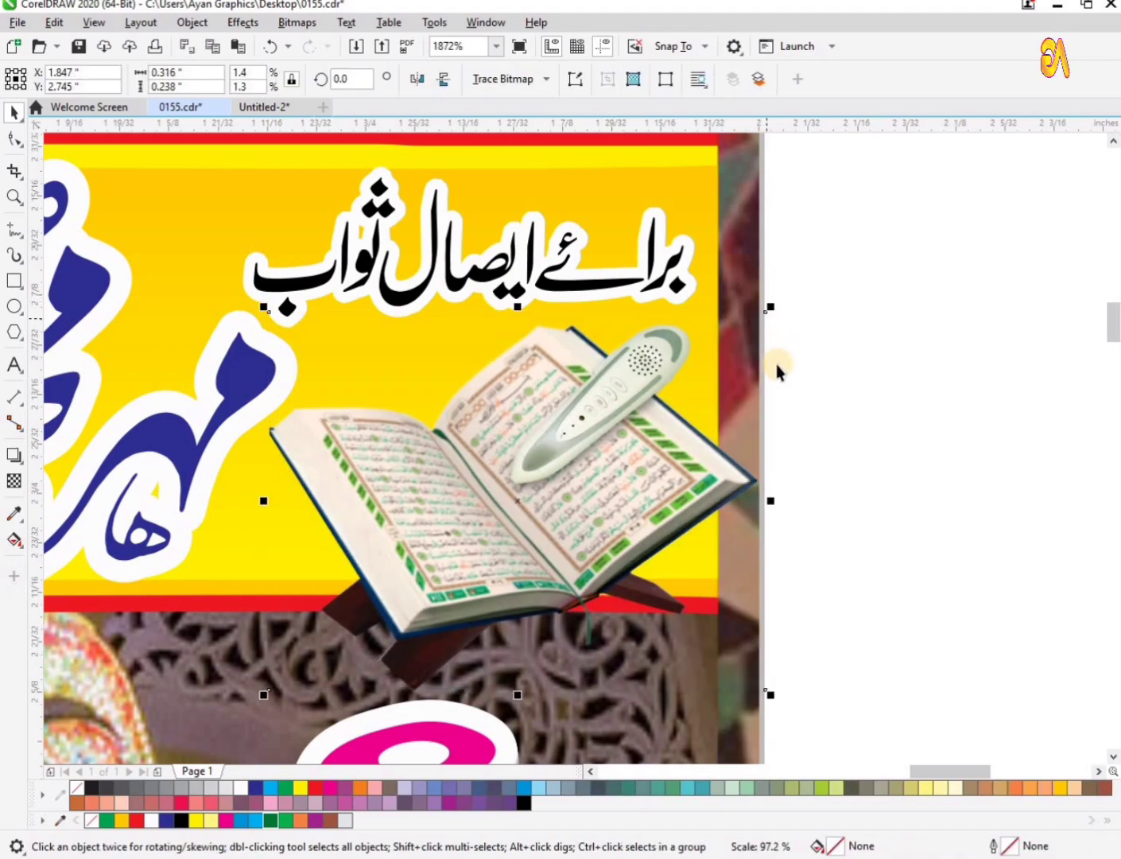
left_click(739, 184)
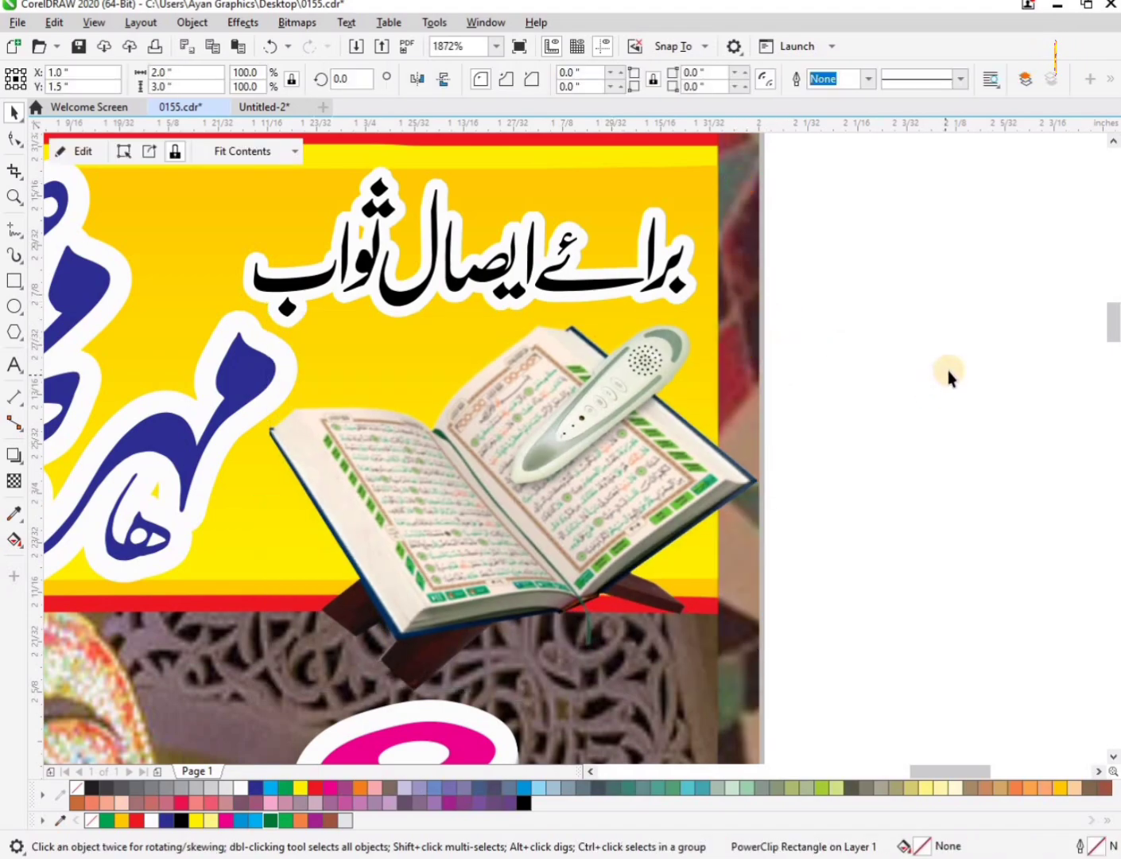
key("shift+F2")
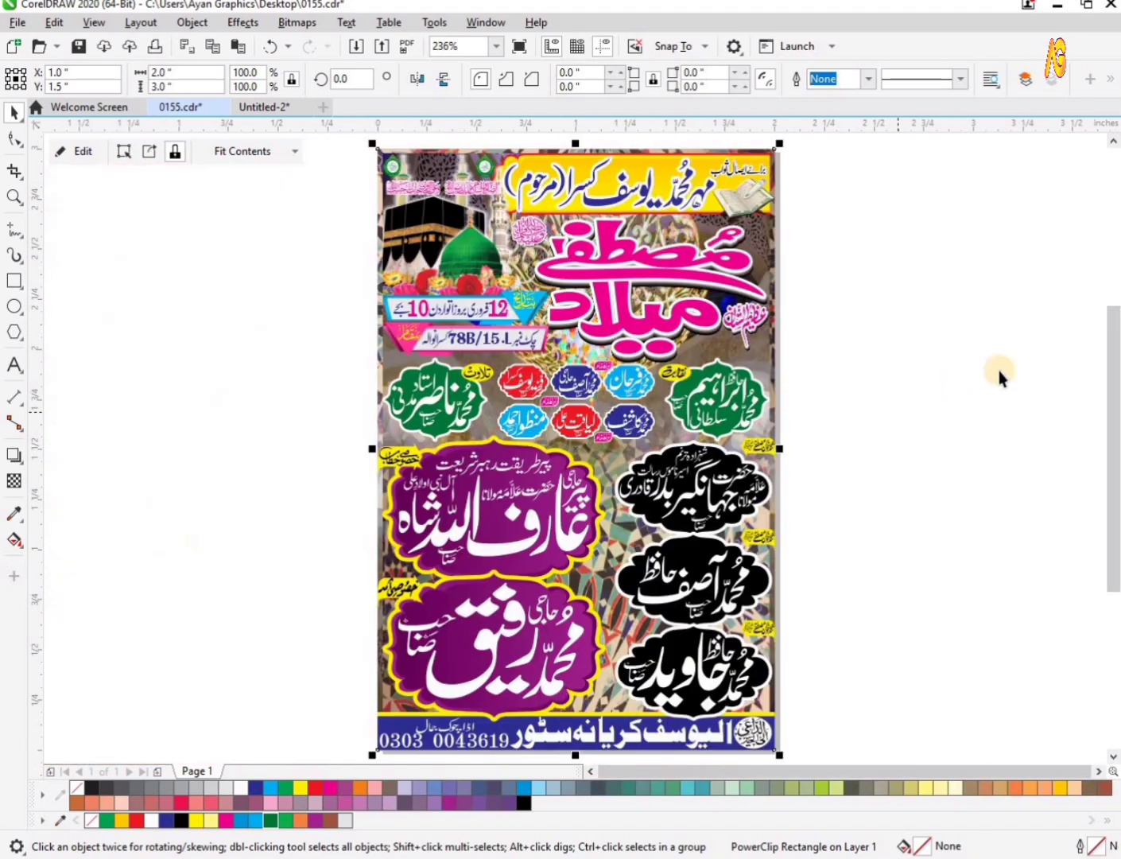
left_click(998, 377)
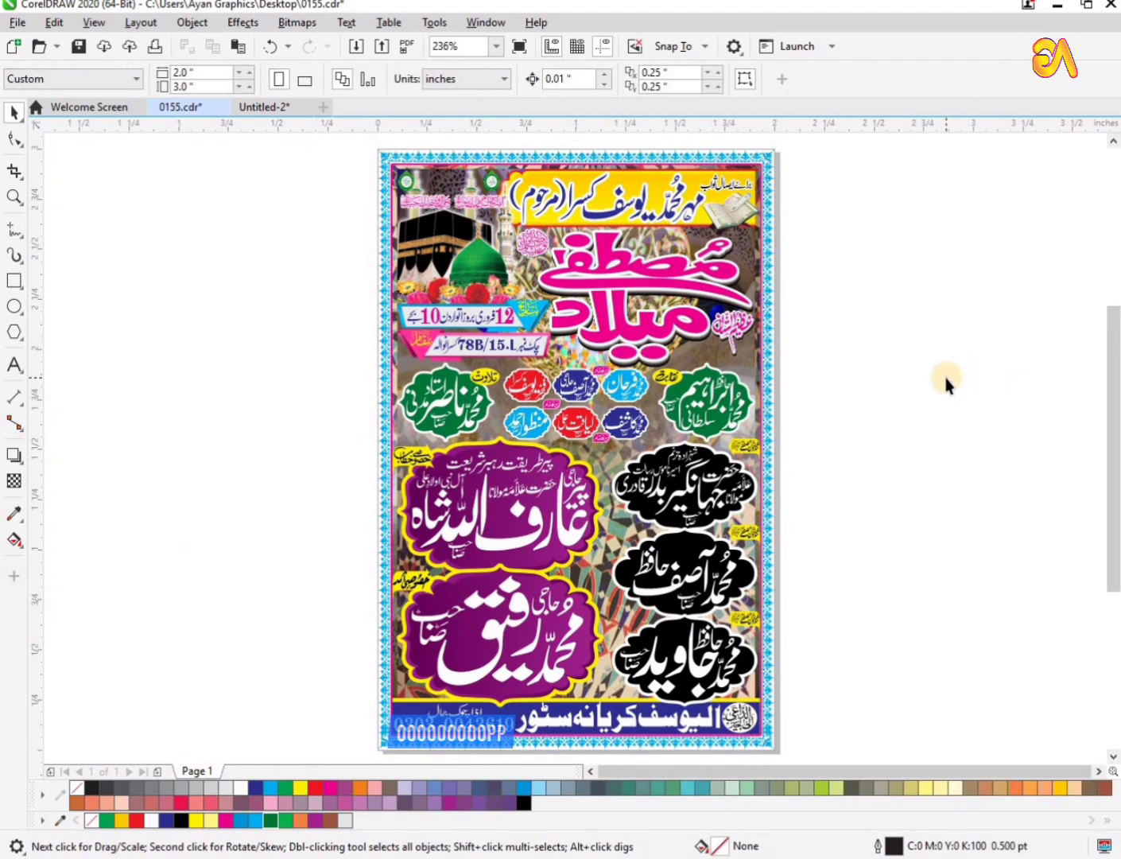